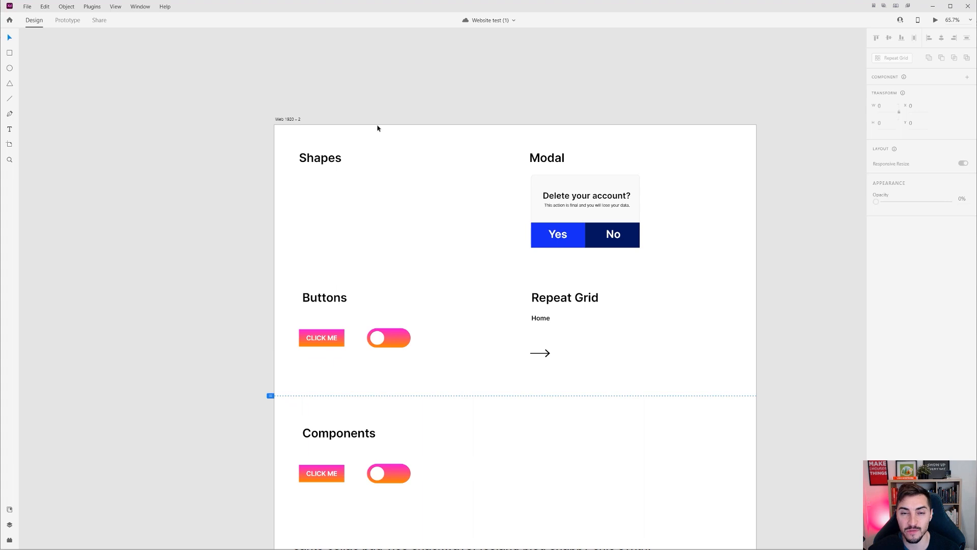
Step: Rename the artboard containing the Shapes and Modal sections to "Home page 1920 – 2"
scroll(348, 121, "up", 3)
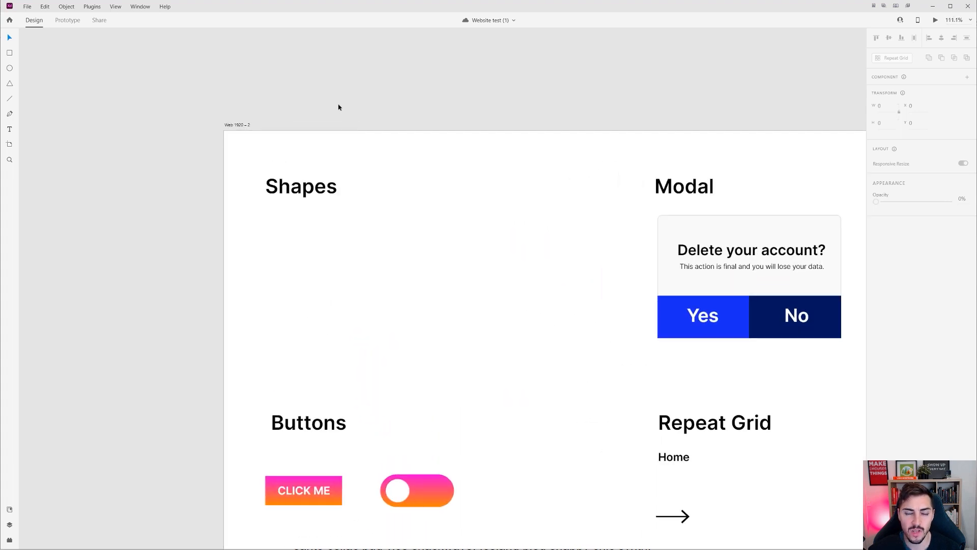
scroll(258, 151, "up", 1)
scroll(219, 148, "up", 4)
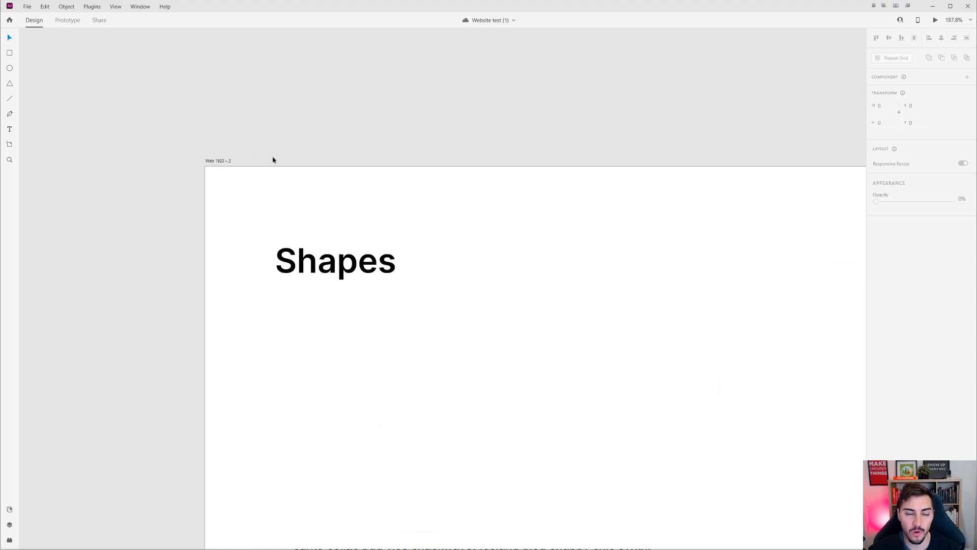
double_click(221, 162)
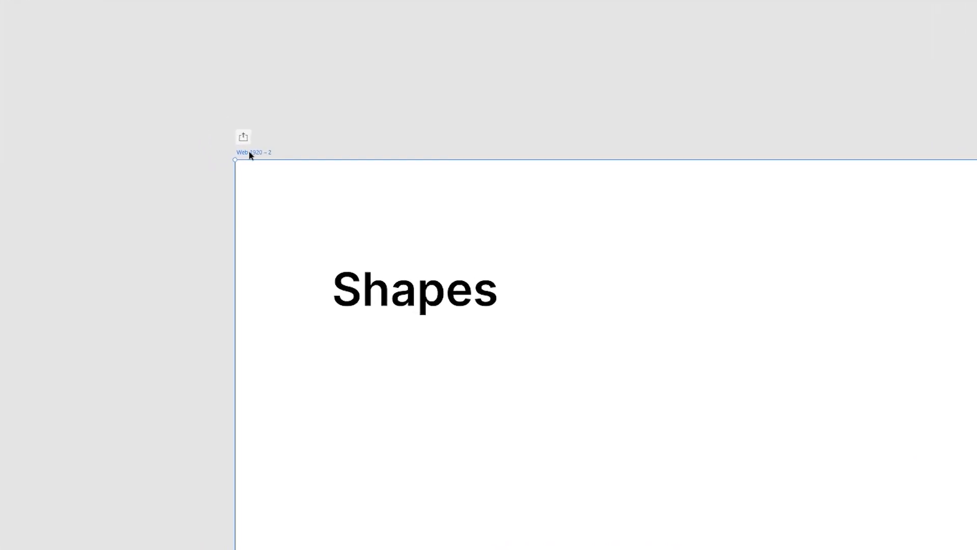
double_click(275, 145)
type("Hoem page")
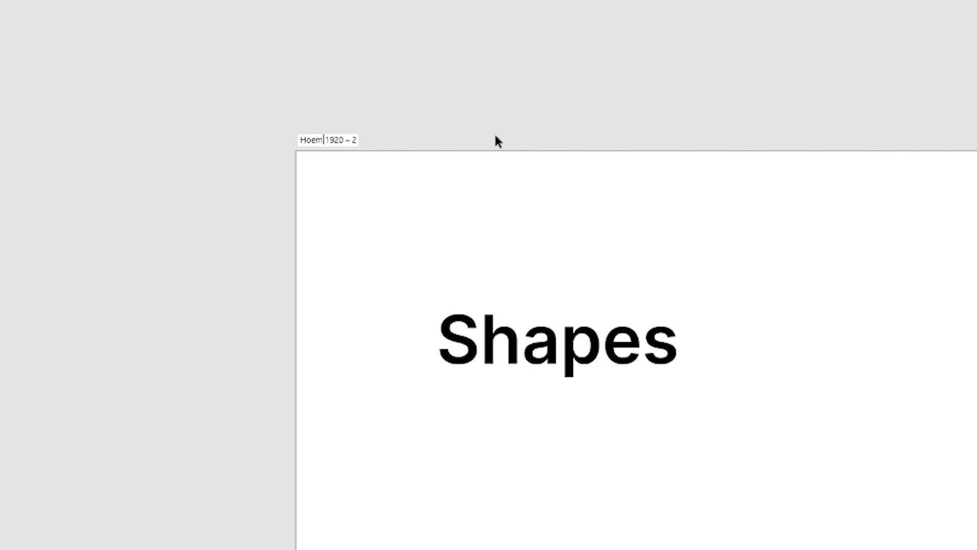
key("BackSpace")
key("BackSpace")
type("me")
key("Return")
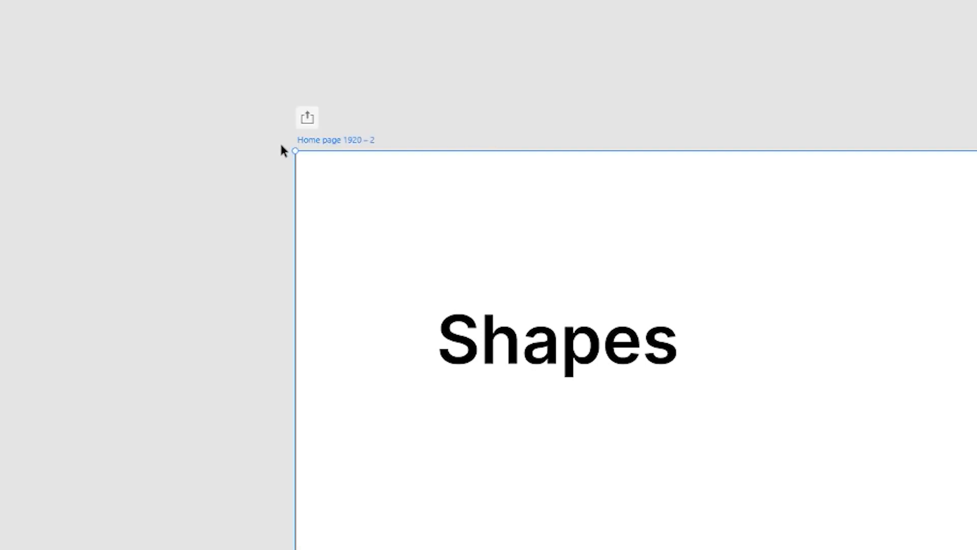
Step: Paste a copy of the Home page artboard beside the original and undo the paste
scroll(325, 148, "down", 3)
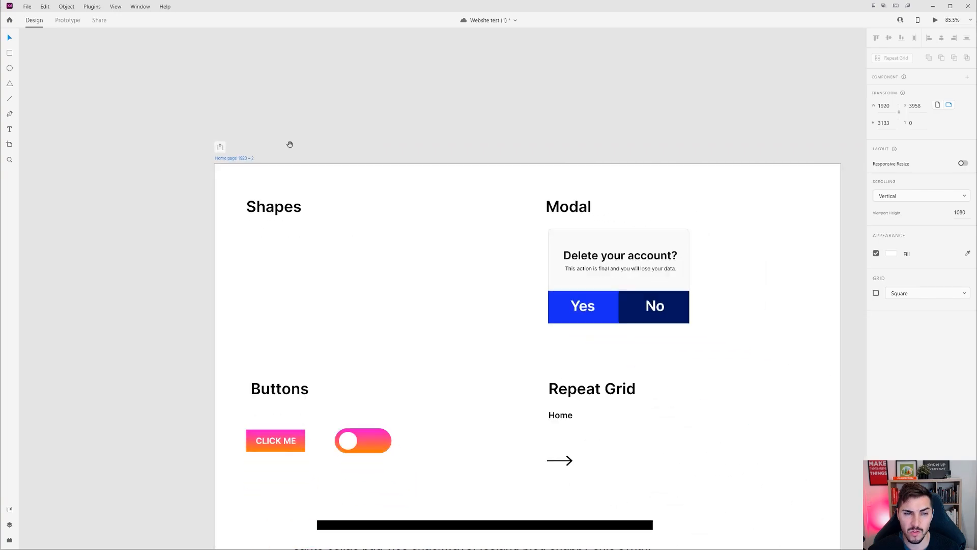
left_click_drag(514, 98, 250, 124)
scroll(192, 153, "down", 4)
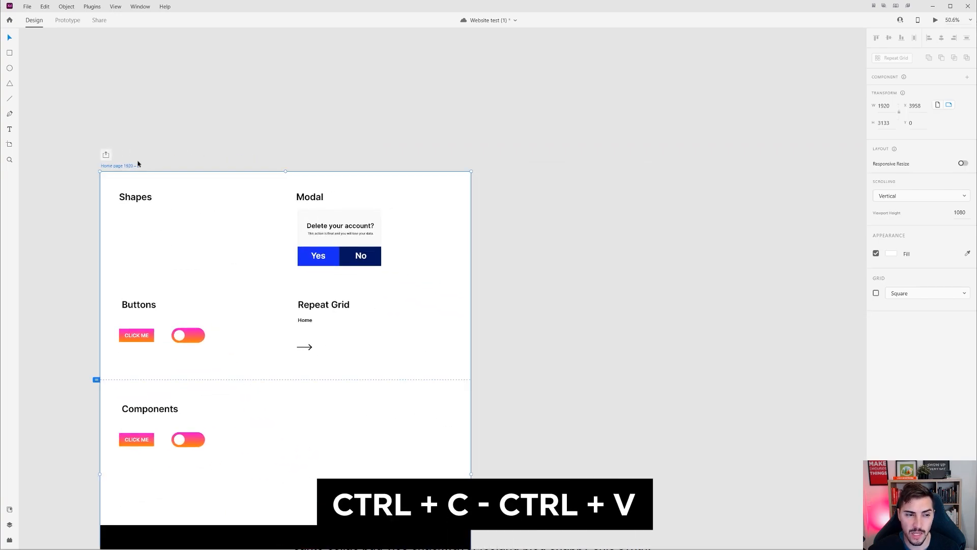
key("ctrl+c")
key("ctrl+v")
left_click_drag(464, 184, 503, 275)
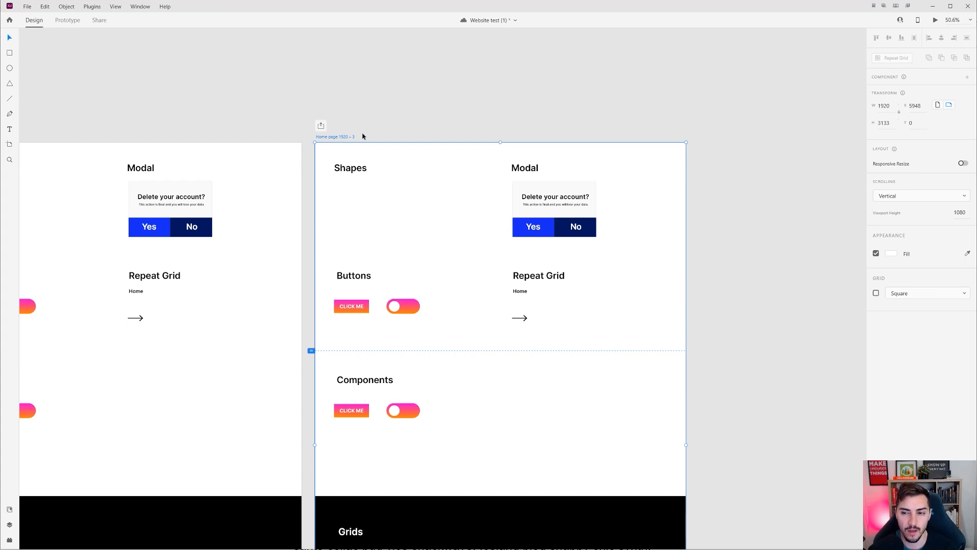
key("ctrl+z")
scroll(347, 90, "left", 6)
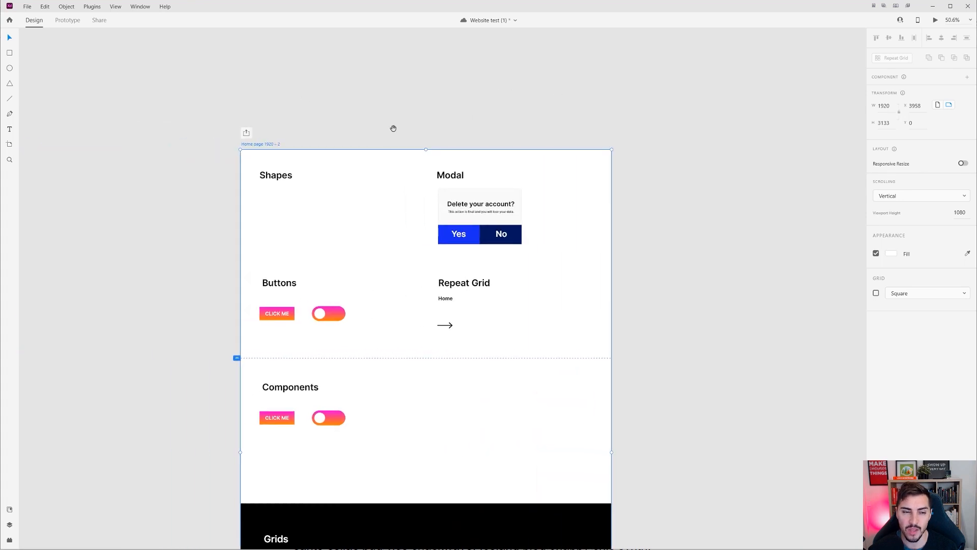
scroll(214, 142, "up", 4)
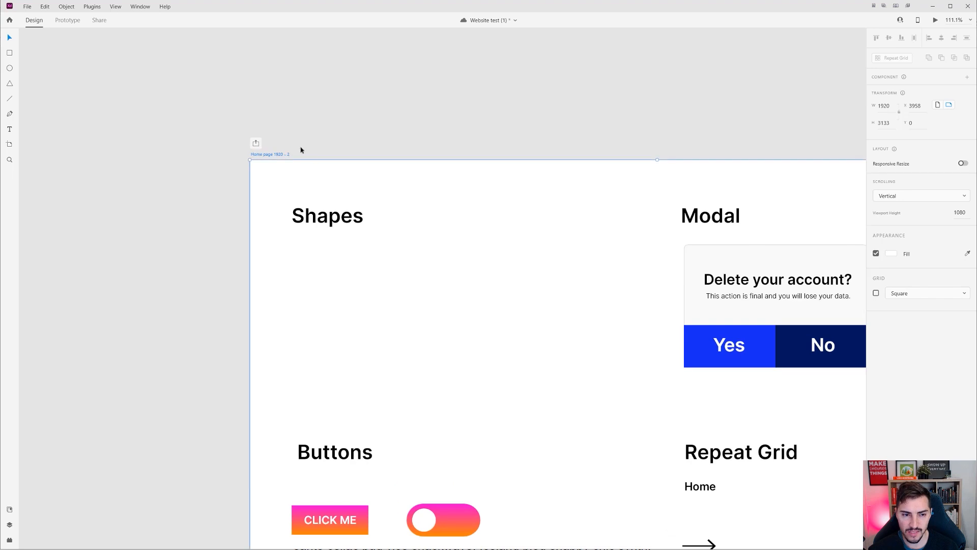
Step: Draw a new artboard about 636 by 1533 beside the Home page artboard and narrow it to about 505 wide
scroll(308, 159, "down", 2)
scroll(277, 157, "right", 5)
key("a")
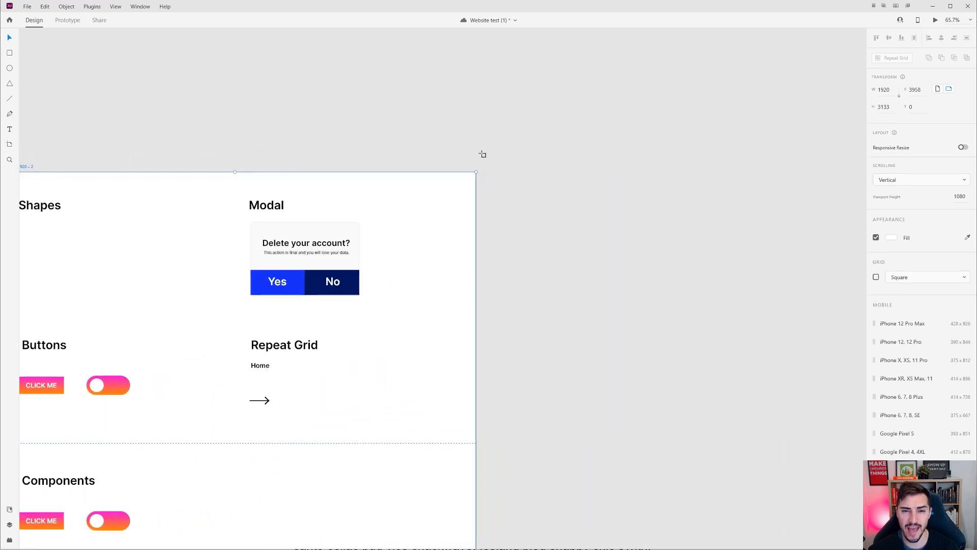
scroll(356, 168, "right", 3)
scroll(357, 168, "down", 1)
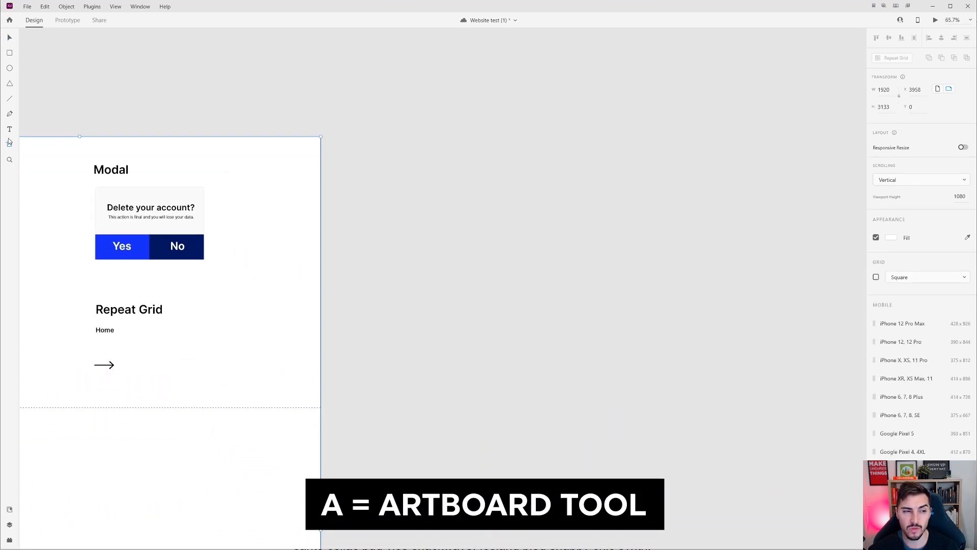
mouse_move(377, 131)
left_mouse_down()
mouse_move(633, 516)
mouse_move(535, 516)
left_mouse_up()
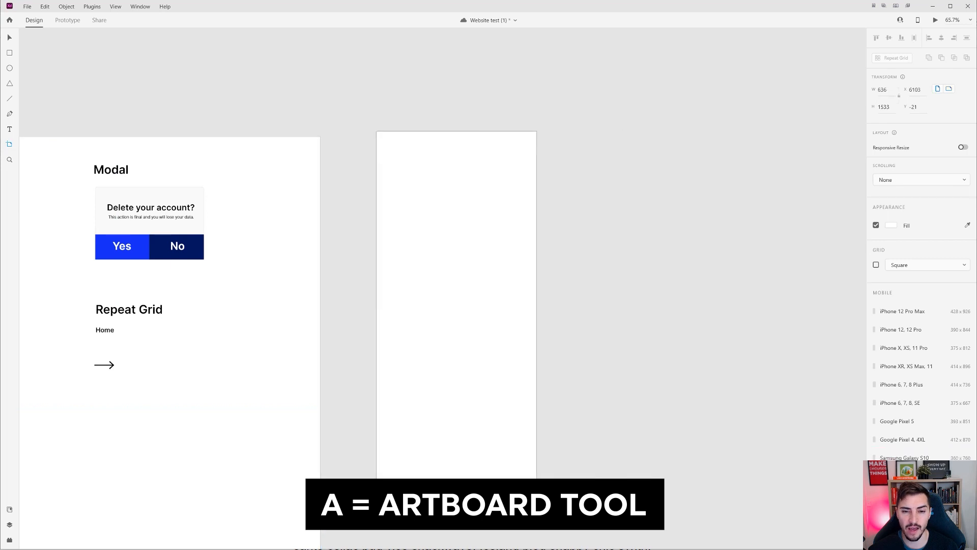
left_click_drag(512, 353, 414, 343)
left_click_drag(447, 312, 415, 312)
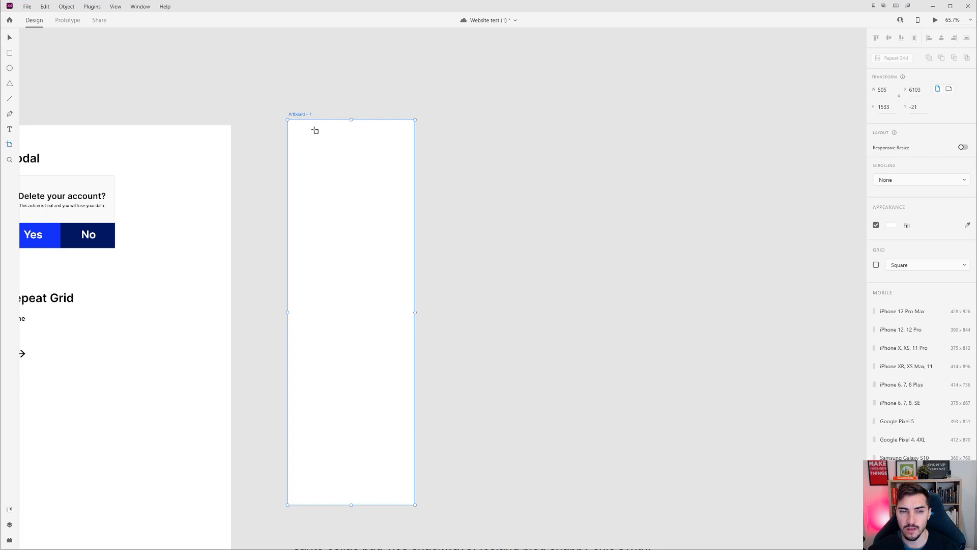
Step: Draw a second artboard beside the first blank one and set its size to 620 wide by 1080 high
left_click_drag(441, 120, 587, 506)
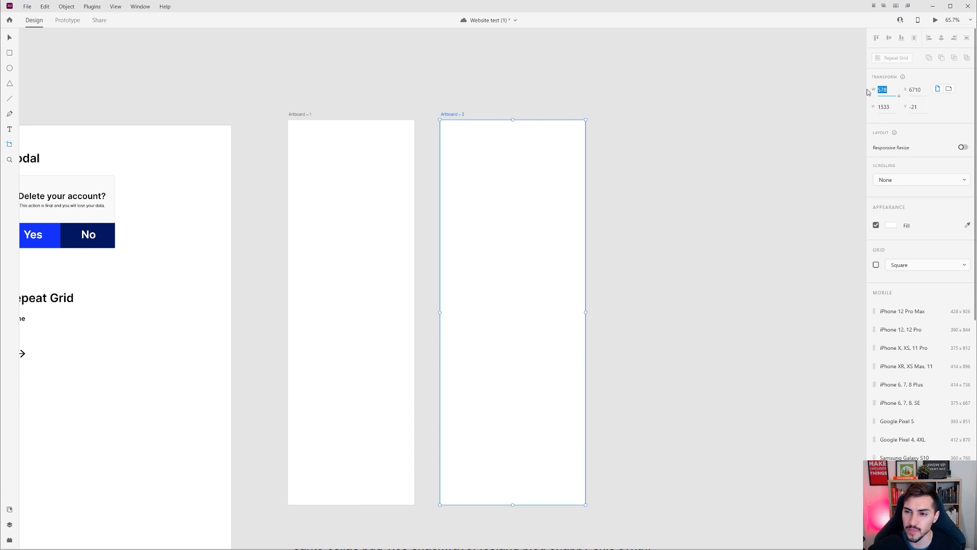
left_click(888, 107)
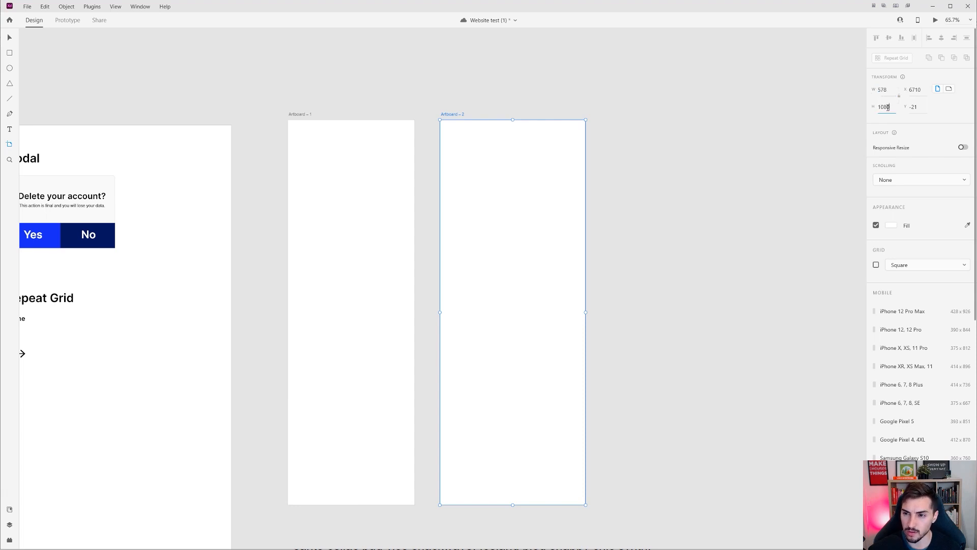
left_click(887, 89)
type("3")
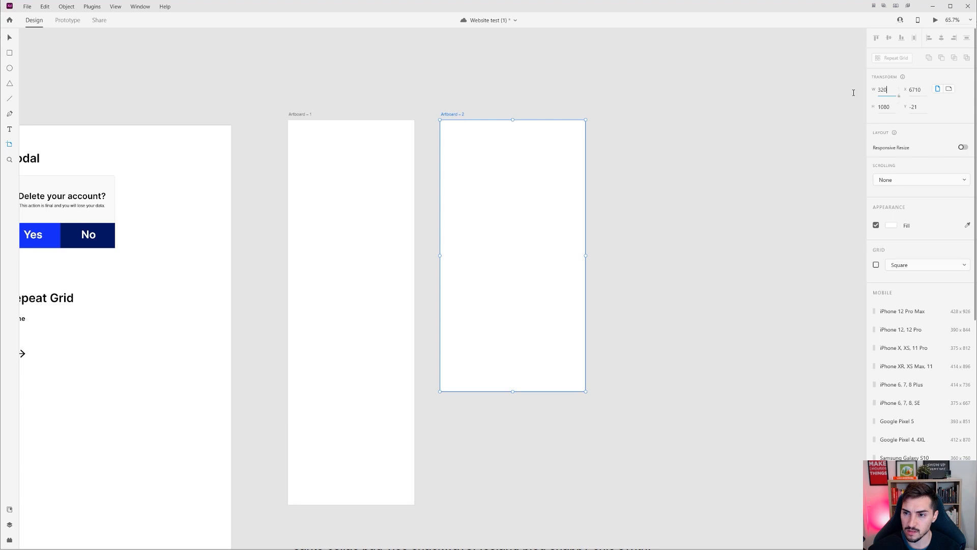
type("20")
key("Return")
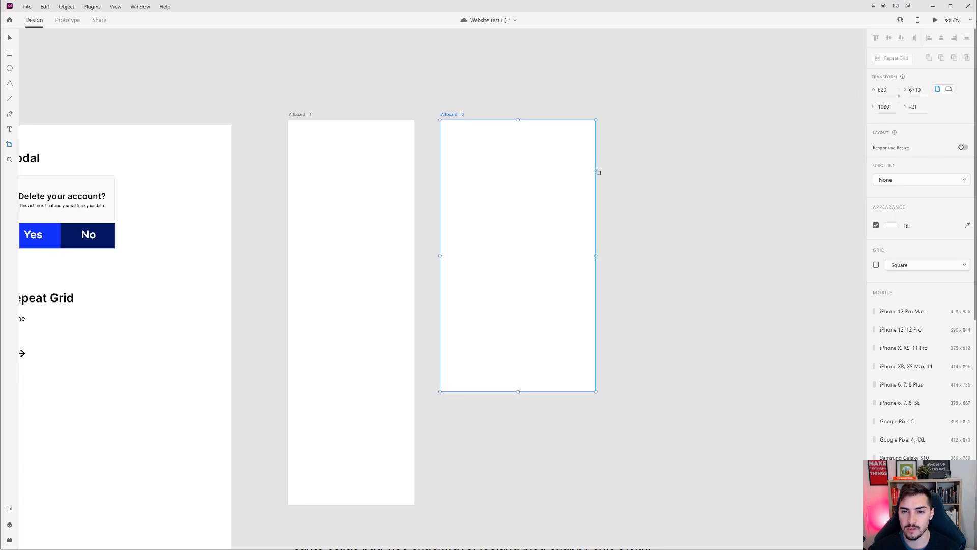
Step: Delete both blank artboards beside the Home page artboard
scroll(596, 170, "up", 2)
key("v")
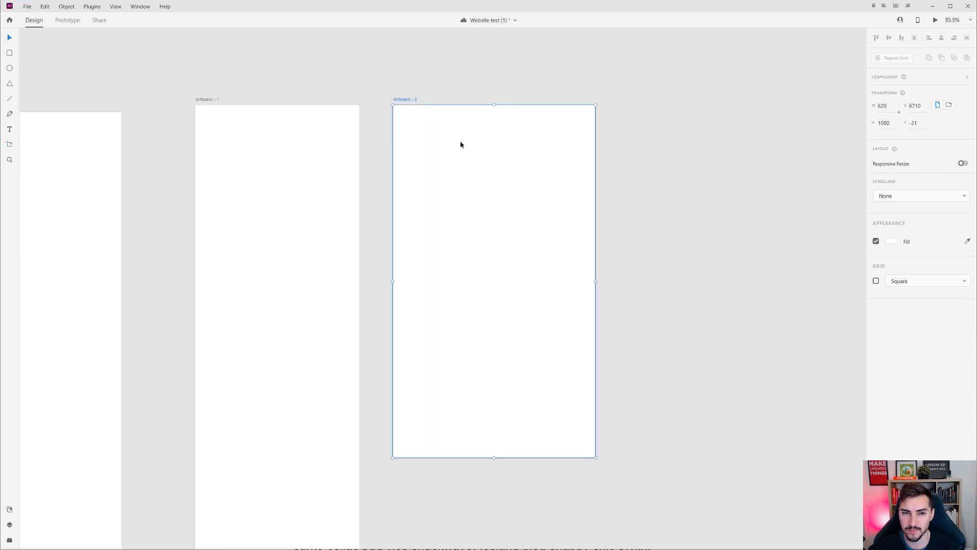
key("Delete")
left_click(299, 140)
key("Delete")
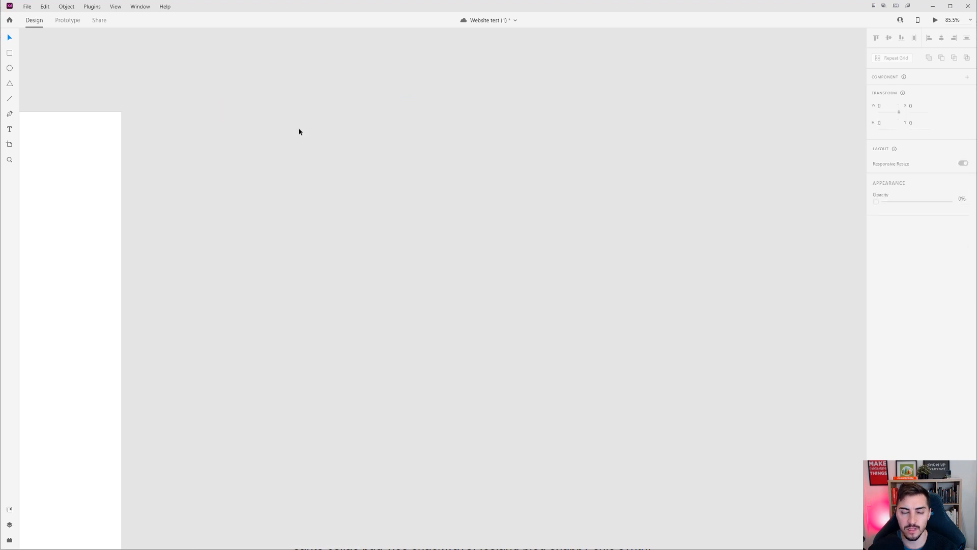
Step: Draw a rectangle about 214 by 175, a circle beside it and a triangle about 232 by 200 under the Shapes heading
scroll(275, 150, "left", 10)
scroll(320, 187, "up", 2)
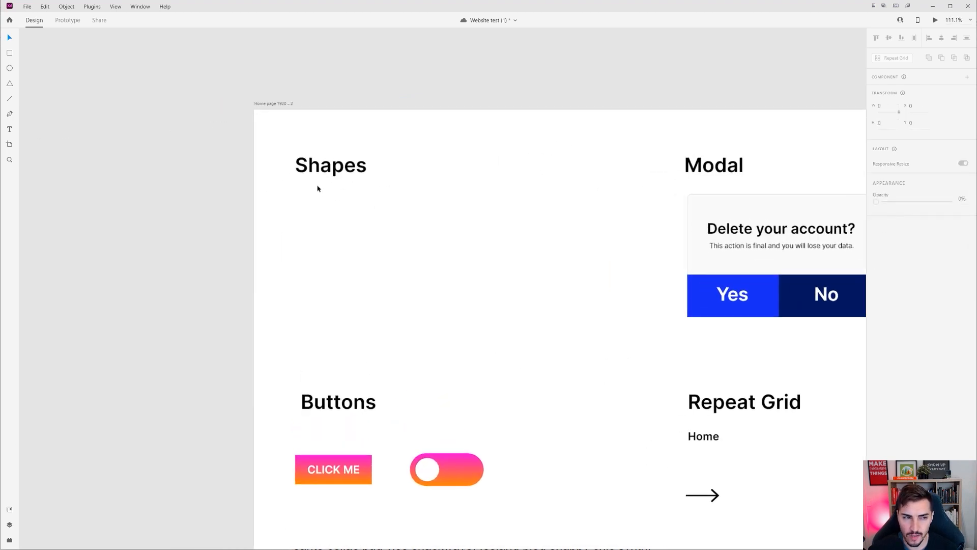
scroll(413, 235, "up", 3)
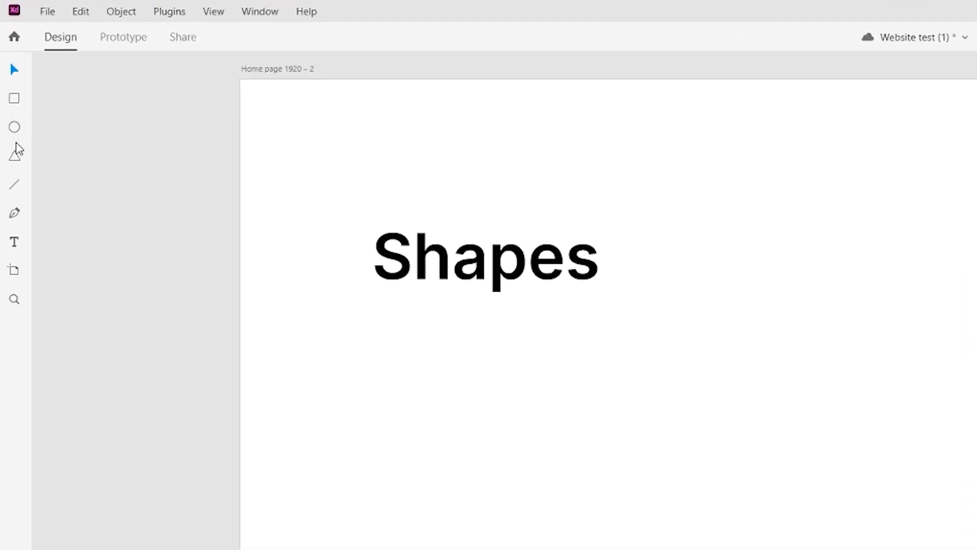
key("r")
mouse_move(380, 347)
left_mouse_down()
mouse_move(301, 336)
mouse_move(373, 336)
mouse_move(376, 323)
mouse_move(357, 310)
left_mouse_up()
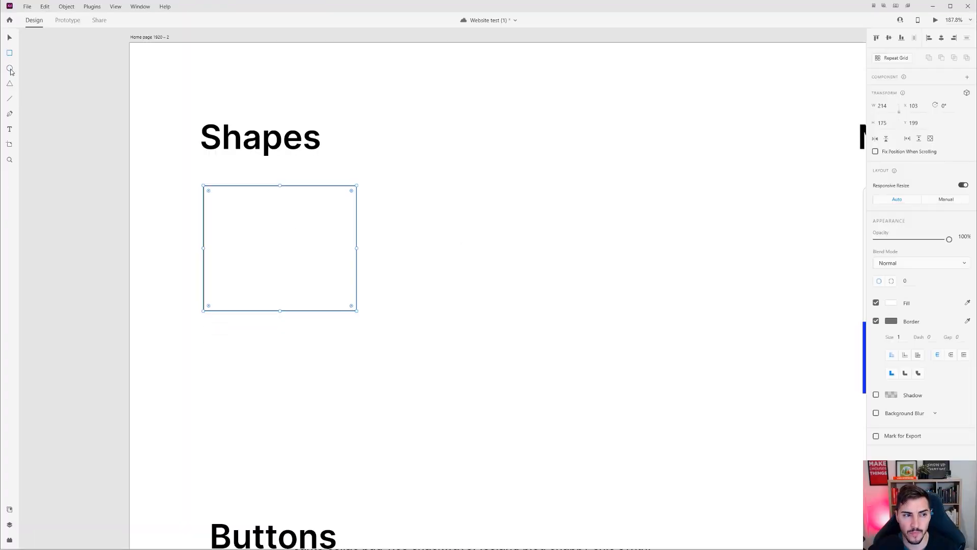
mouse_move(444, 244)
left_mouse_down()
mouse_move(550, 321)
mouse_move(495, 279)
mouse_move(593, 392)
mouse_move(528, 300)
mouse_move(642, 458)
mouse_move(612, 363)
mouse_move(652, 410)
mouse_move(569, 350)
mouse_move(631, 414)
mouse_move(510, 282)
mouse_move(596, 358)
mouse_move(524, 285)
mouse_move(611, 374)
mouse_move(532, 308)
mouse_move(526, 318)
mouse_move(495, 290)
mouse_move(506, 305)
left_mouse_up()
mouse_move(301, 402)
left_mouse_down()
mouse_move(339, 447)
mouse_move(396, 476)
mouse_move(395, 465)
mouse_move(392, 472)
left_mouse_up()
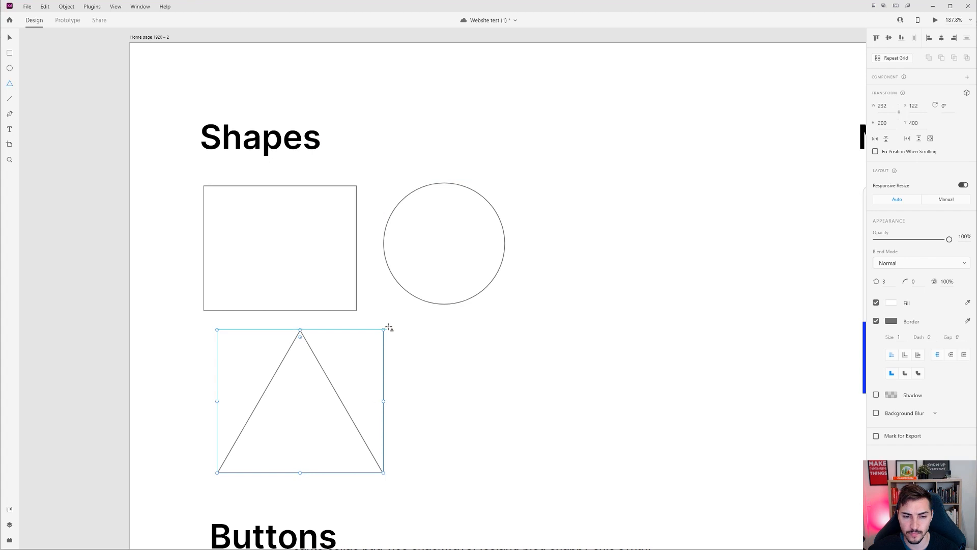
Step: Rotate the triangle to -270° and scale it down to about 179 by 154
left_click_drag(390, 343, 406, 314)
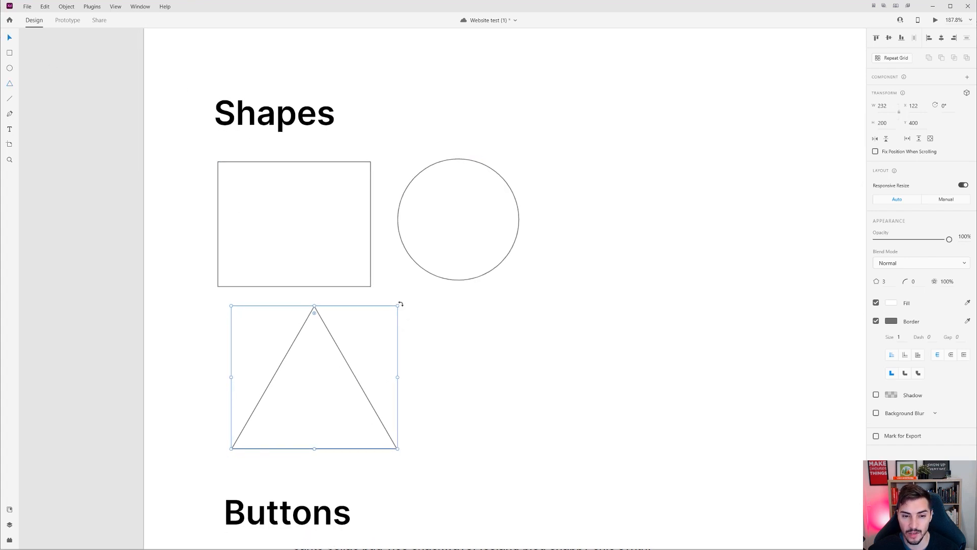
left_click_drag(400, 304, 399, 457)
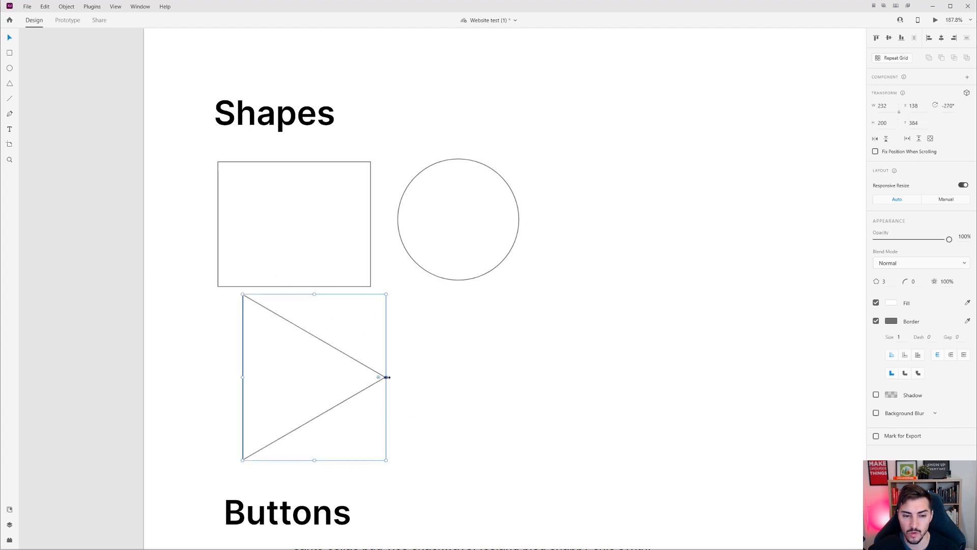
scroll(390, 378, "up", 3)
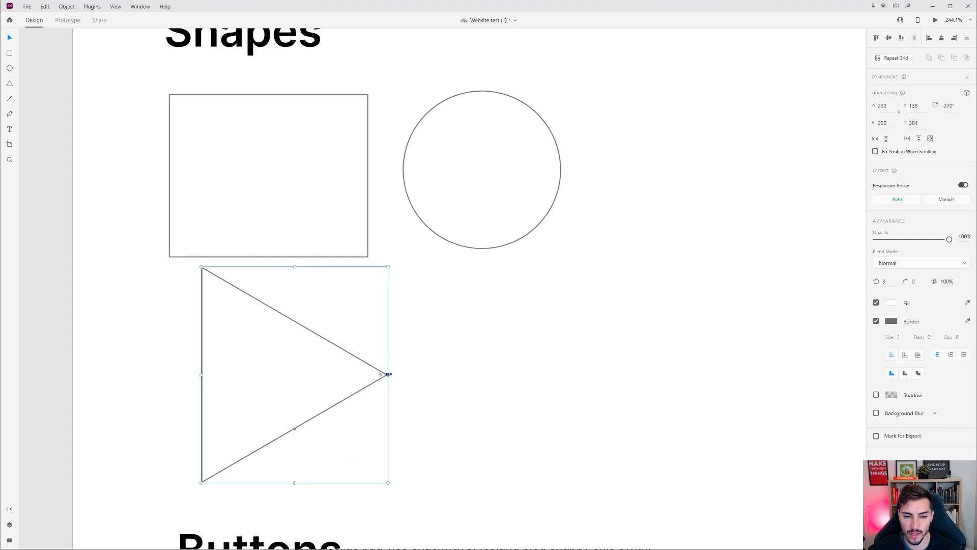
left_click_drag(388, 267, 348, 315)
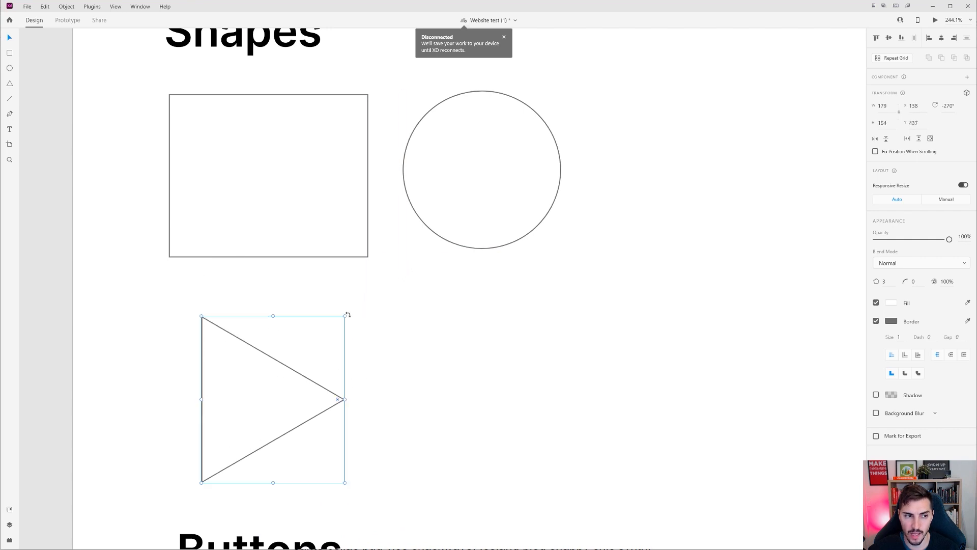
Step: Draw four straight lines at different angles beside the triangle with the Line tool, one steep line crossing the others
left_click(10, 101)
left_click_drag(426, 359, 647, 321)
left_click_drag(480, 261, 630, 301)
left_click_drag(628, 227, 512, 431)
left_click_drag(635, 422, 344, 406)
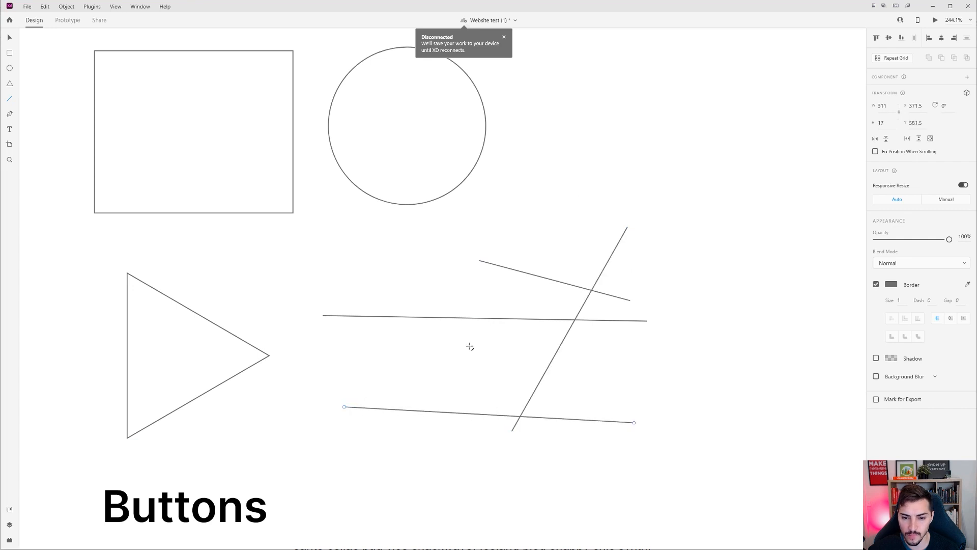
key("v")
left_click_drag(647, 230, 497, 420)
left_click(731, 273)
left_click_drag(731, 275, 620, 298)
Step: Draw a rectangle about 181 by 83 below the CLICK ME button in the Buttons section
scroll(680, 268, "down", 3)
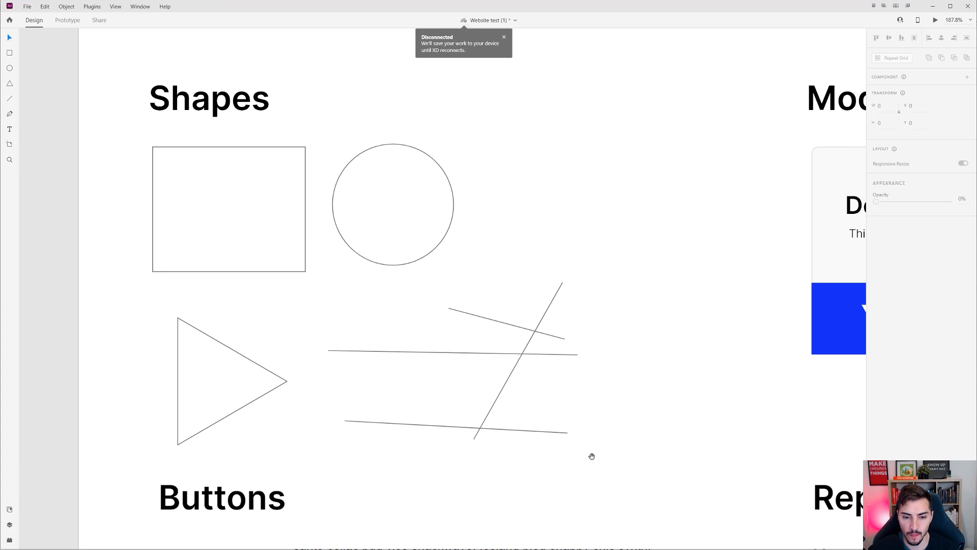
scroll(530, 209, "down", 5)
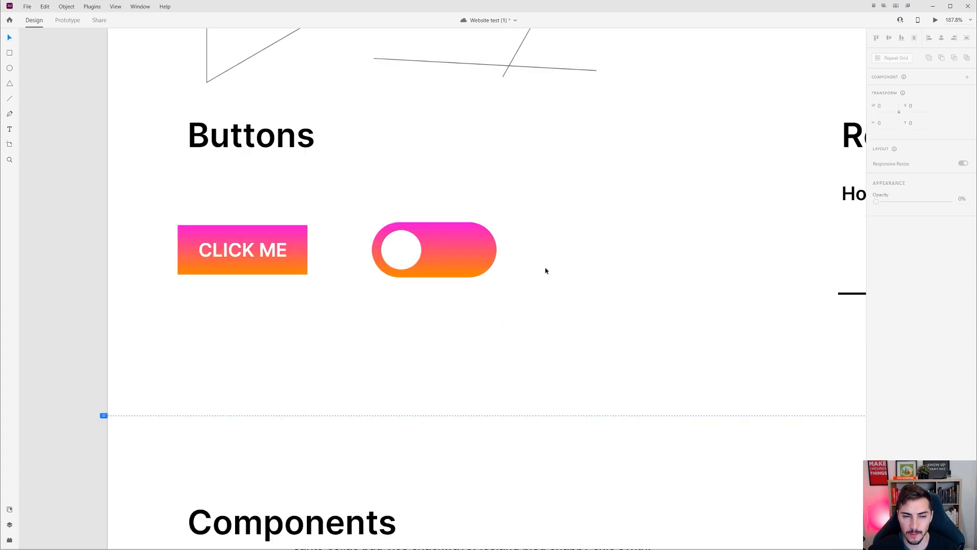
scroll(530, 209, "up", 3)
left_click_drag(378, 102, 417, 170)
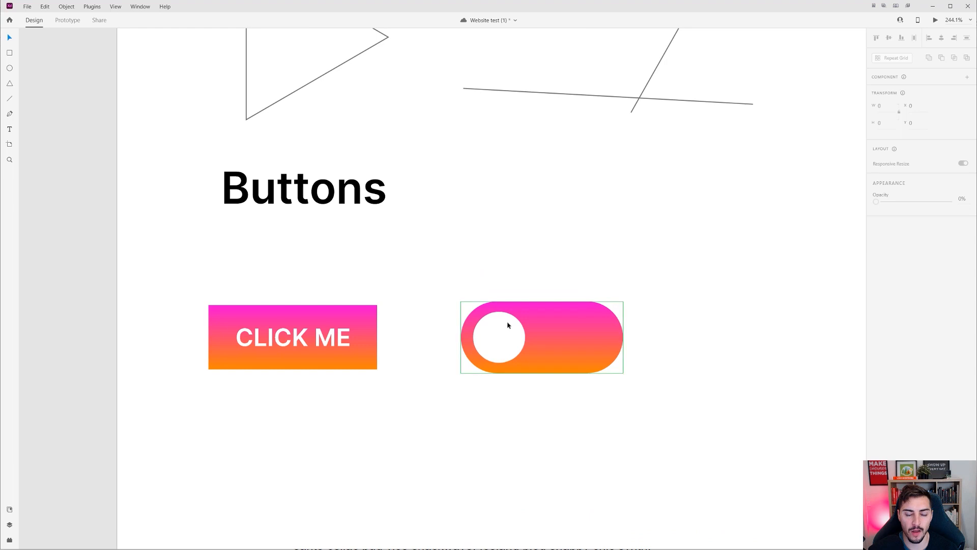
scroll(471, 277, "down", 2)
scroll(439, 186, "up", 3)
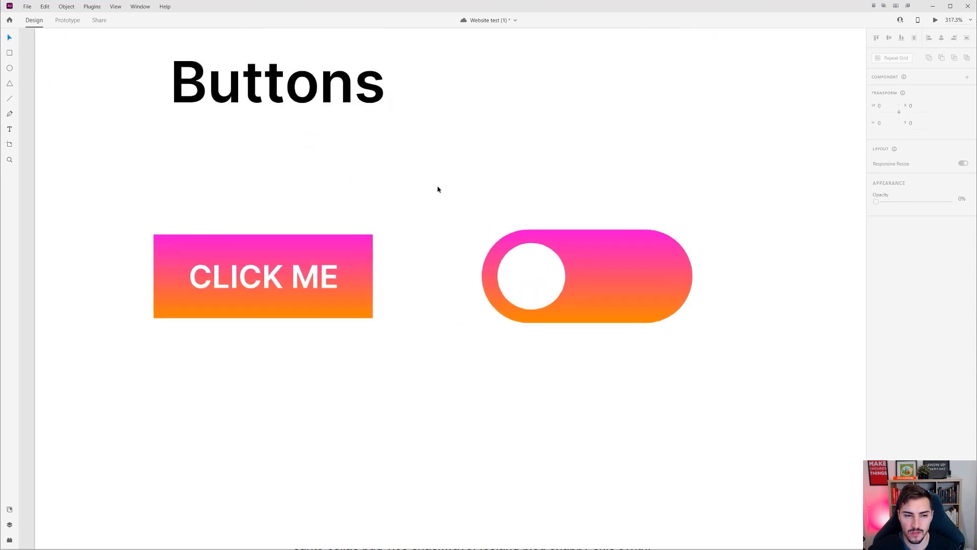
left_click_drag(413, 197, 480, 152)
left_click_drag(675, 146, 400, 185)
left_click(453, 114)
left_click_drag(454, 113, 403, 124)
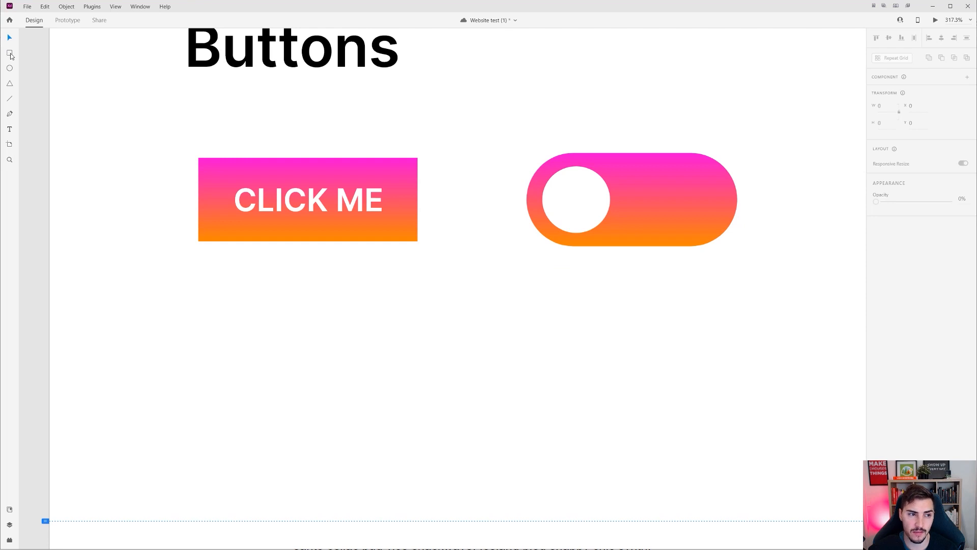
mouse_move(198, 299)
left_mouse_down()
mouse_move(415, 415)
mouse_move(418, 401)
left_mouse_up()
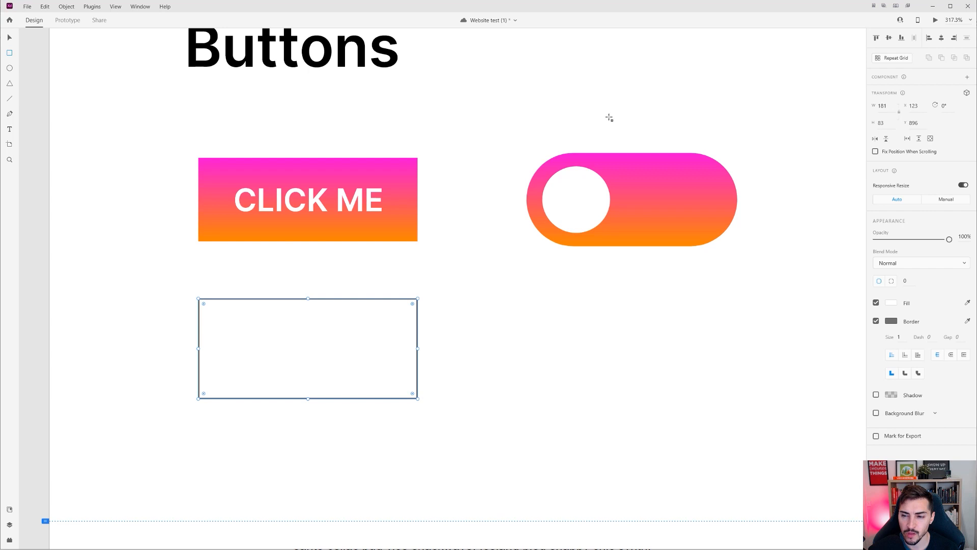
Step: Fill the new rectangle below the CLICK ME button with a solid purple of HSB 288, 96, 98
scroll(450, 273, "left", 2)
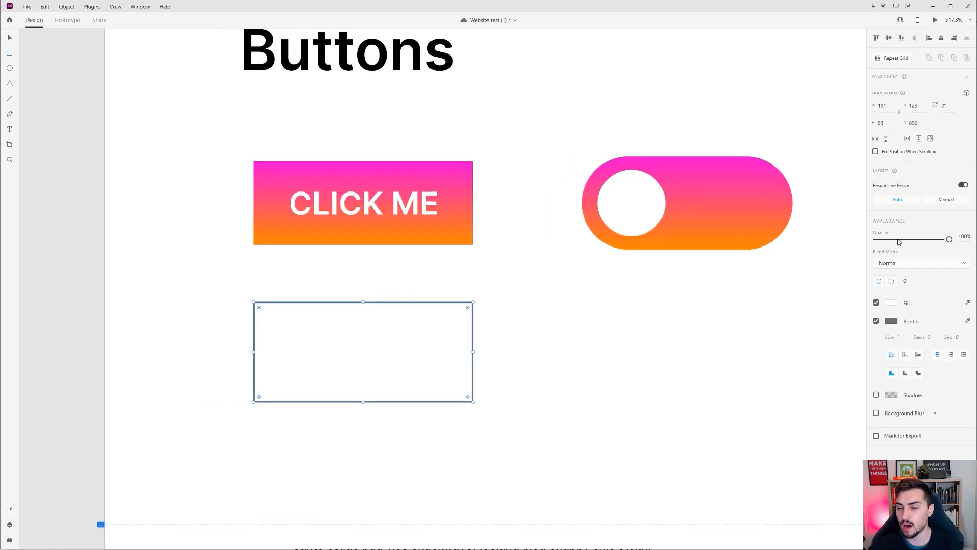
scroll(154, 318, "up", 2)
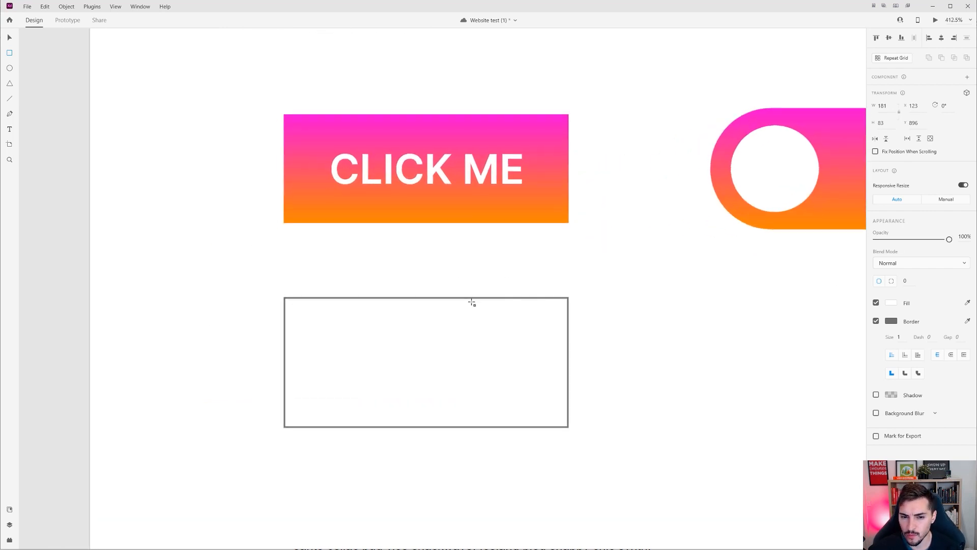
scroll(451, 334, "up", 2)
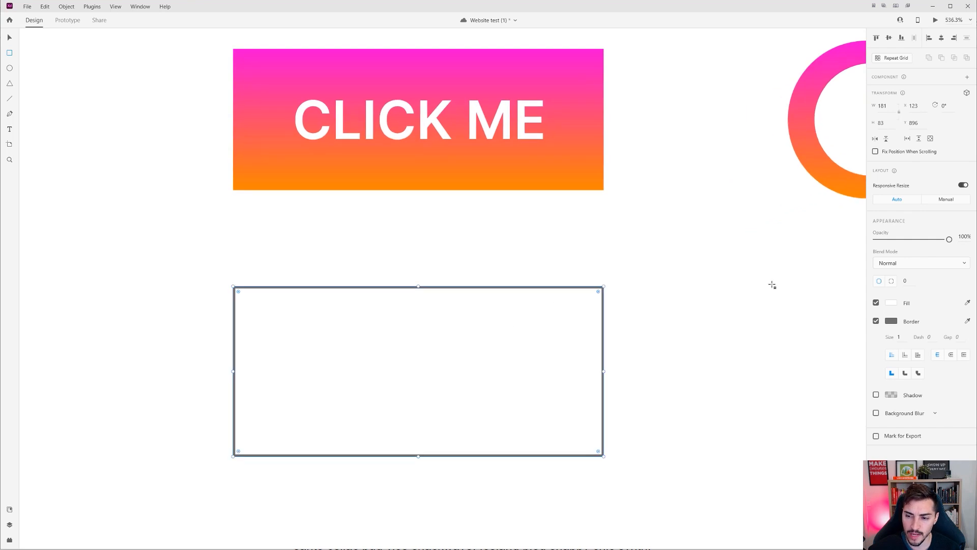
left_click(891, 303)
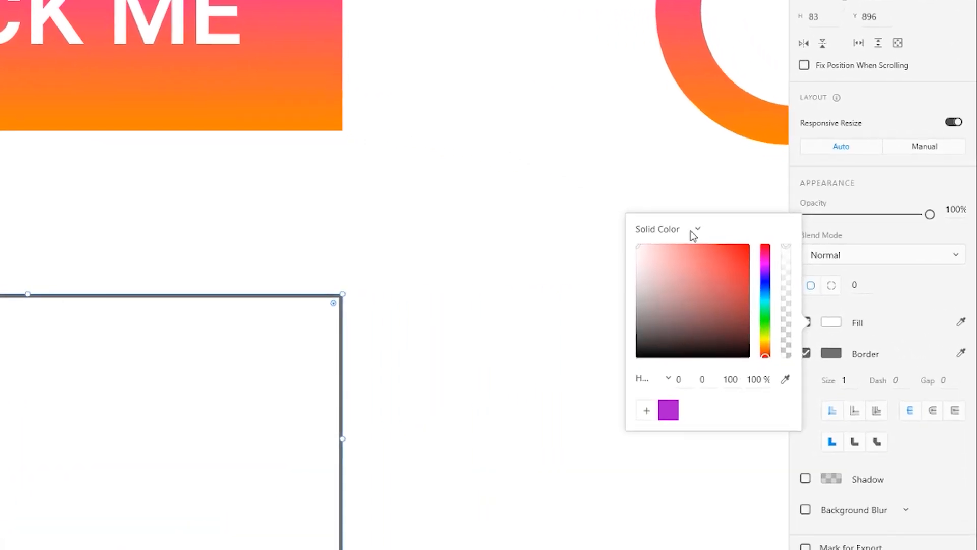
left_click(765, 261)
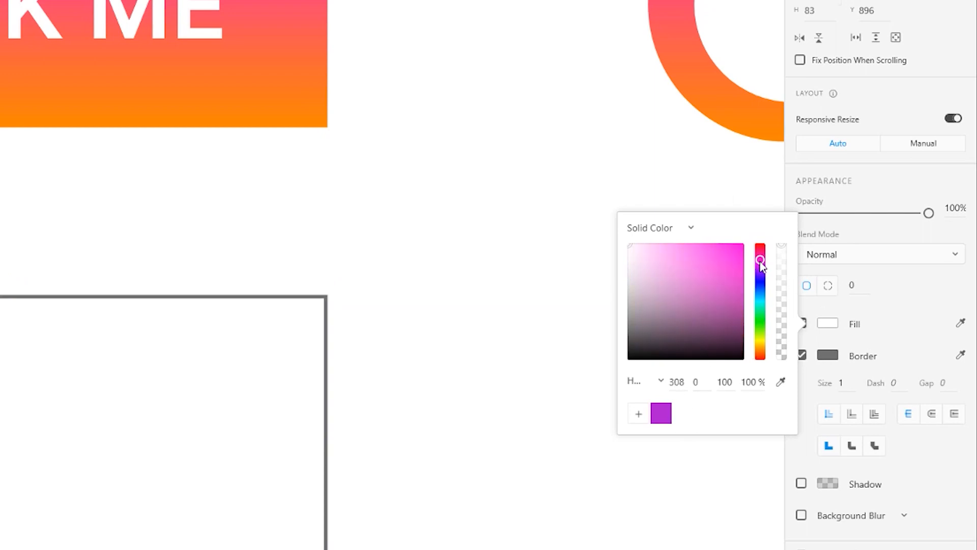
left_click_drag(762, 263, 759, 259)
left_click(737, 247)
left_click(760, 266)
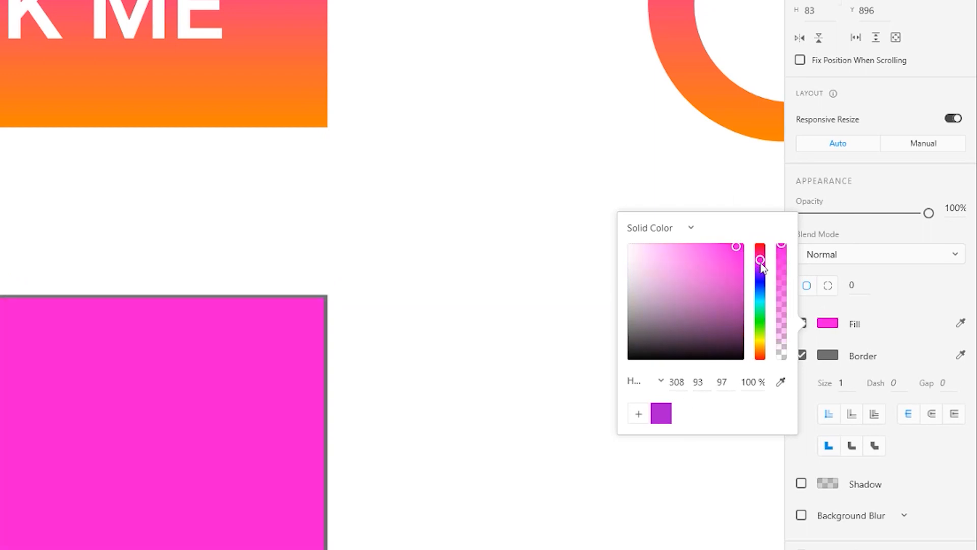
left_click(738, 247)
left_click_drag(740, 247, 742, 248)
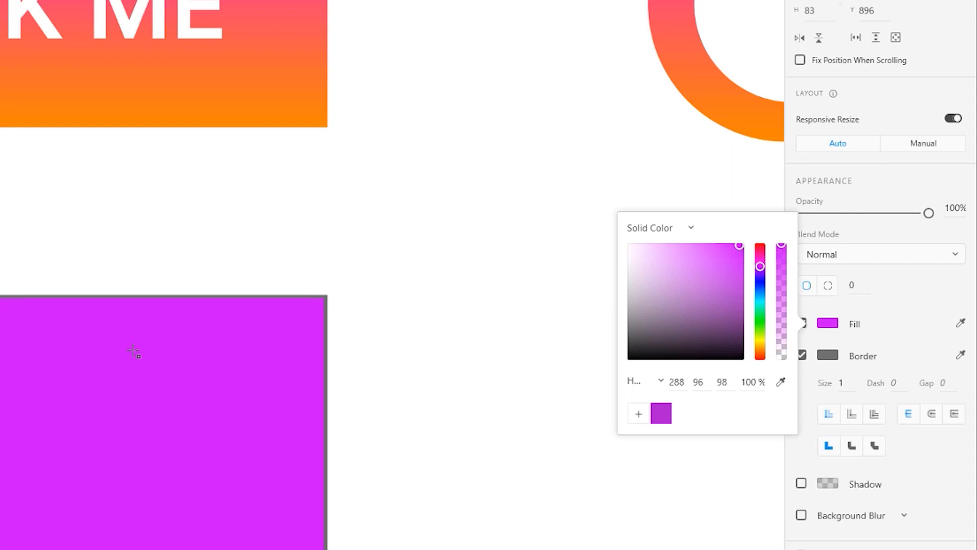
Step: Change the rectangle's fill to a linear gradient and add a pink middle stop of HSB 326, 100, 100
left_click(690, 229)
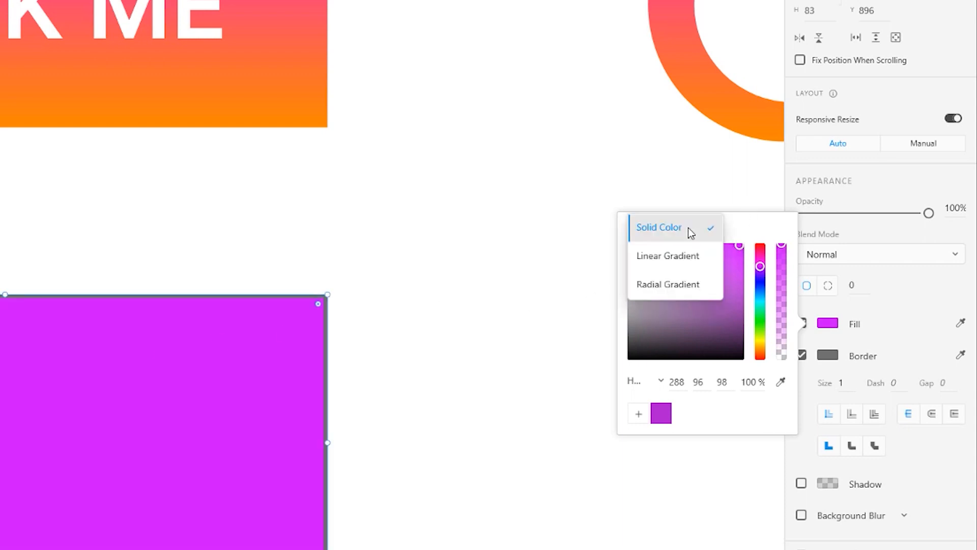
left_click(675, 256)
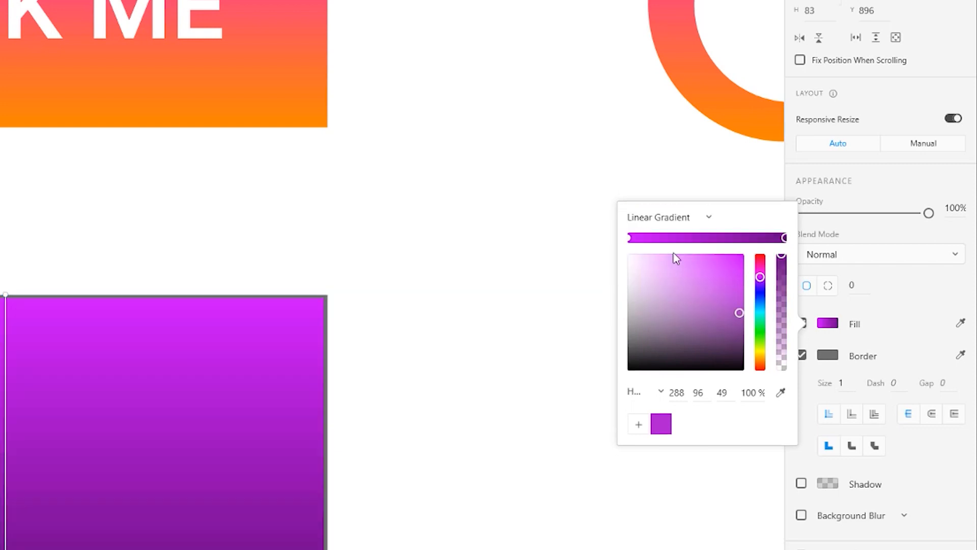
left_click(630, 238)
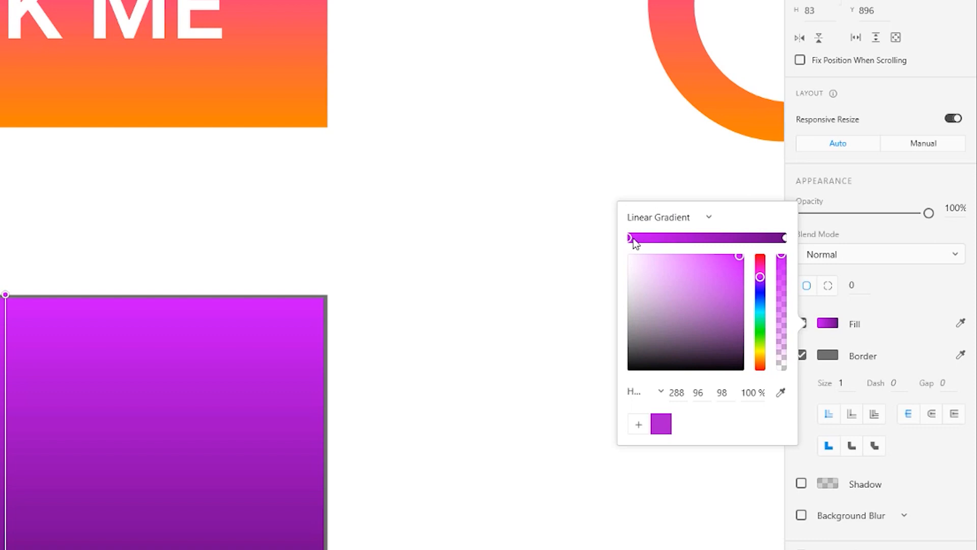
left_click(739, 238)
left_click_drag(742, 239, 706, 240)
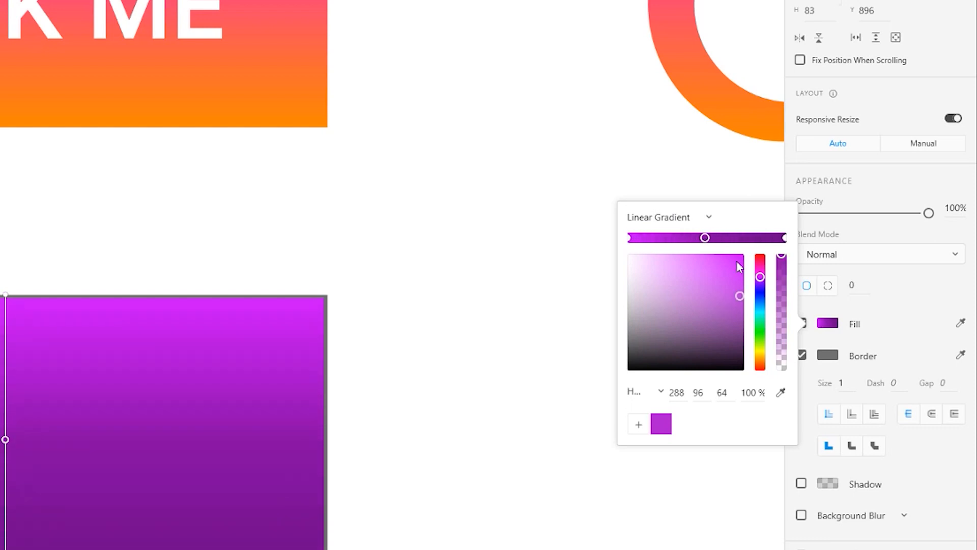
left_click_drag(762, 273, 747, 255)
left_click(744, 274)
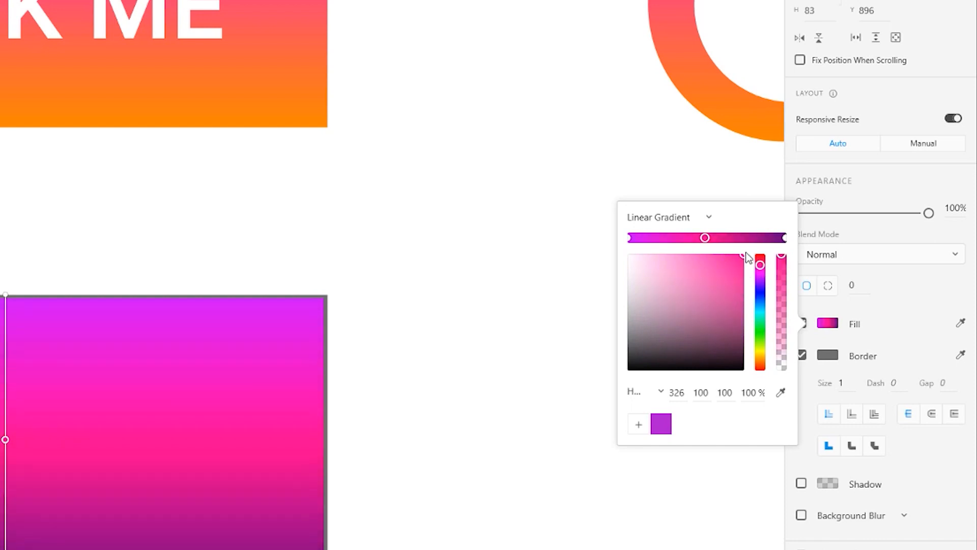
Step: Colour the gradient's end stop orange, HSB 42, 99, 98, and shift the pink stop closer to it
left_click(785, 238)
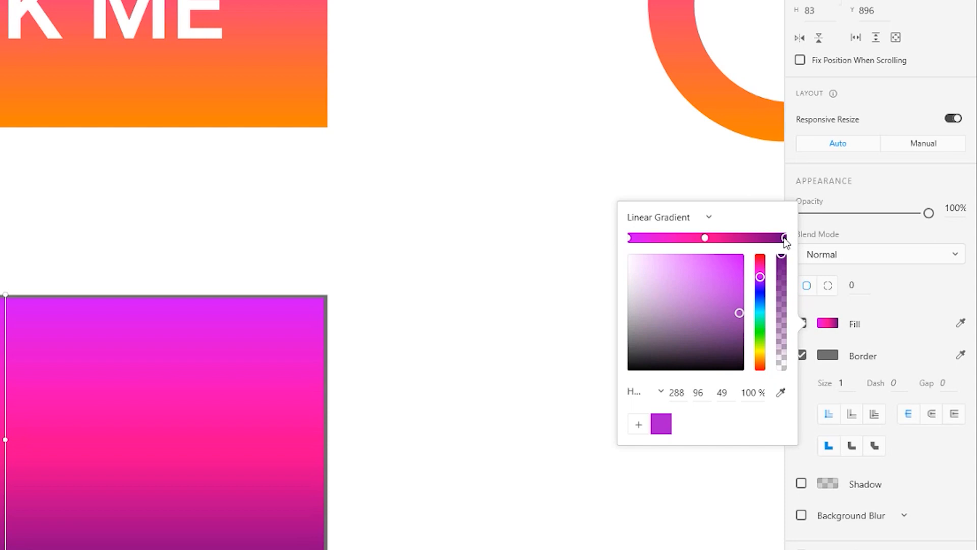
left_click_drag(760, 279, 763, 347)
left_click_drag(741, 311, 729, 240)
left_click(763, 356)
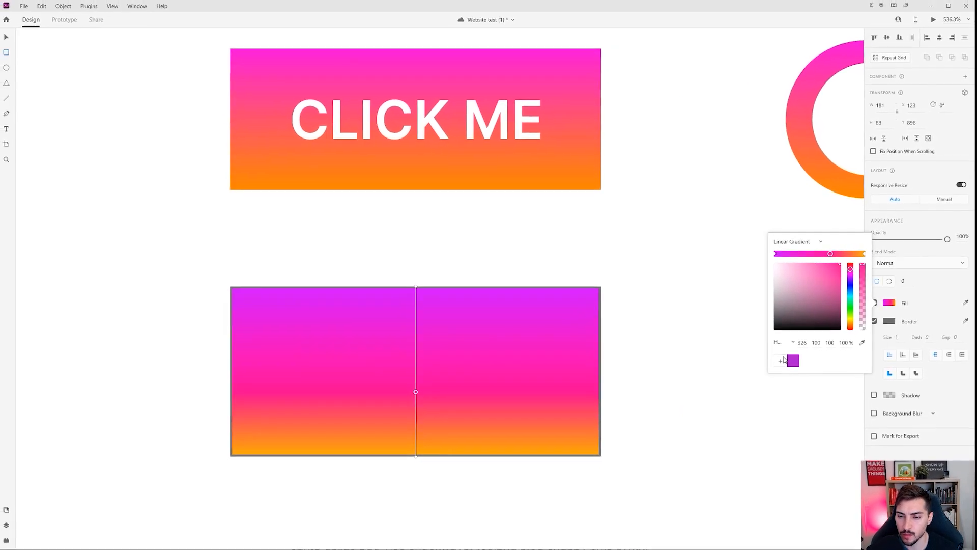
Step: Save the gradient's pink, purple and orange stop colours as swatches
left_click(785, 361)
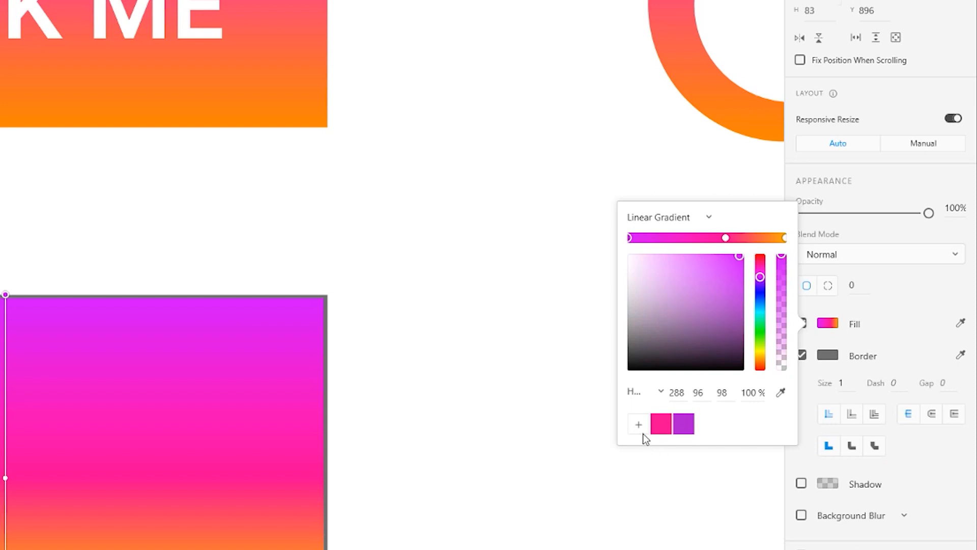
left_click(638, 424)
left_click(786, 237)
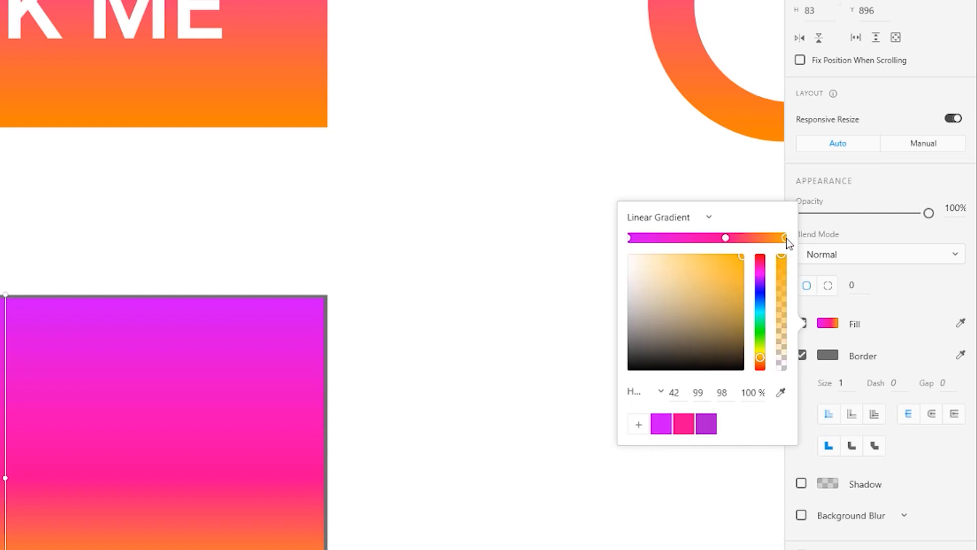
left_click(726, 238)
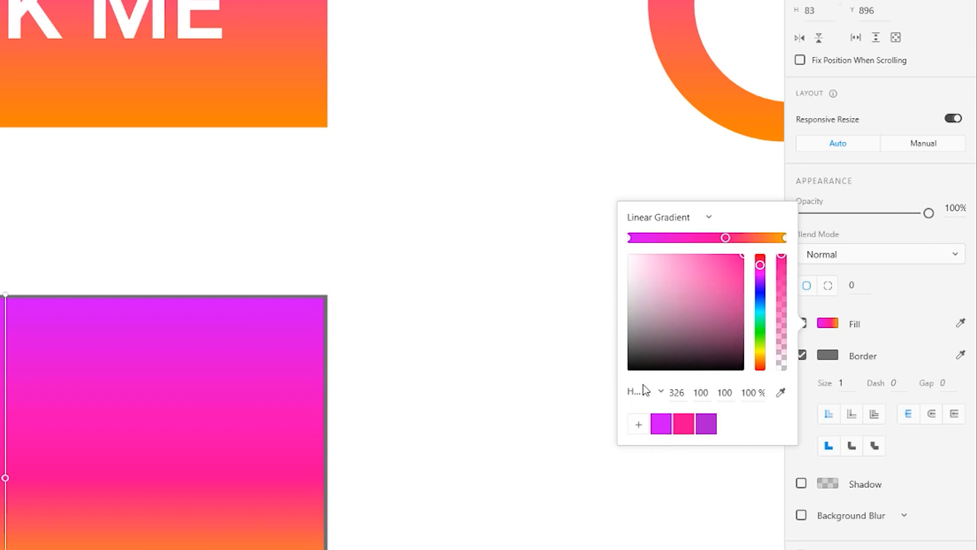
left_click(785, 238)
left_click(639, 424)
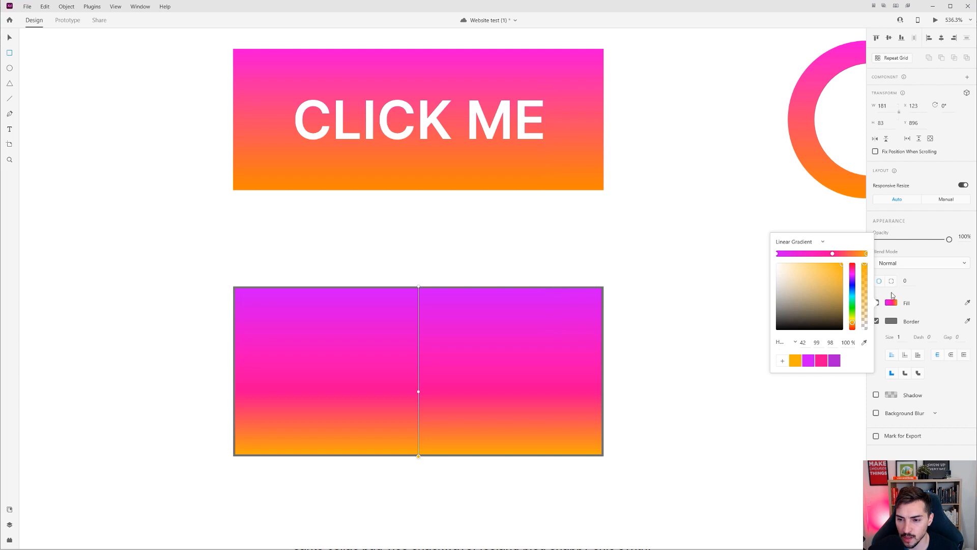
left_click(914, 297)
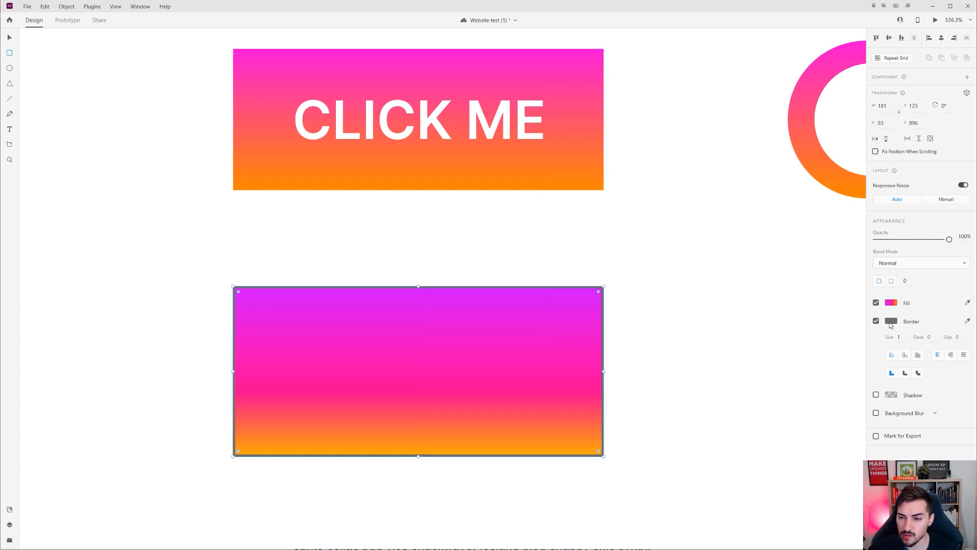
Step: Turn off the gradient rectangle's border and toggle its fill off and back on
left_click(876, 322)
left_click(875, 322)
left_click(876, 322)
left_click(876, 303)
left_click(876, 303)
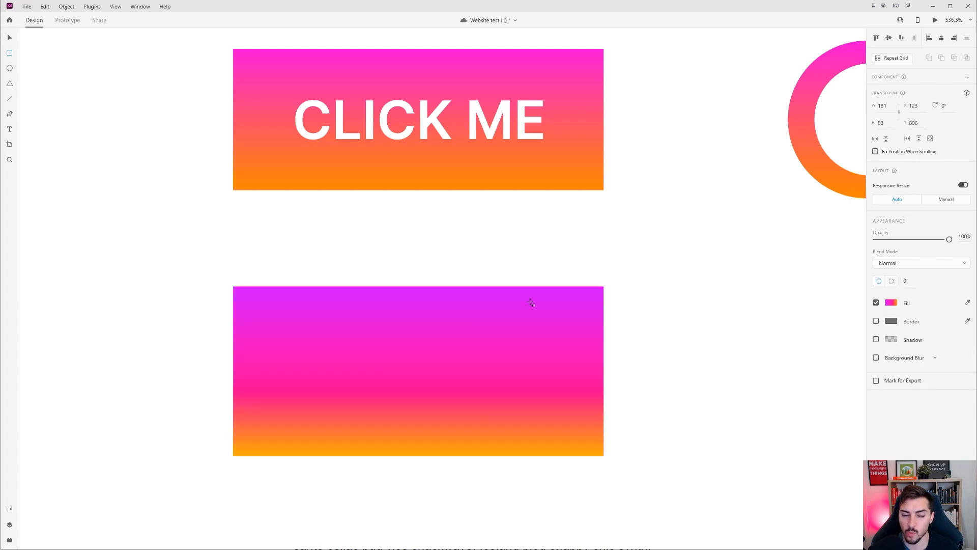
Step: Add the white text BUTTON on top of the gradient rectangle with the Text tool
key("Escape")
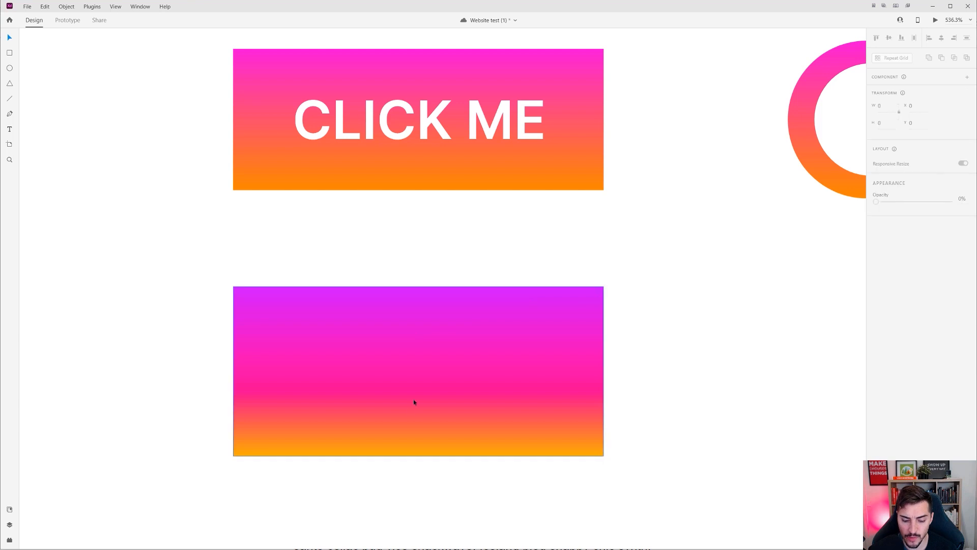
left_click(326, 374)
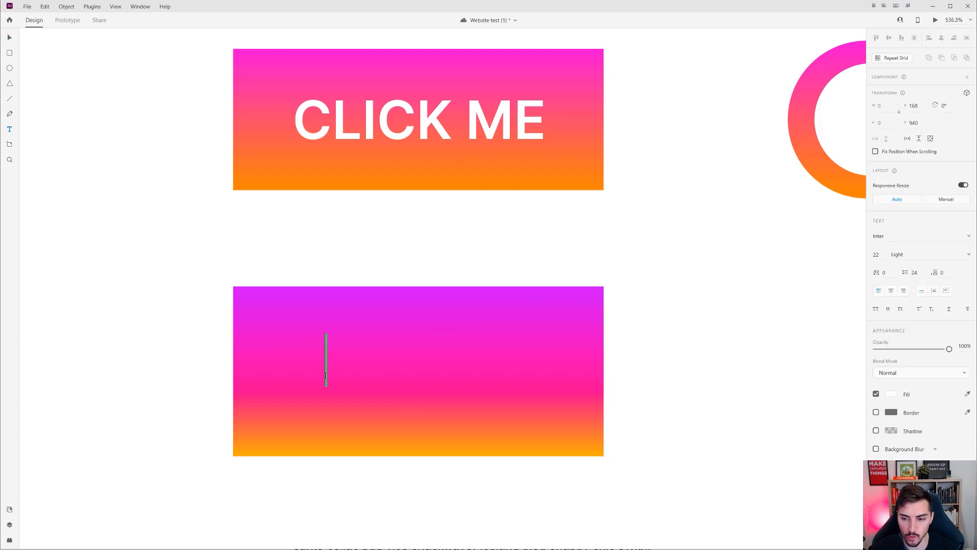
type("C")
key("BackSpace")
type("BUTTON")
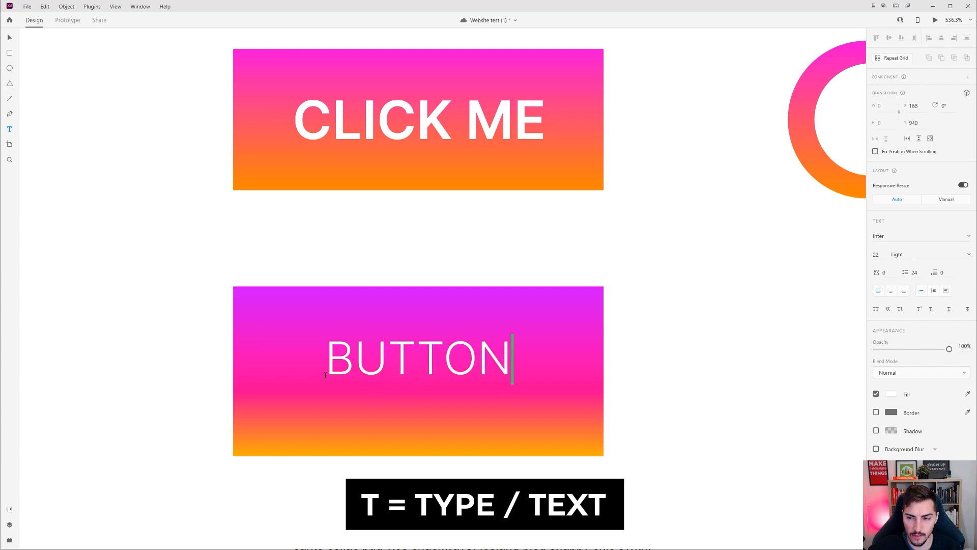
Step: Set the font weight of the BUTTON text to Medium
left_click(446, 376)
key("ctrl+a")
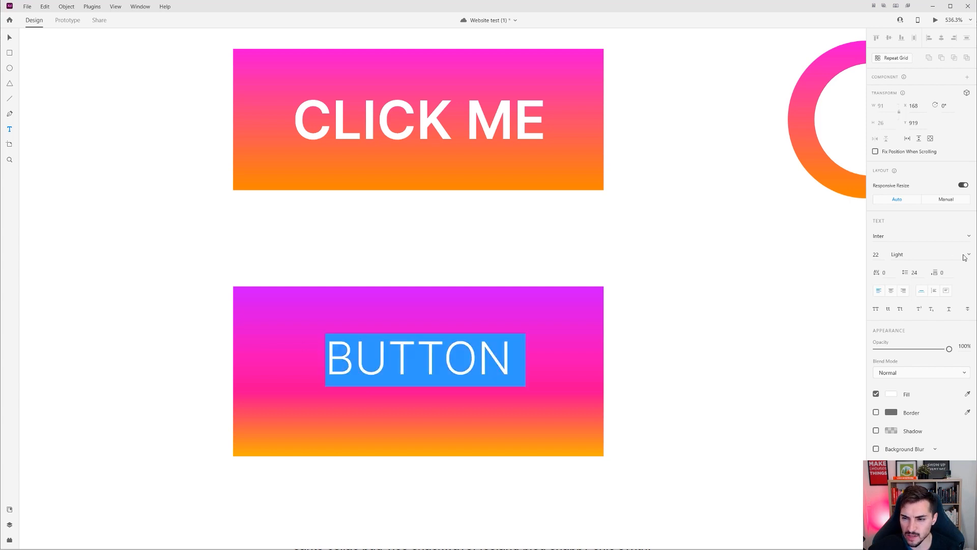
left_click(970, 257)
scroll(916, 244, "down", 1)
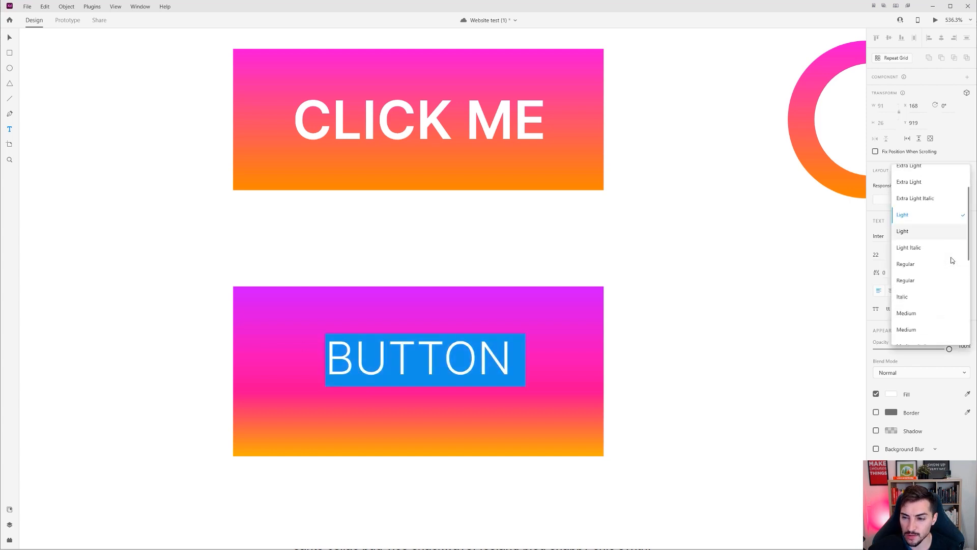
left_click(917, 316)
left_click(462, 352)
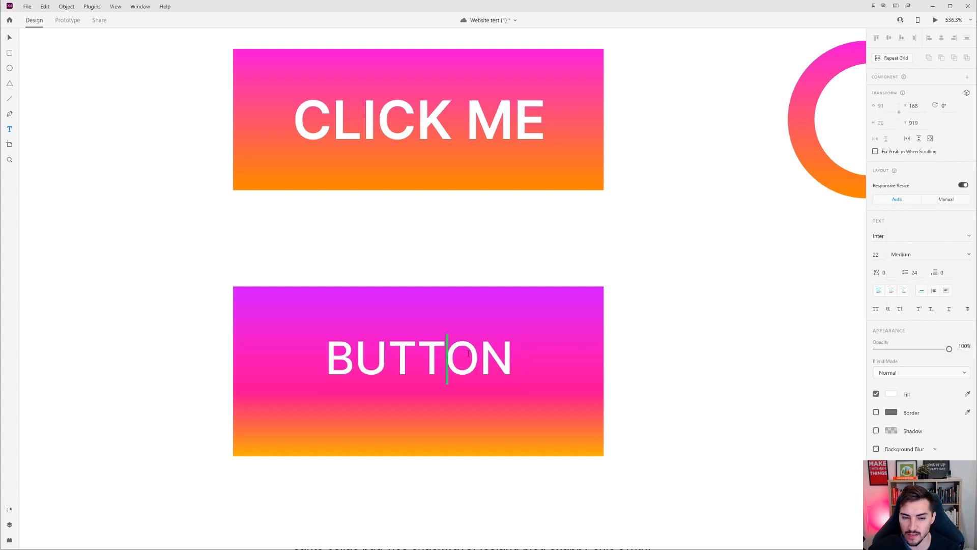
Step: Set the font weight of the BUTTON text to Semi Bold
left_click(474, 355)
key("ctrl+a")
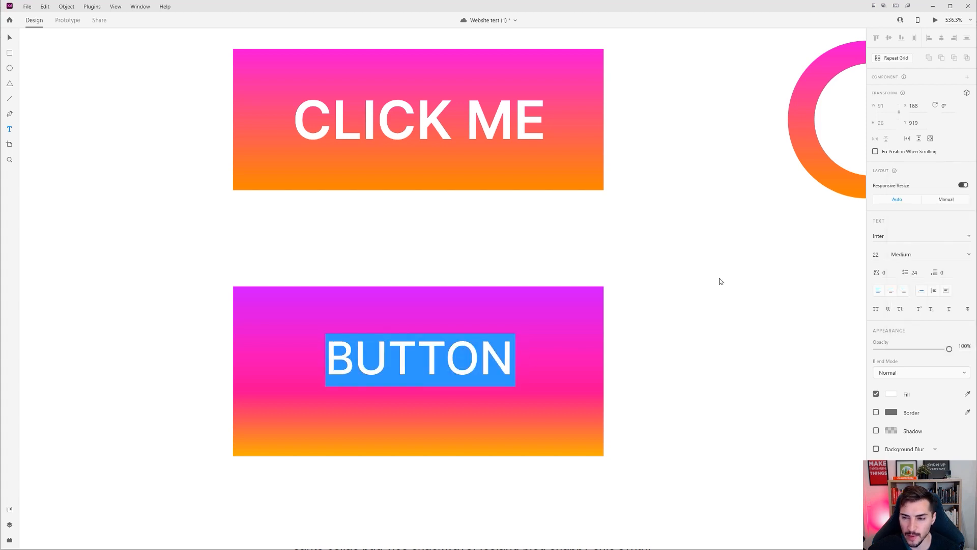
left_click(964, 256)
scroll(932, 308, "down", 1)
left_click(898, 334)
left_click(486, 352)
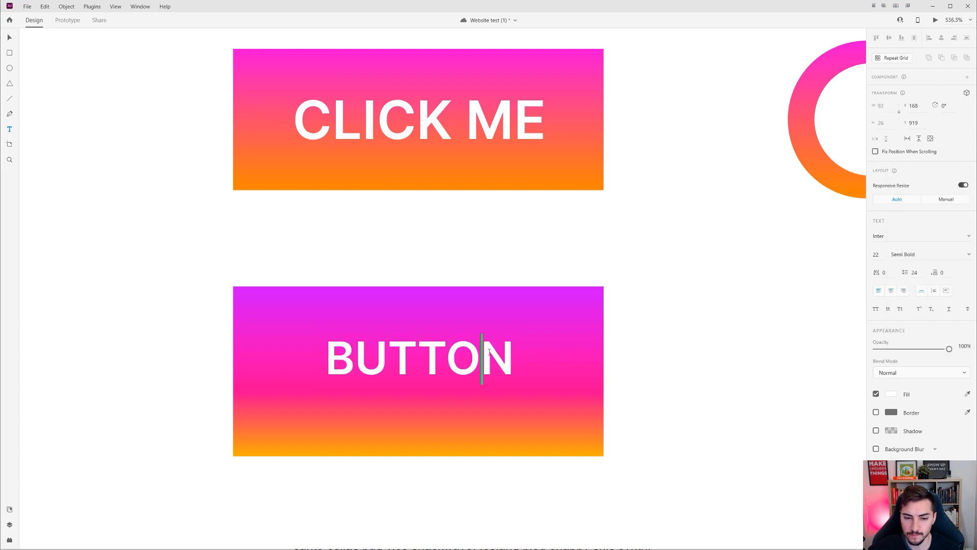
Step: Centre the BUTTON text horizontally and vertically on the gradient rectangle
key("Escape")
left_click_drag(431, 362, 418, 401)
key("ctrl+z")
left_click(660, 316)
scroll(626, 311, "down", 2)
left_click_drag(626, 311, 598, 257)
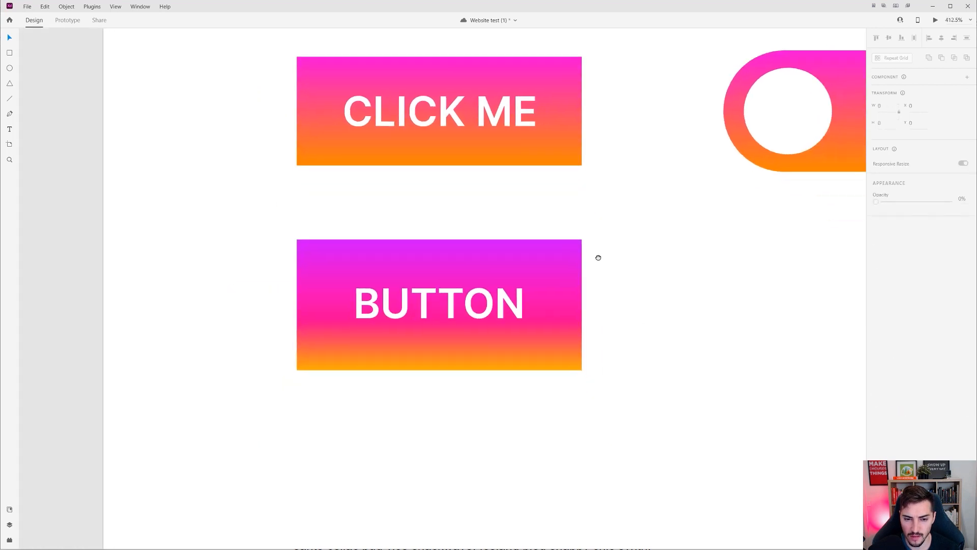
scroll(605, 229, "up", 1)
scroll(606, 229, "up", 1)
scroll(542, 188, "left", 1)
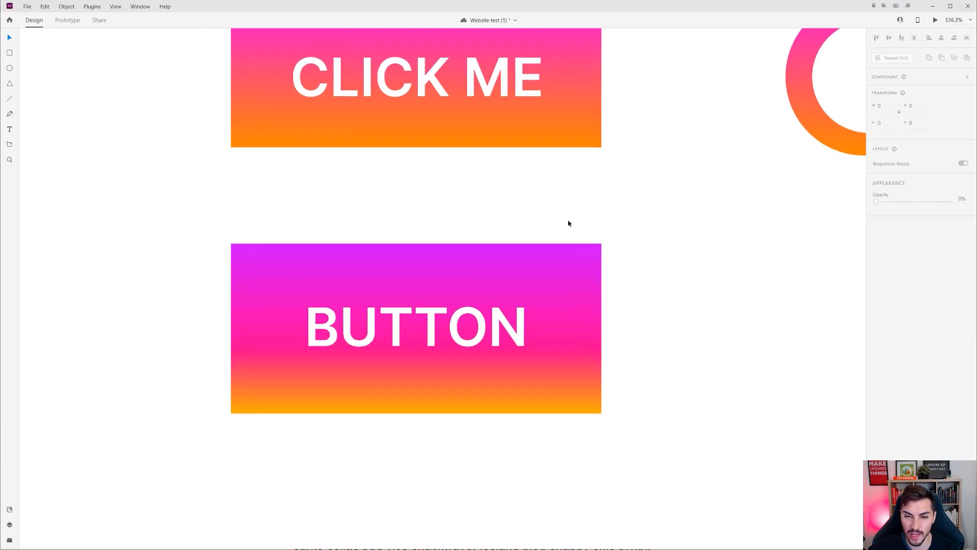
Step: Select the gradient rectangle together with its BUTTON text and group them
left_click(585, 246)
left_click_drag(664, 192, 247, 443)
left_click_drag(673, 220, 269, 459)
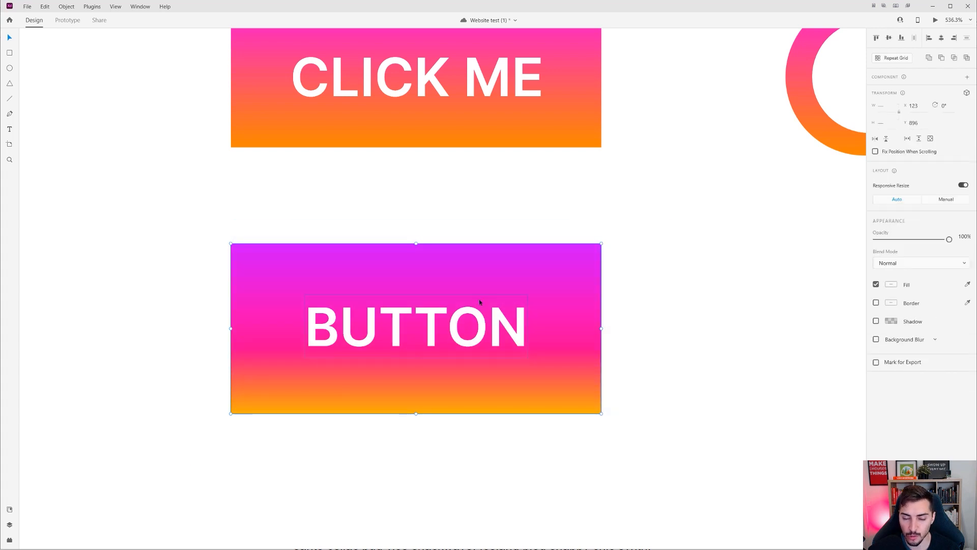
key("ctrl+g")
Step: Try moving the BUTTON group across the artboard twice, undoing each move
left_click(623, 232)
left_click_drag(484, 316, 710, 407)
key("ctrl+z")
left_click(615, 244)
left_click_drag(504, 308, 630, 371)
key("ctrl+z")
left_click(513, 240)
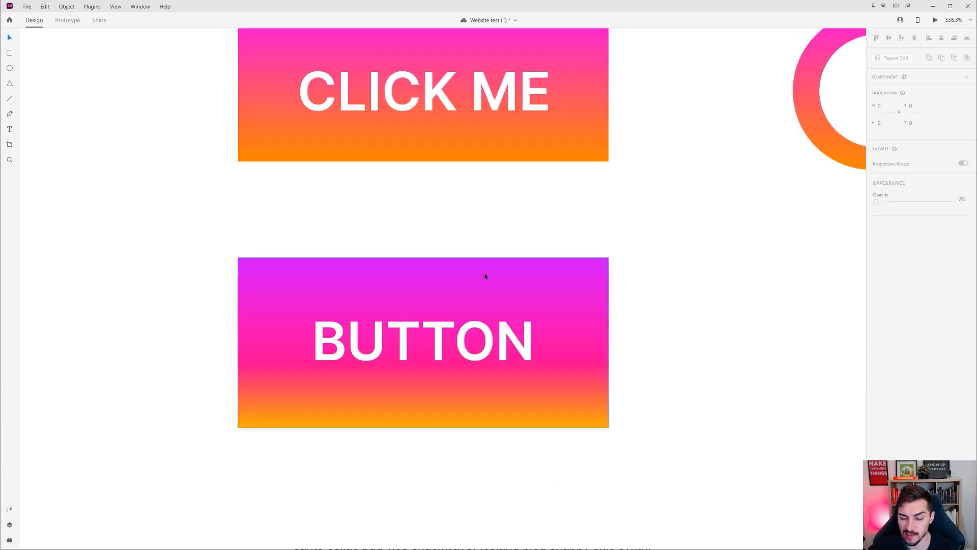
Step: Draw a rectangle about 166 by 86 px below the gradient toggle switch
scroll(484, 275, "down", 3)
scroll(443, 256, "right", 5)
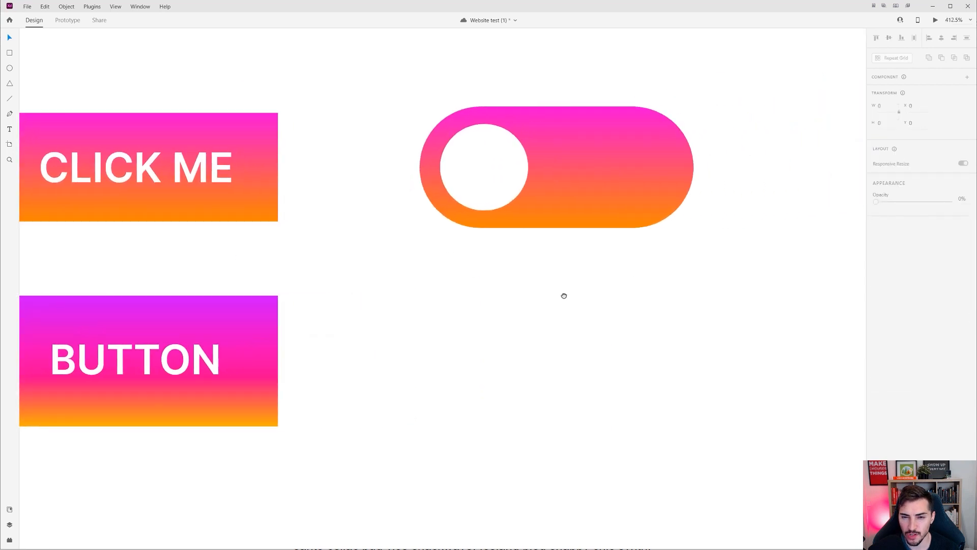
left_click_drag(750, 109, 407, 211)
left_click(654, 69)
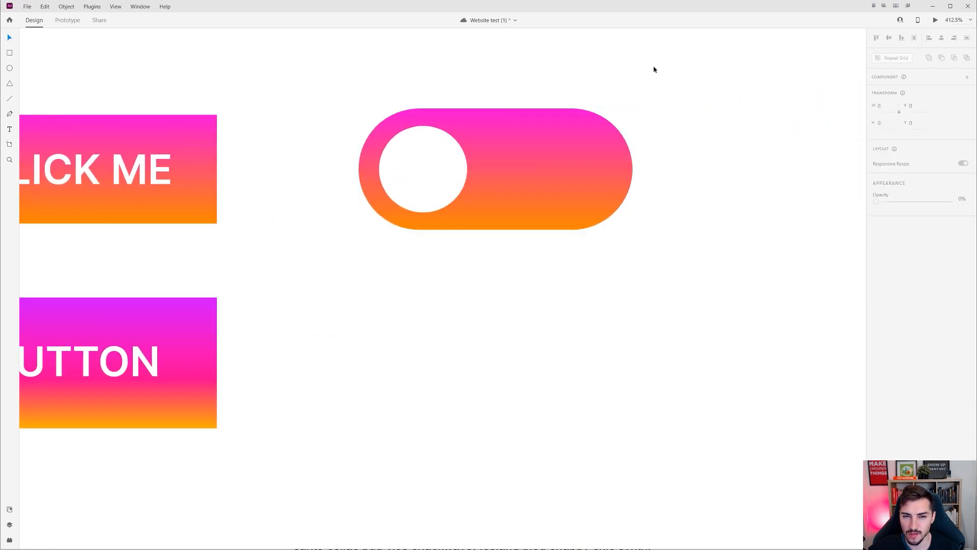
left_click_drag(474, 324, 468, 325)
key("r")
left_click_drag(359, 294, 620, 429)
Step: Remove the new rectangle's border and fill it with the saved dark purple swatch
left_click(876, 321)
left_click(892, 303)
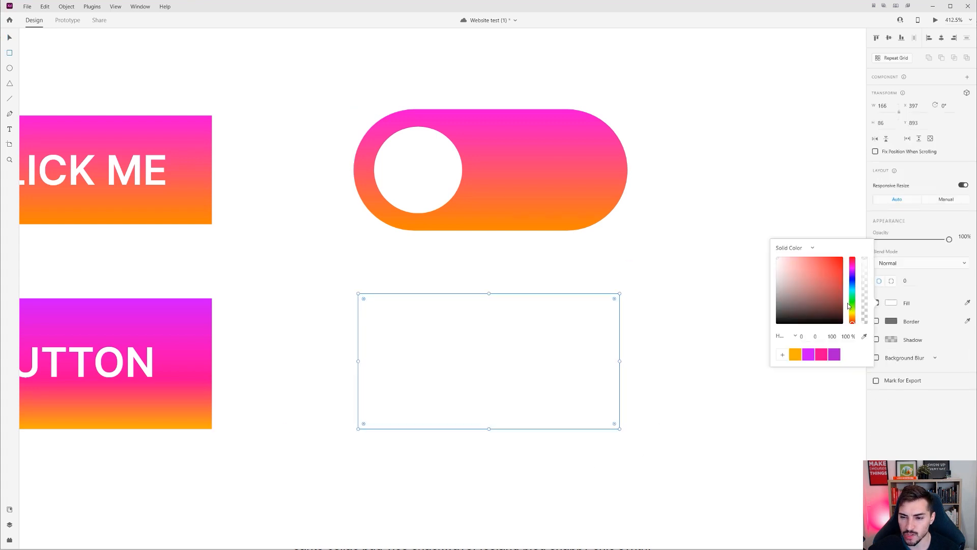
left_click(835, 356)
scroll(469, 356, "up", 3)
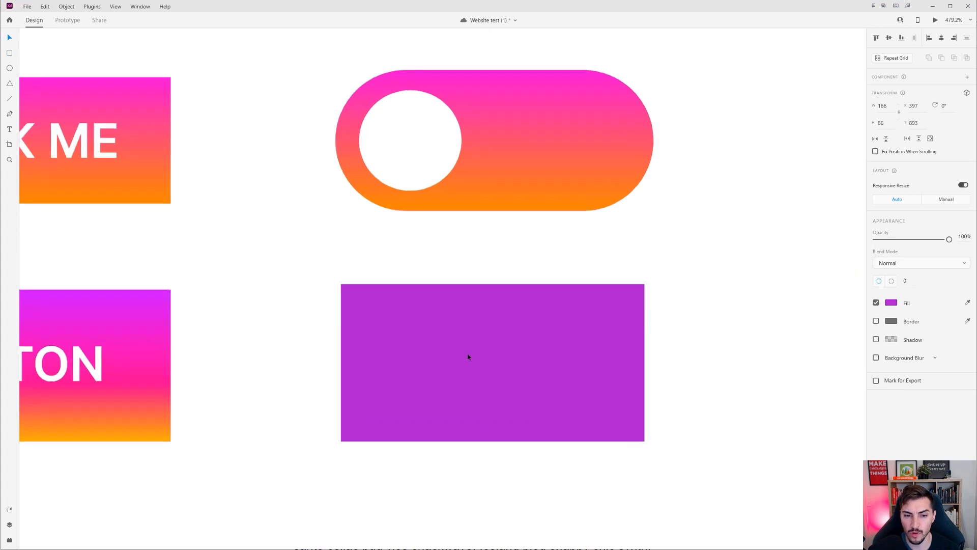
Step: Round all four corners of the purple rectangle to a radius of 43 to make a pill shape
left_click_drag(537, 351, 534, 351)
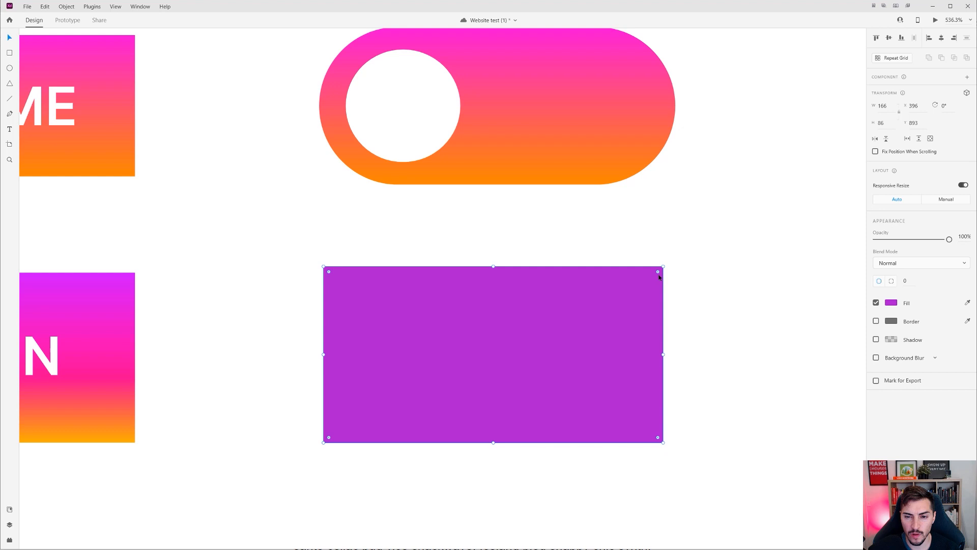
scroll(659, 273, "up", 2)
left_click_drag(661, 271, 418, 374)
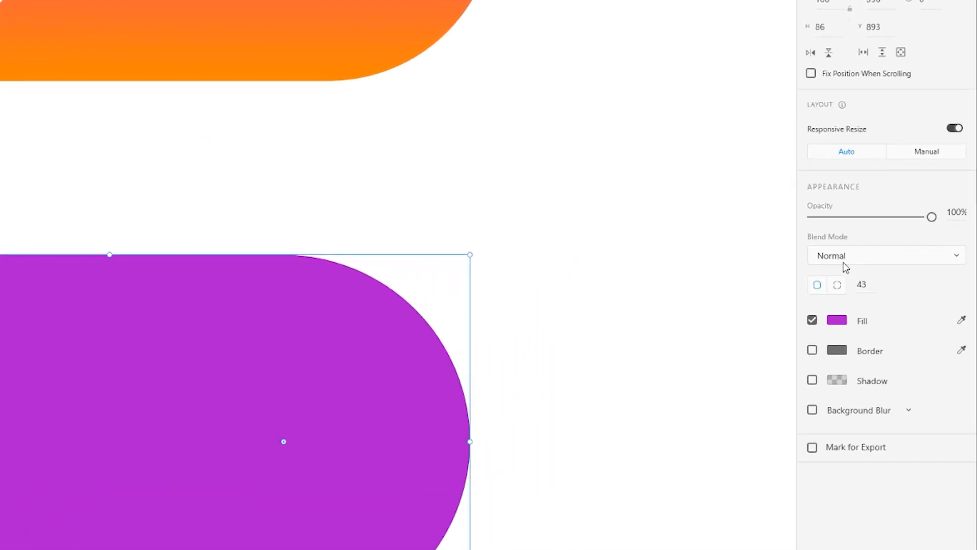
Step: Give the pill individual corner radii and set the top-left, top-right and bottom-right corners to 0
left_click(829, 287)
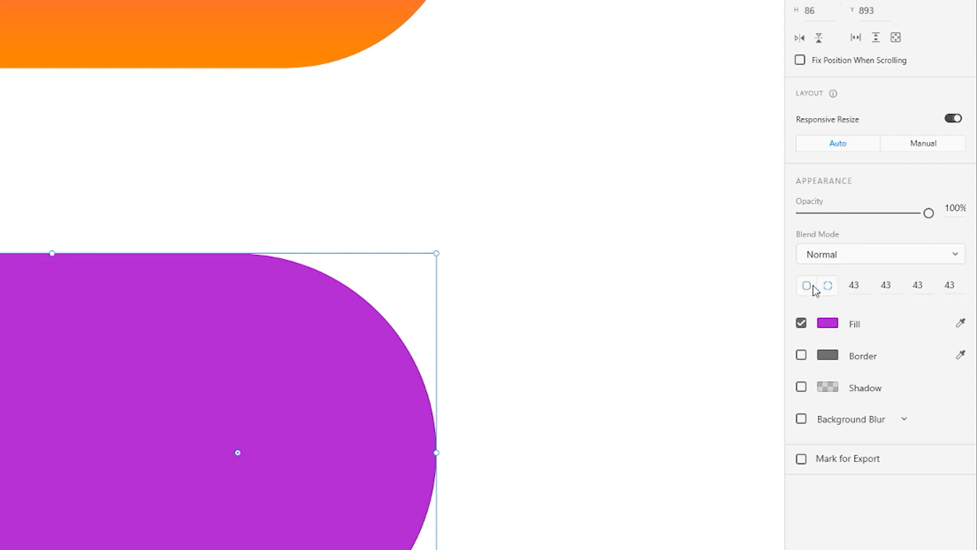
left_click(812, 286)
left_click(828, 286)
type("0")
key("Tab")
type("0")
scroll(342, 308, "down", 2)
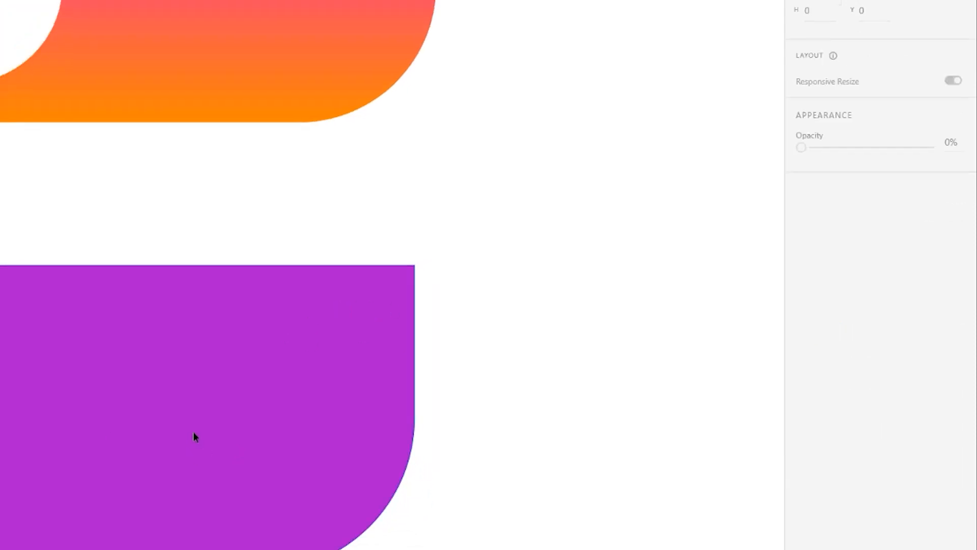
left_click(916, 284)
type("0")
key("Return")
scroll(19, 465, "up", 3)
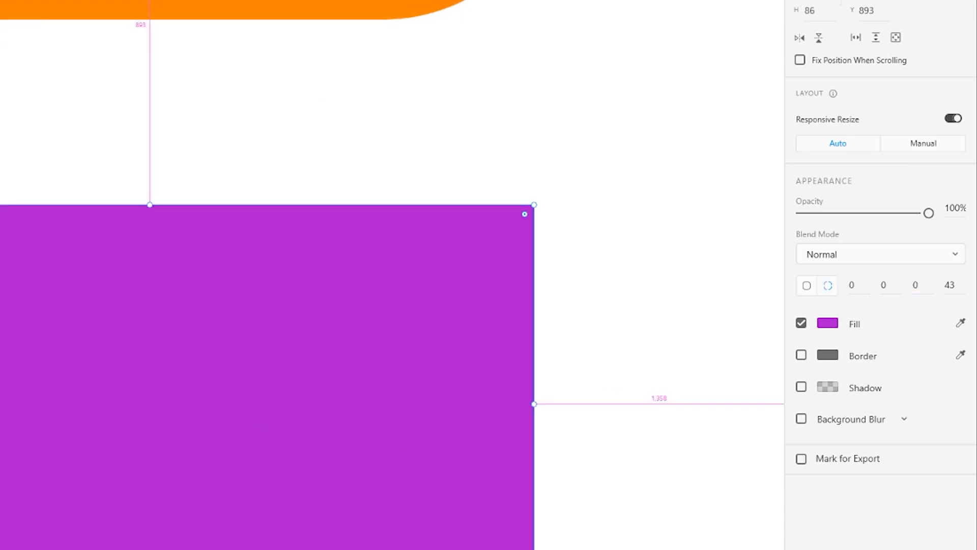
Step: Return the rectangle to one shared corner radius, try smaller radius values, and round it fully to 43
left_click(805, 286)
left_click(853, 285)
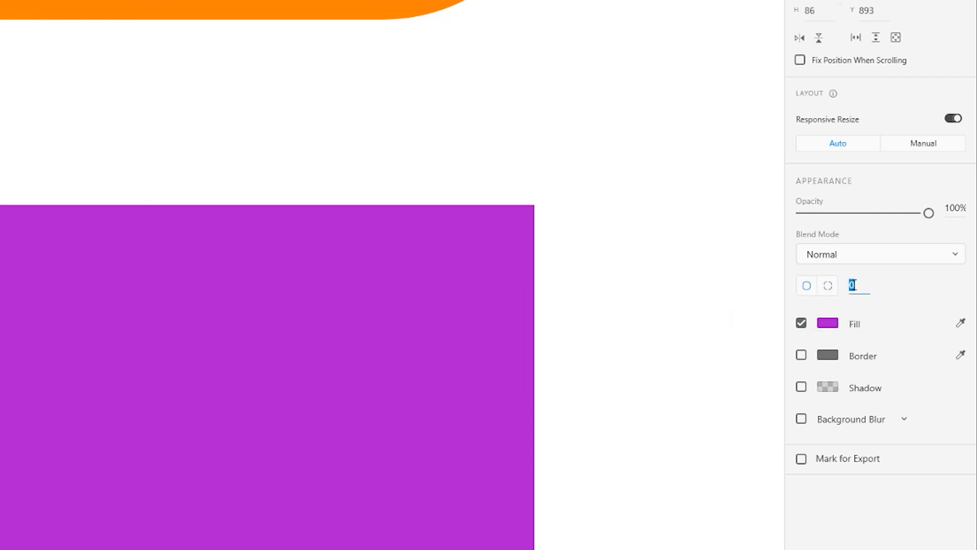
key("Return")
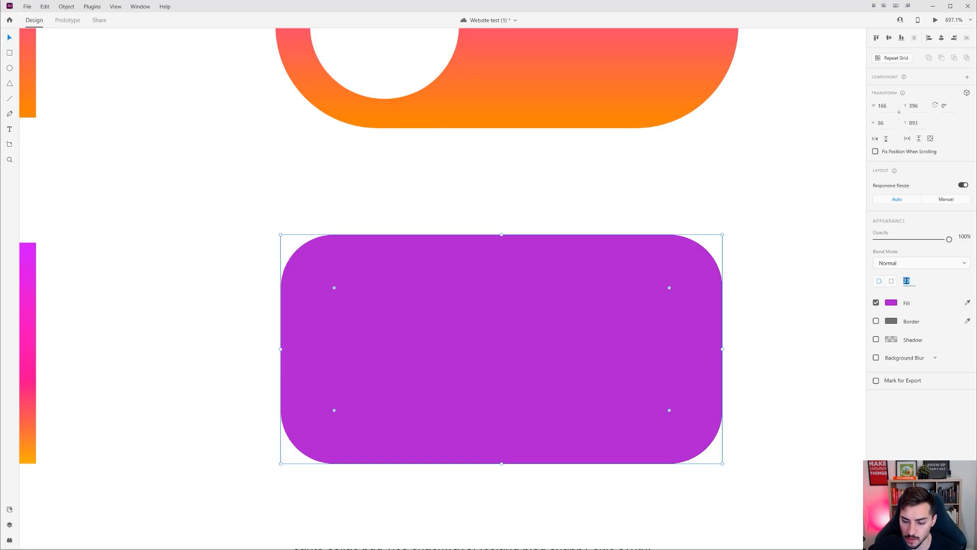
left_click(907, 281)
type("10")
key("Return")
left_click(906, 281)
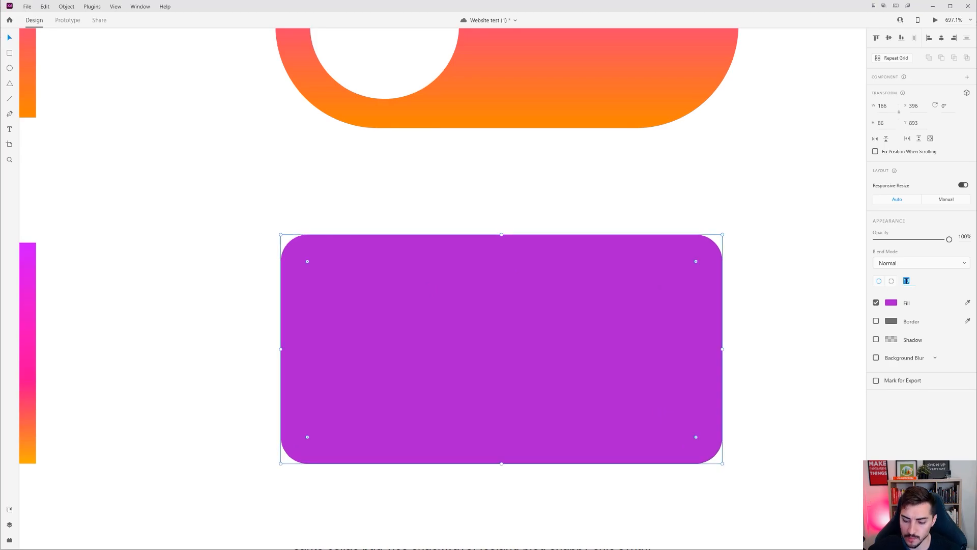
left_click_drag(696, 262, 395, 397)
Step: Draw a 64 px white circle in the pill's left end and centre it vertically at X 404, Y 904
scroll(434, 329, "down", 2)
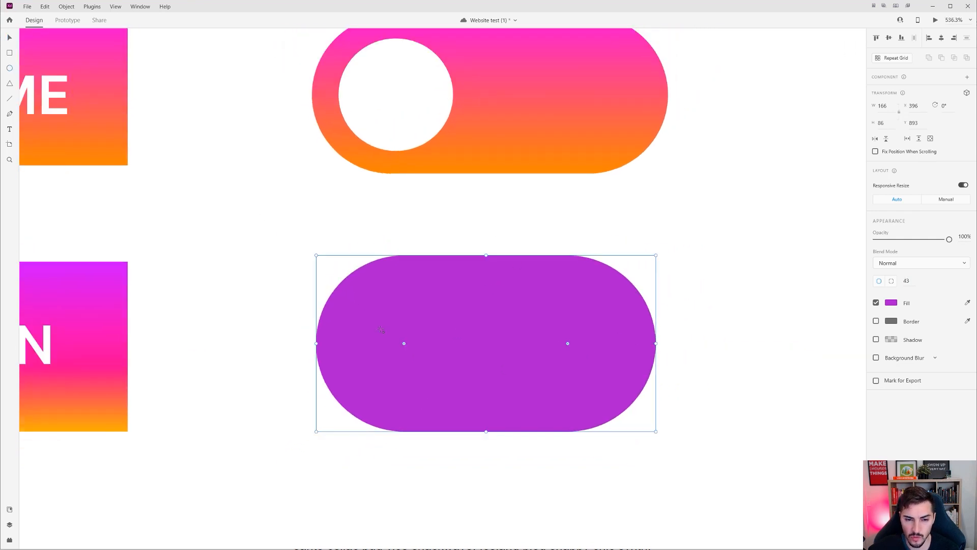
left_click_drag(398, 350, 478, 415)
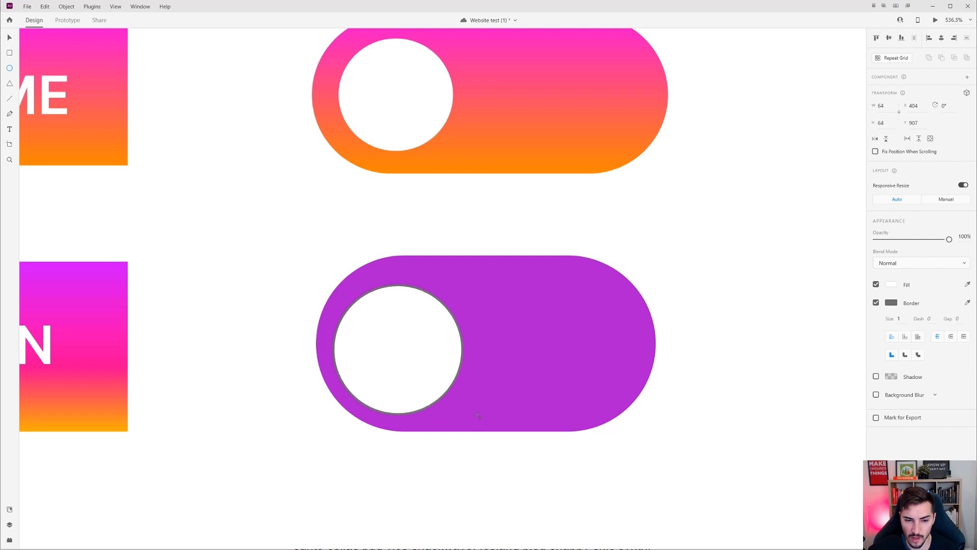
mouse_move(410, 375)
left_mouse_down()
mouse_move(411, 365)
mouse_move(441, 367)
mouse_move(402, 366)
left_mouse_up()
left_click(515, 246)
Step: Stretch the purple pill to the right to a width of 204
left_click(598, 320)
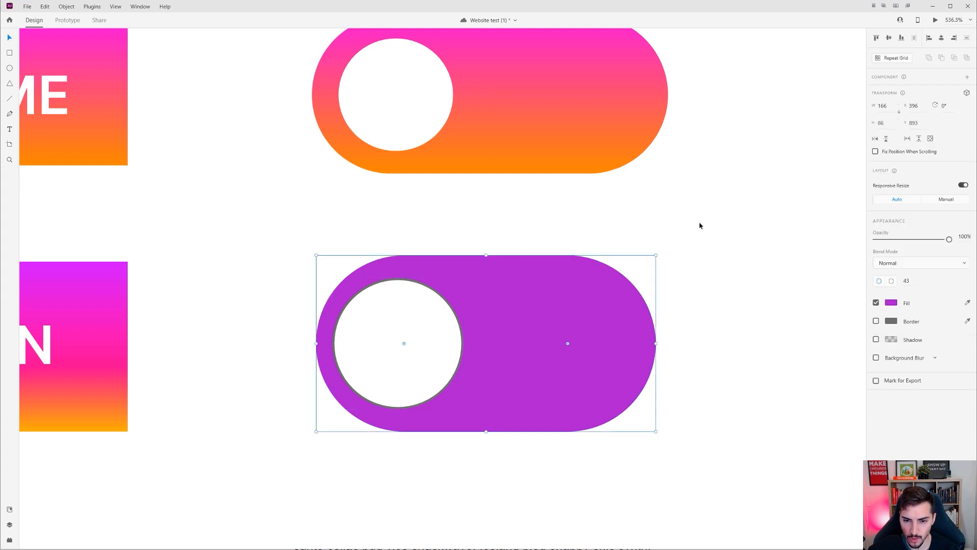
left_click_drag(656, 343, 733, 337)
left_click(692, 197)
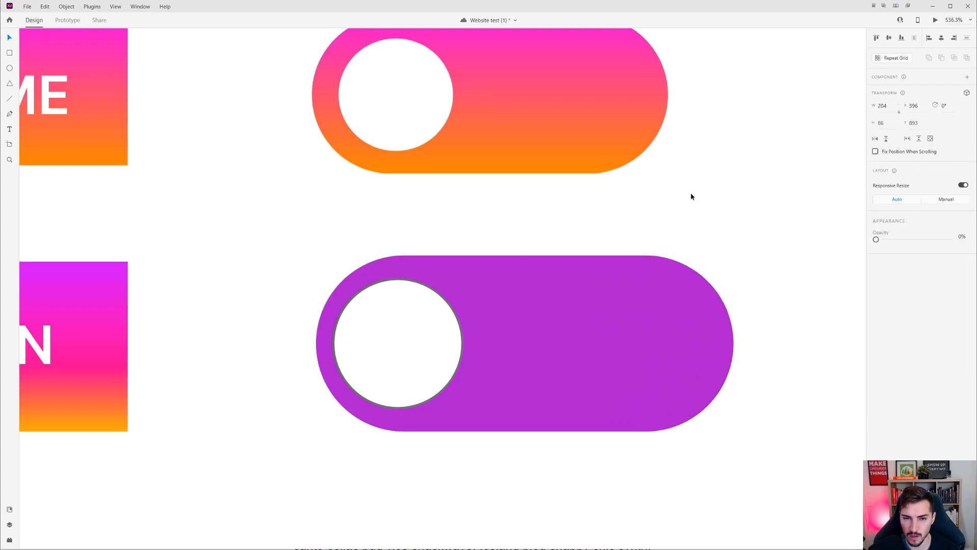
Step: Remove the border from the white circle on the purple pill
left_click_drag(679, 188, 660, 195)
left_click(448, 376)
left_click_drag(526, 236, 517, 230)
left_click(517, 230)
left_click(336, 336)
left_click(876, 303)
key("Escape")
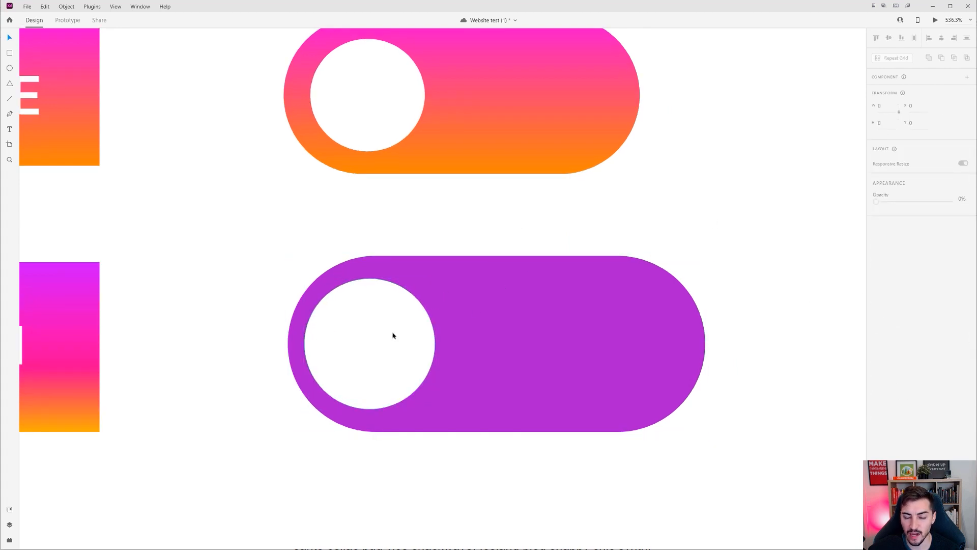
Step: Group the purple pill with its white circle and select the resulting group
scroll(585, 381, "up", 3)
left_click_drag(671, 177, 269, 369)
key("ctrl+g")
left_click(436, 190)
left_click(514, 283)
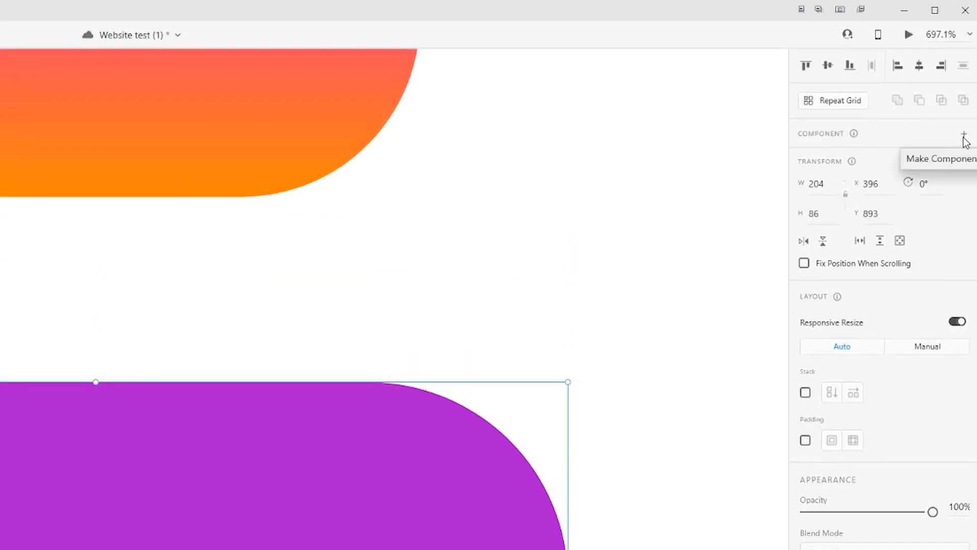
Step: Turn the toggle group into a component and add a Toggle State with its default name
left_click(964, 135)
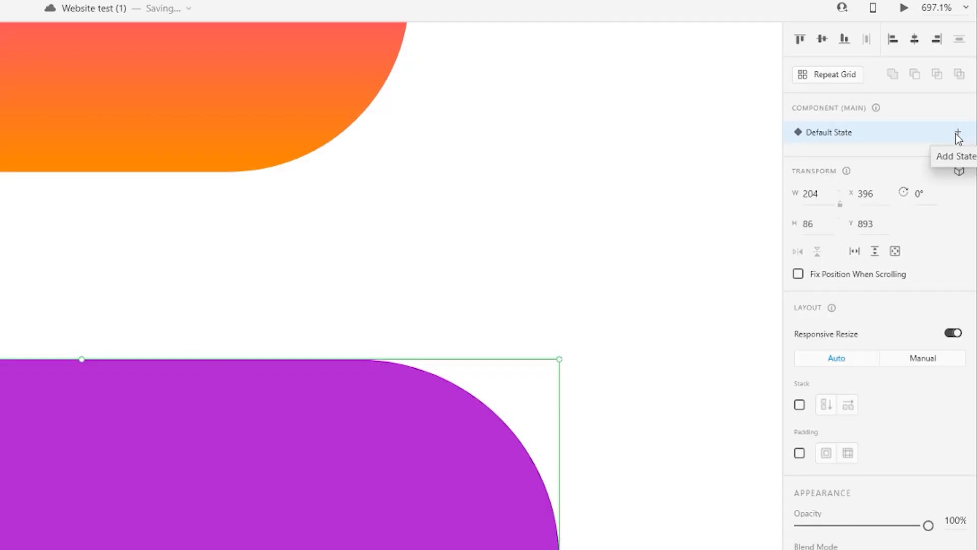
left_click(958, 136)
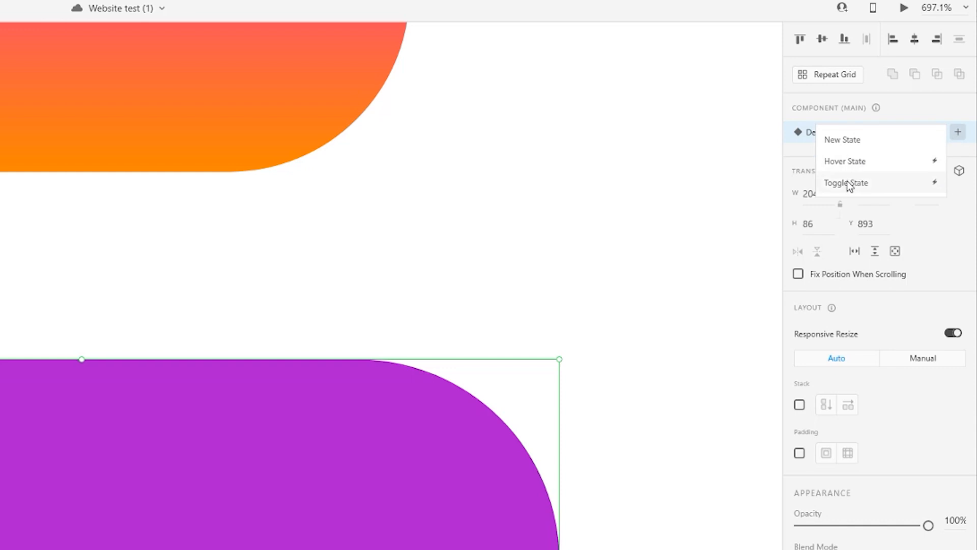
left_click(860, 183)
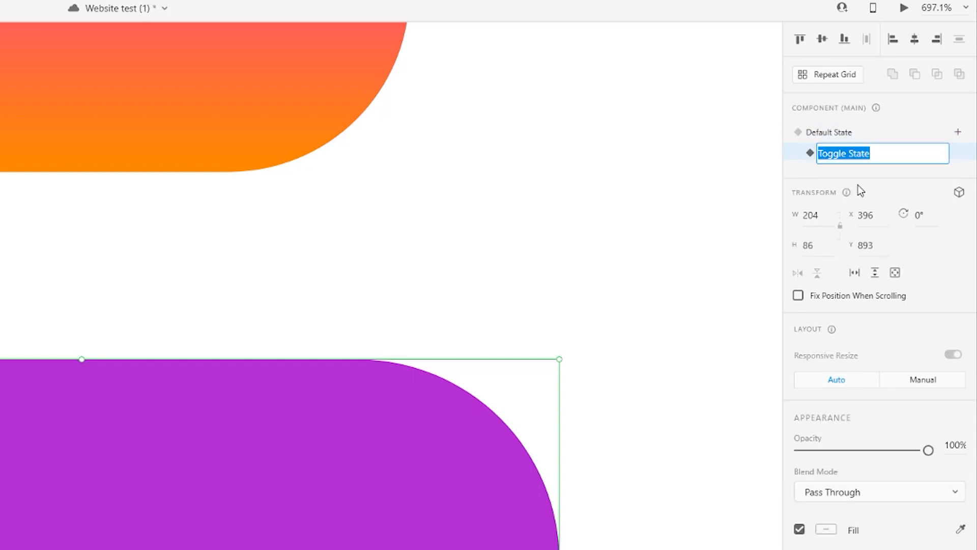
left_click(875, 159)
left_click(768, 178)
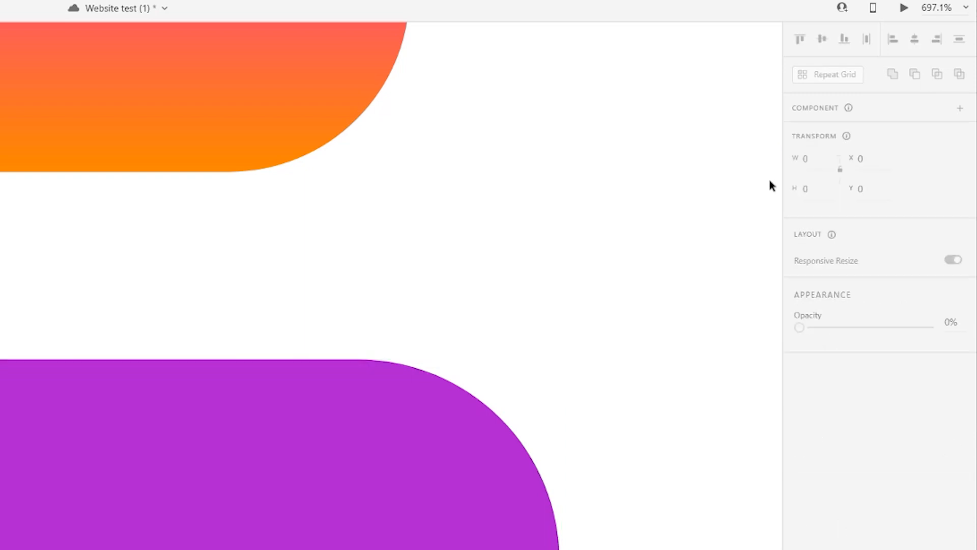
Step: Duplicate the toggle component to the right of the original at X 660, Y 893
left_click(274, 440)
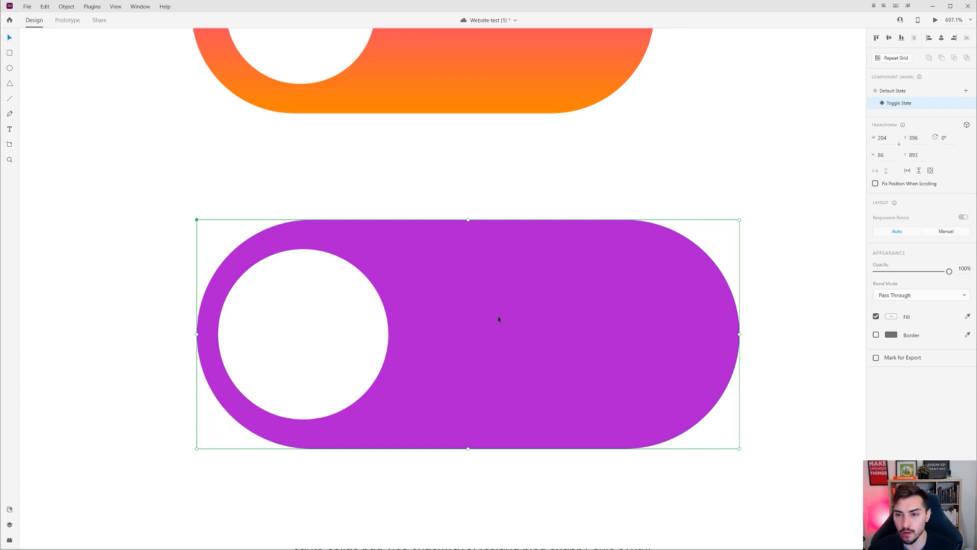
scroll(545, 299, "down", 2)
left_click_drag(547, 302, 356, 185)
scroll(356, 185, "down", 1)
left_click_drag(432, 190, 454, 254)
left_click_drag(397, 250, 806, 229)
left_click_drag(658, 143, 607, 170)
left_click(606, 170)
Step: Fill the pill inside the main component's Toggle State with the saved bright purple swatch
left_click(409, 214)
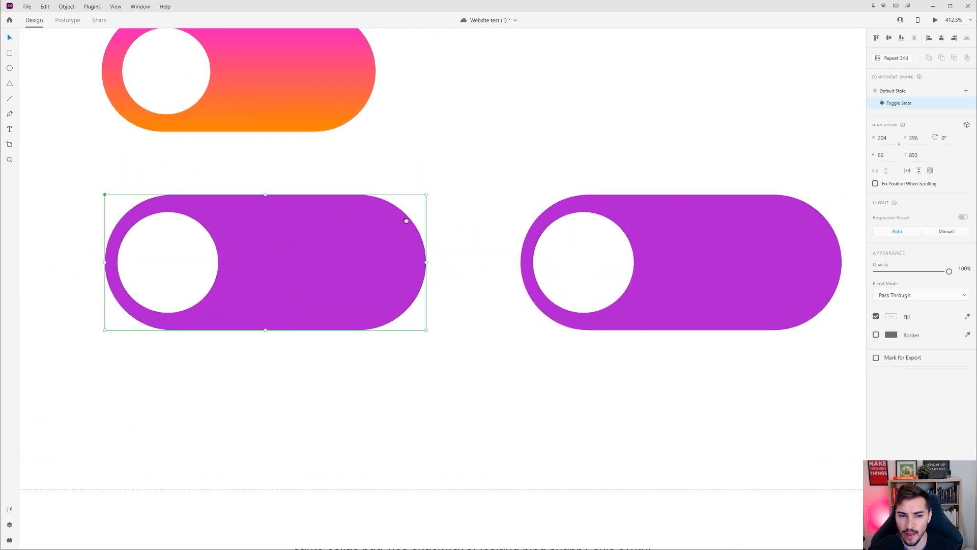
left_click_drag(349, 212, 522, 230)
double_click(521, 231)
left_click(891, 330)
left_click(808, 380)
Step: Try the saved orange swatch as the Toggle State pill's fill and undo that colour change
left_click(796, 380)
left_click(709, 182)
scroll(710, 182, "right", 5)
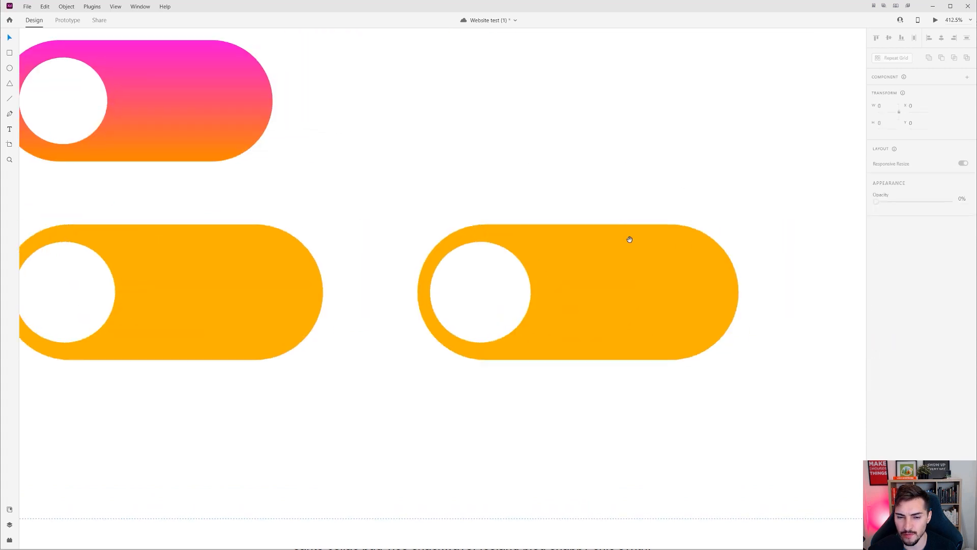
scroll(626, 224, "up", 3)
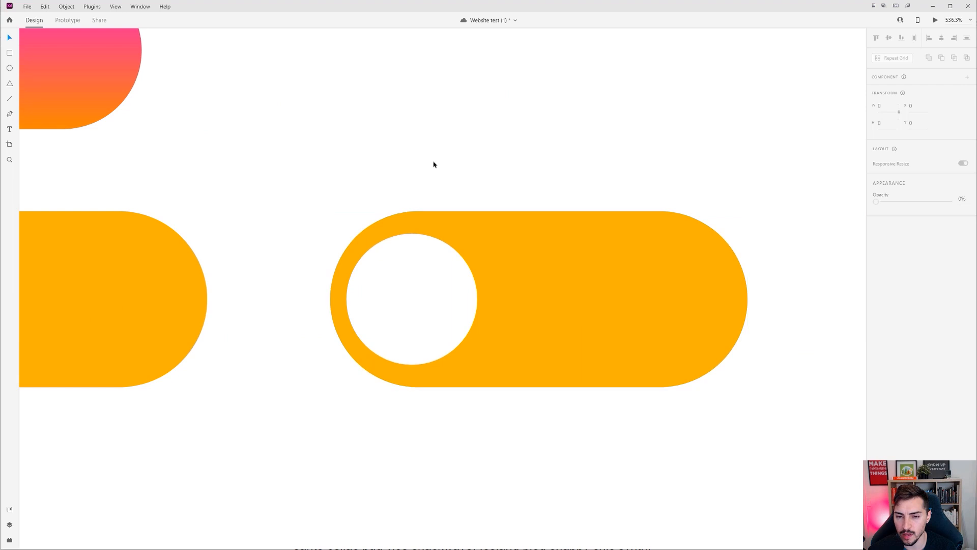
left_click_drag(433, 164, 656, 157)
key("ctrl+z")
Step: Delete the duplicate toggle on the right, keeping the main component
left_click_drag(719, 131, 624, 395)
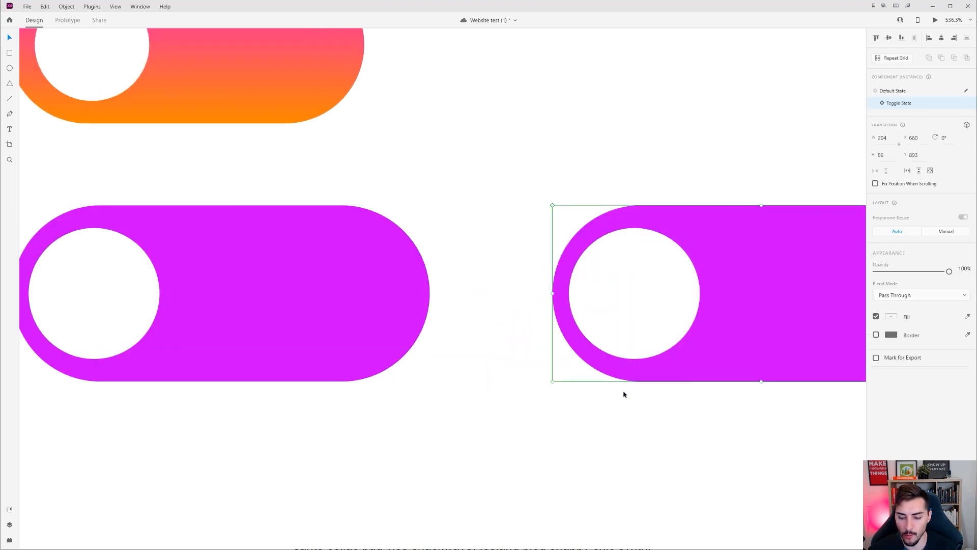
key("Delete")
scroll(691, 292, "left", 5)
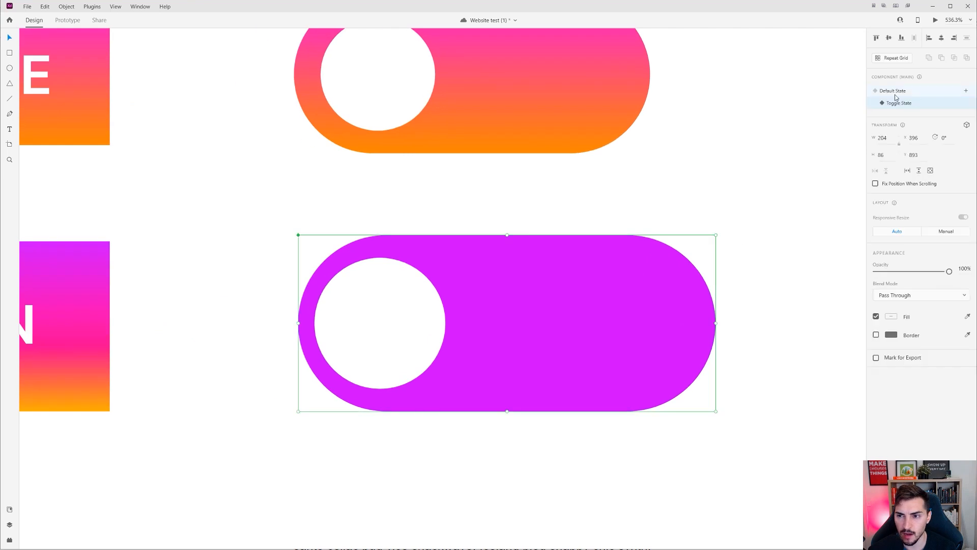
Step: Move the white circle in the component's Toggle State horizontally to the pill's right end, at X 526
scroll(681, 255, "up", 2)
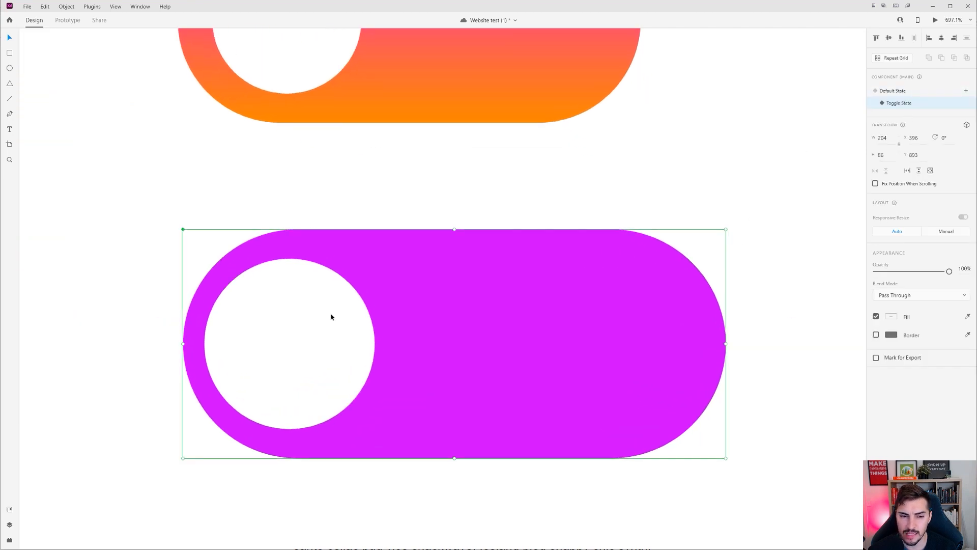
double_click(301, 336)
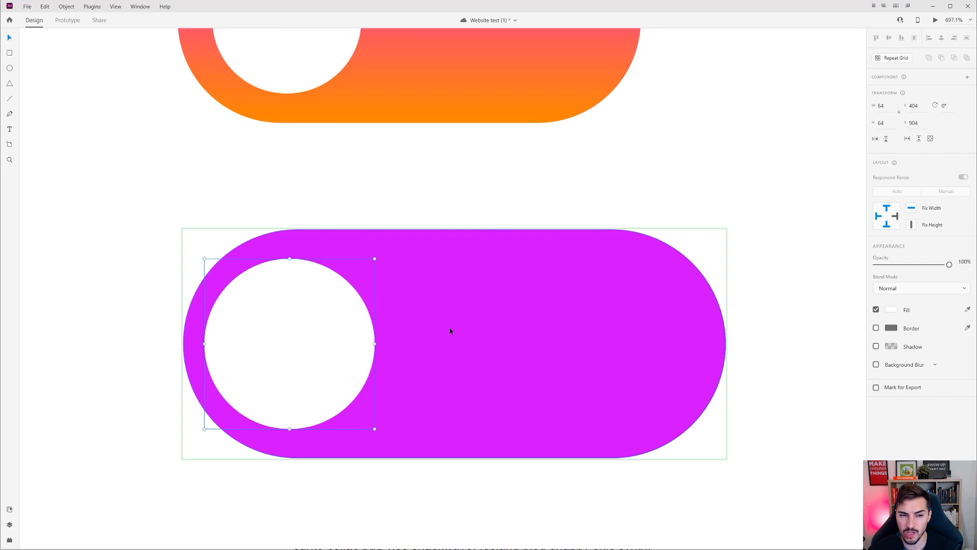
left_click_drag(312, 329, 639, 324)
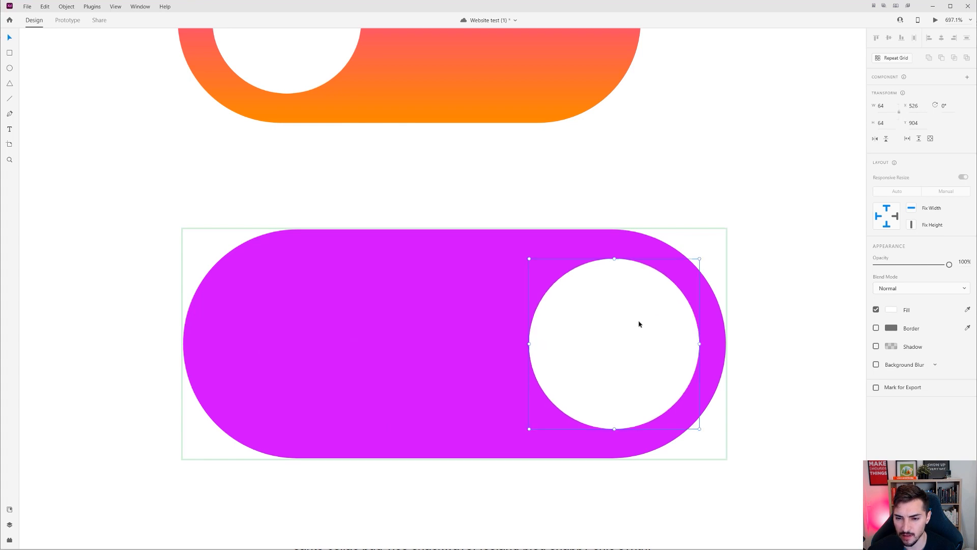
scroll(716, 347, "down", 3)
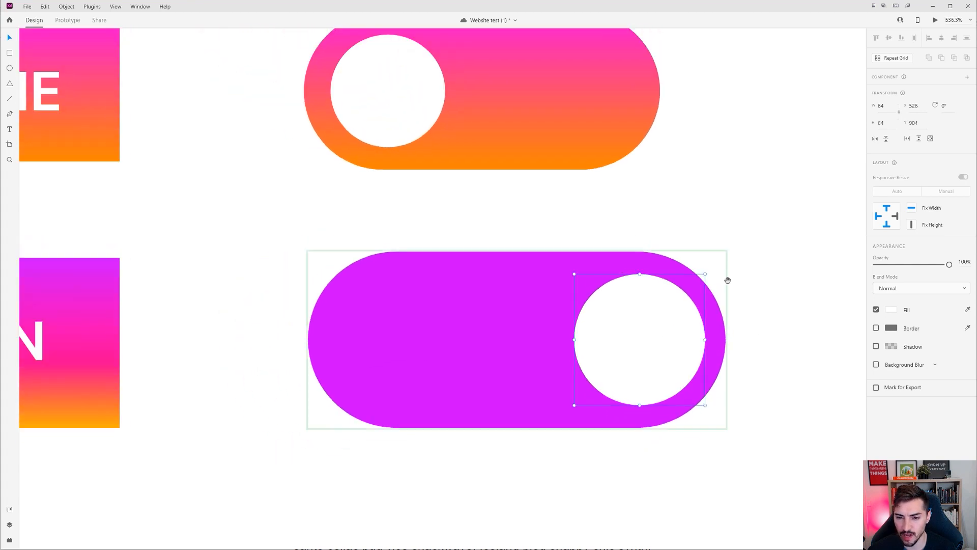
left_click(602, 218)
Step: Switch the toggle component back to its Default State and launch the desktop preview
left_click(478, 259)
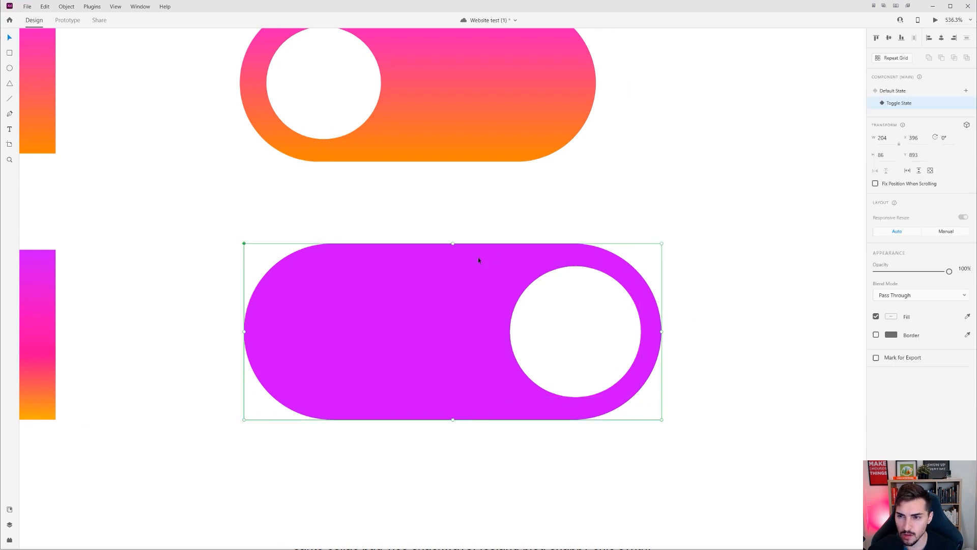
left_click(889, 90)
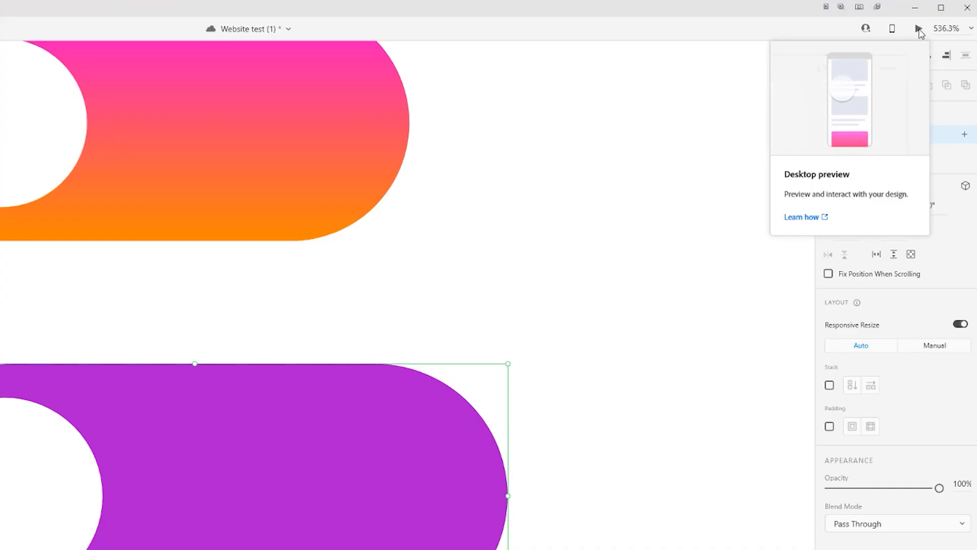
left_click(919, 30)
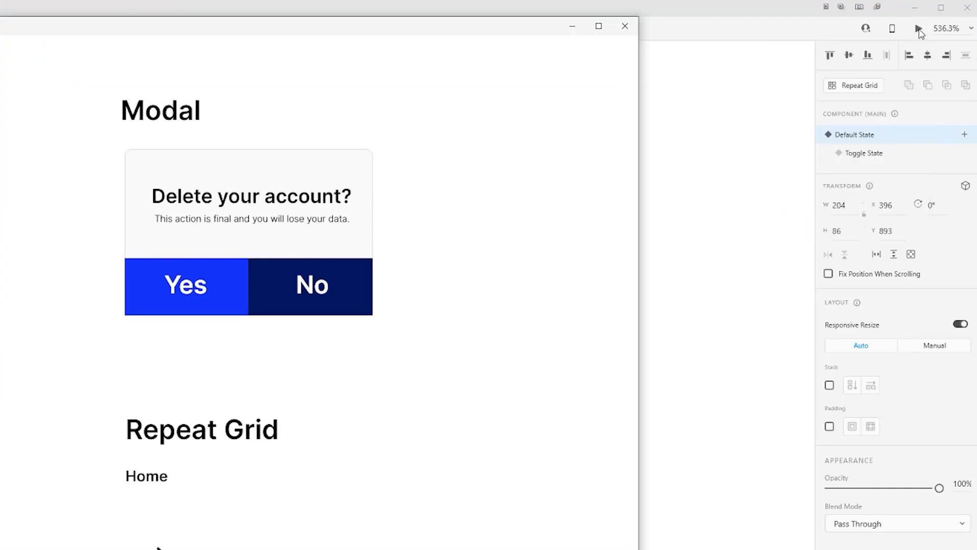
Step: Test the purple toggle switch in the preview by switching it on and off several times, and close the preview
scroll(113, 402, "down", 2)
left_click_drag(265, 22, 319, 30)
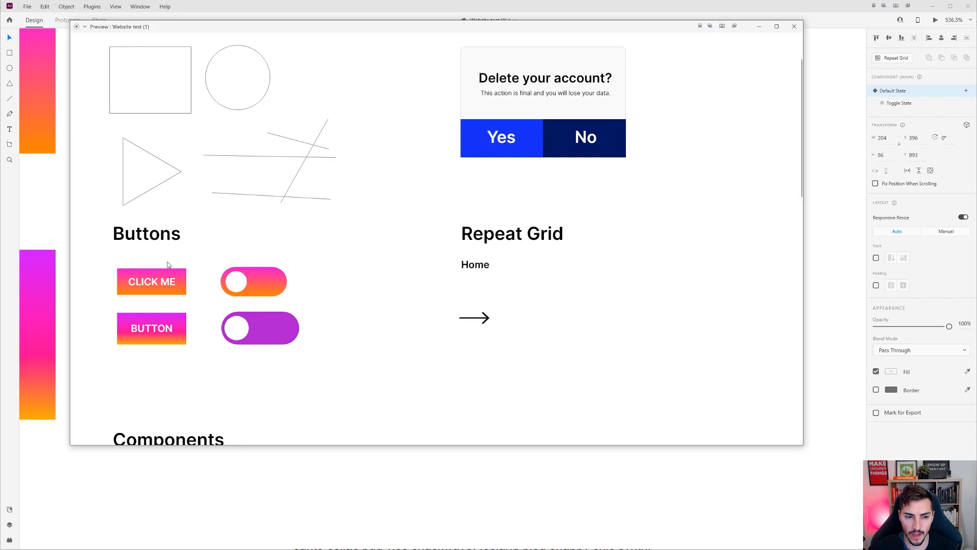
scroll(215, 300, "up", 2)
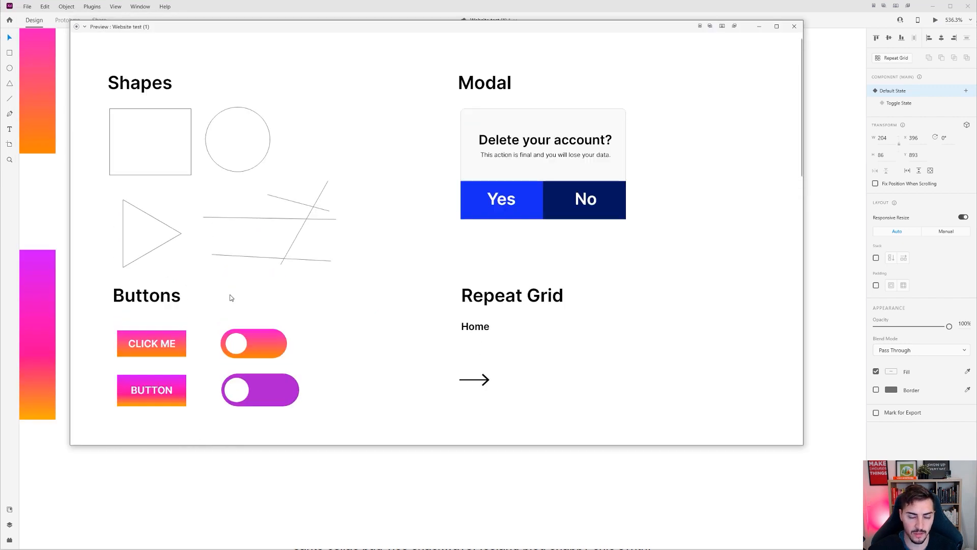
scroll(230, 298, "down", 2)
left_click(236, 330)
left_click(287, 329)
left_click(251, 334)
left_click(242, 331)
left_click(238, 330)
left_click(288, 328)
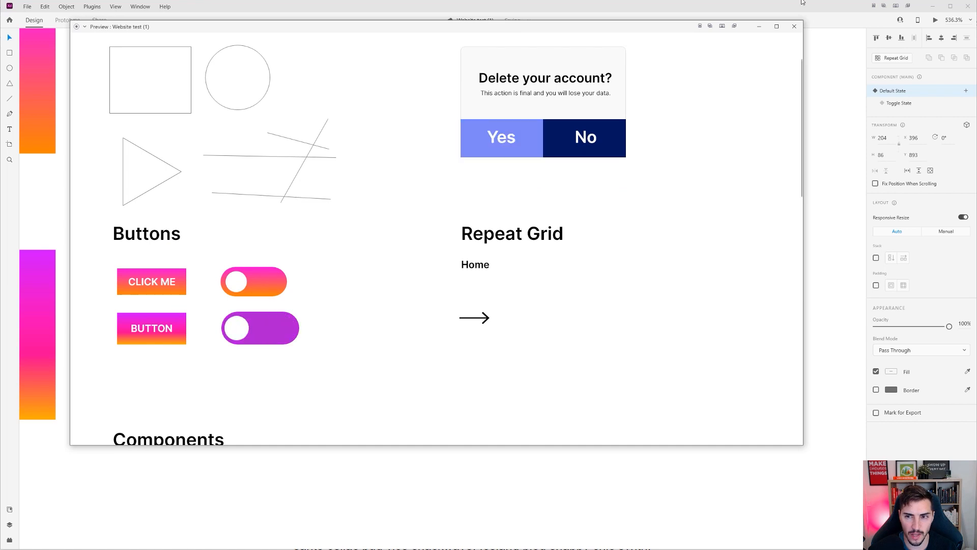
left_click(795, 27)
Step: Darken the pill's fill in the toggle component's Toggle State to HSB 289, 100, 50, and return to the Default State
left_click(892, 104)
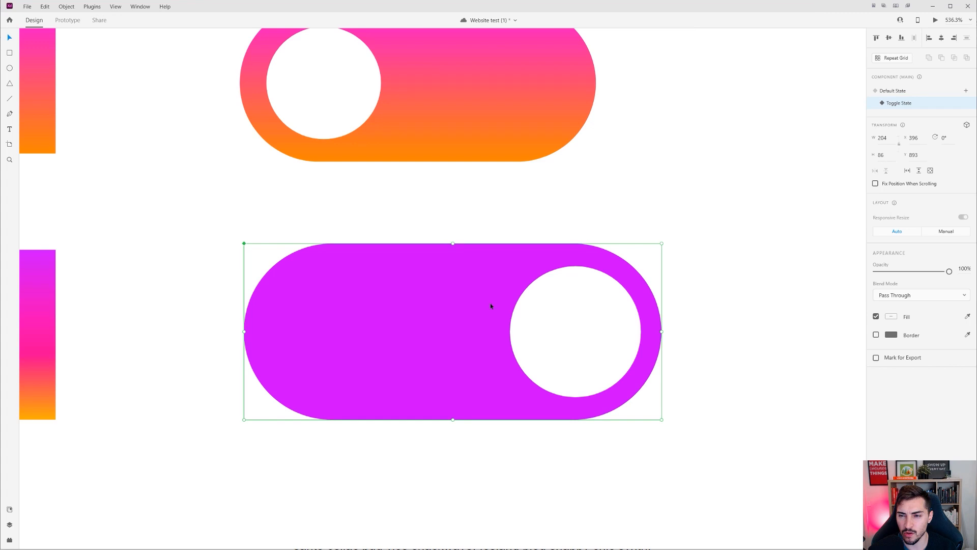
double_click(472, 259)
left_click(891, 328)
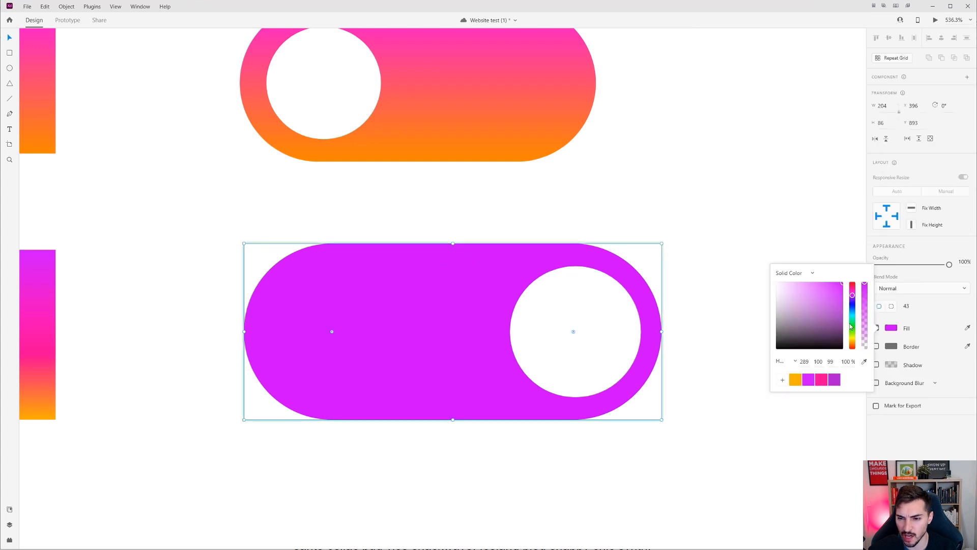
left_click_drag(844, 287, 847, 318)
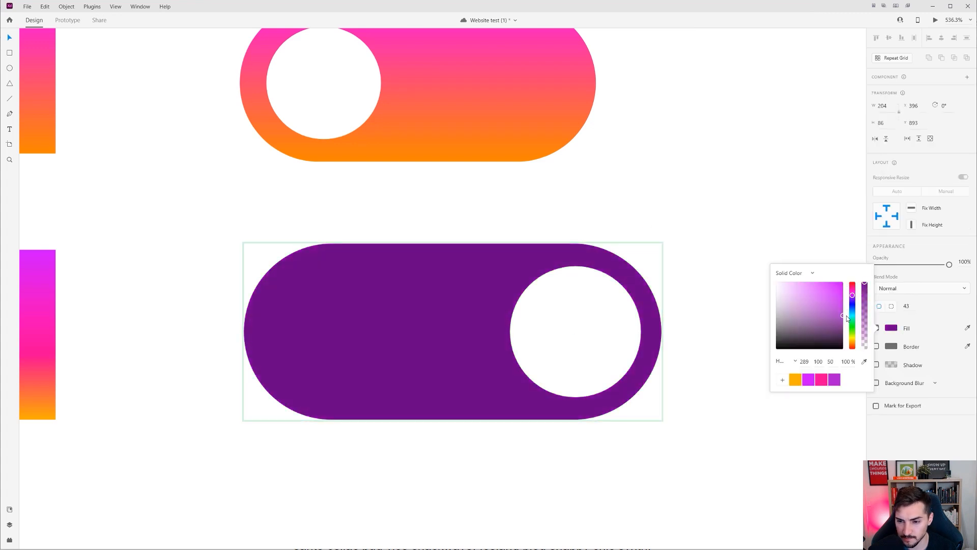
left_click(639, 258)
left_click(906, 90)
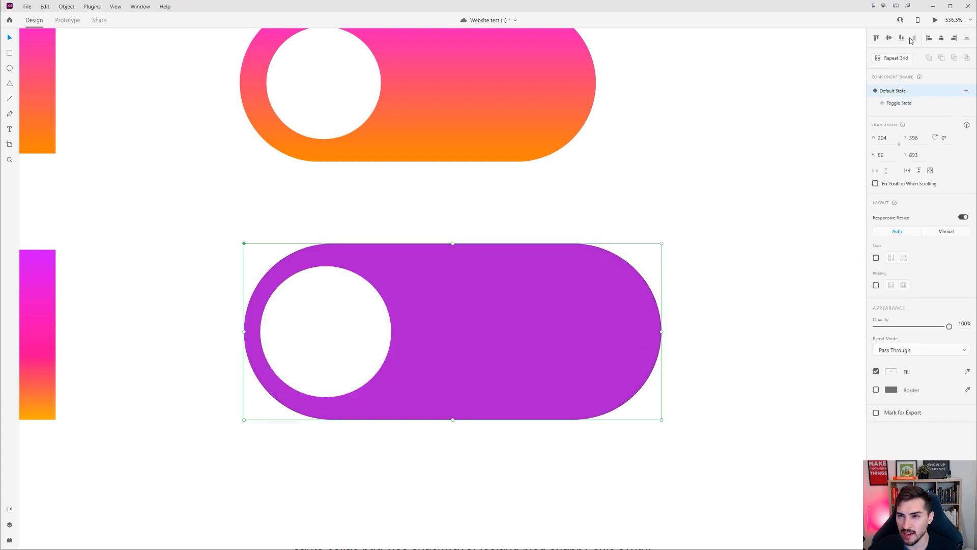
Step: Preview the design again, switch the recoloured purple toggle on and off, and close the preview
left_click(935, 19)
scroll(218, 351, "down", 5)
scroll(213, 350, "up", 4)
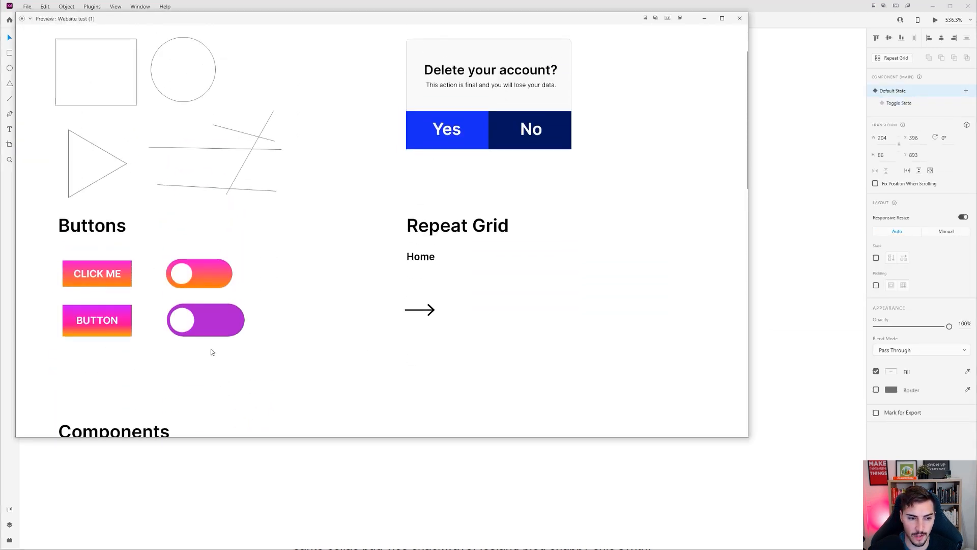
left_click(185, 324)
scroll(175, 345, "down", 2)
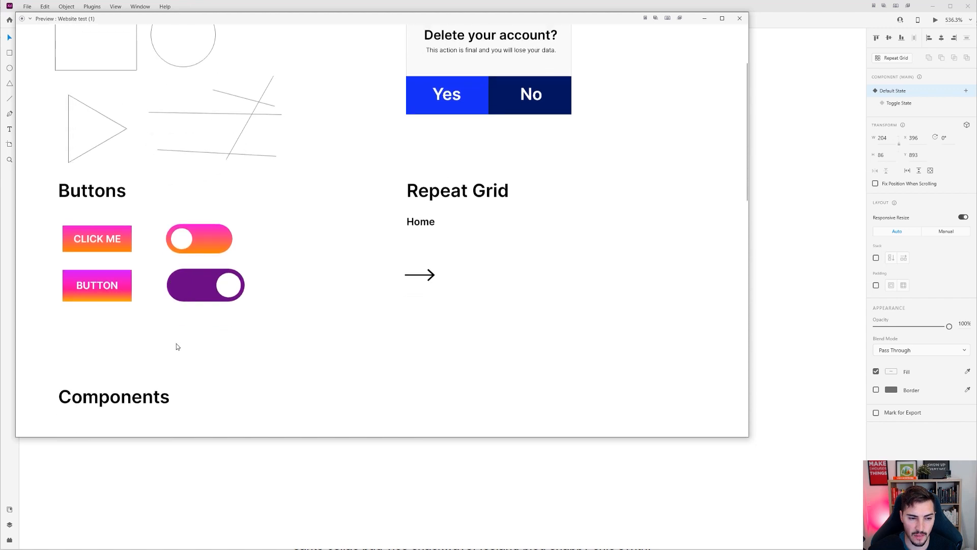
left_click_drag(377, 18, 485, 41)
left_click(336, 286)
left_click(302, 291)
left_click(303, 290)
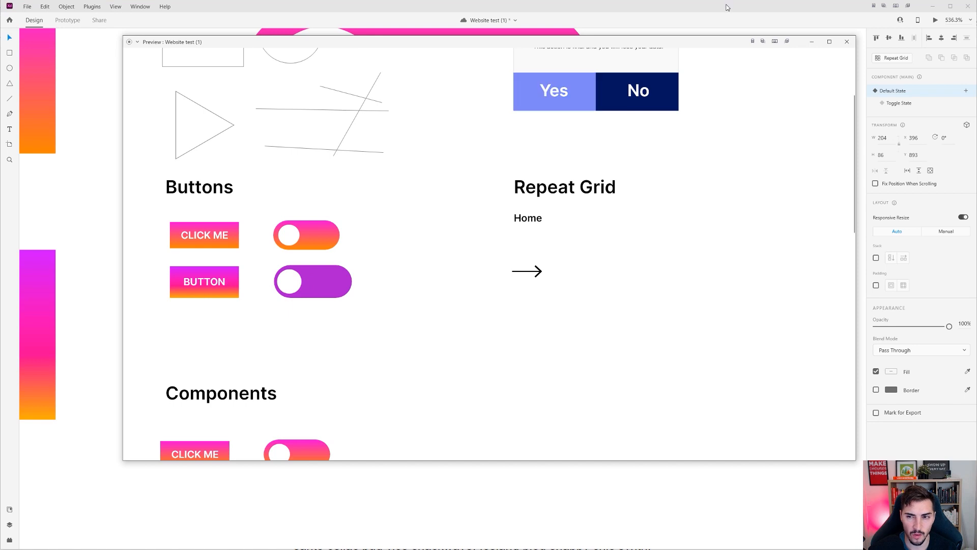
left_click(847, 42)
Step: Turn the gradient BUTTON next to the purple toggle into a component and add a Hover State to it
left_click(784, 203)
scroll(639, 271, "down", 2)
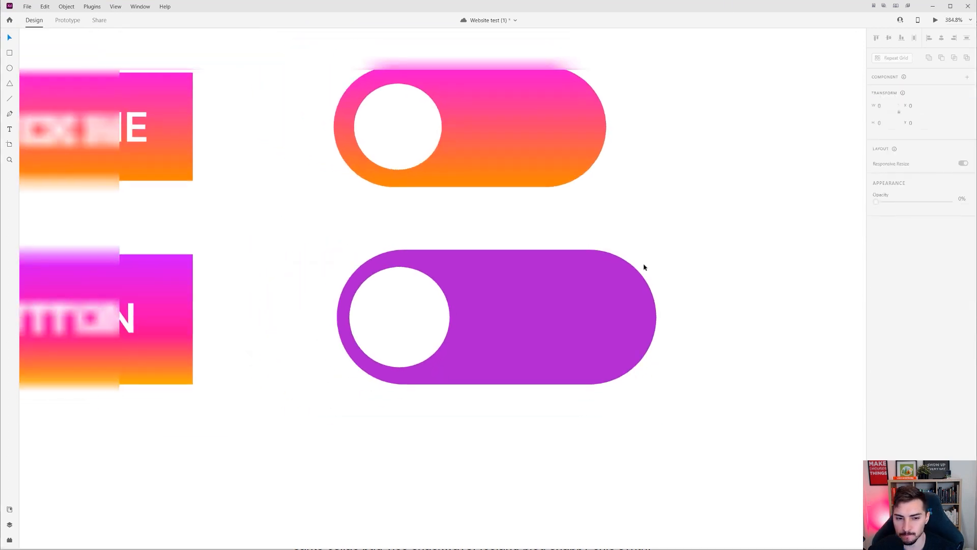
scroll(323, 216, "up", 2)
left_click(368, 217)
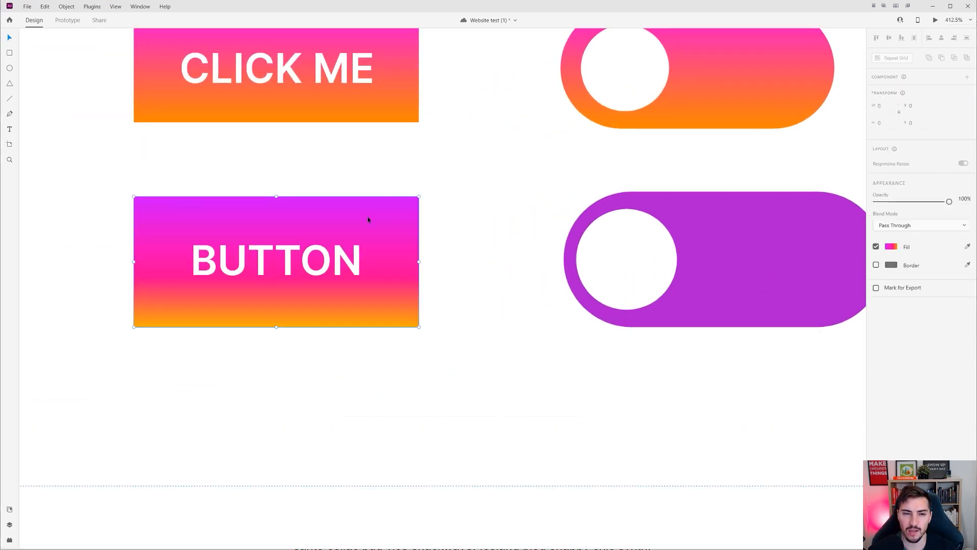
scroll(369, 227, "up", 3)
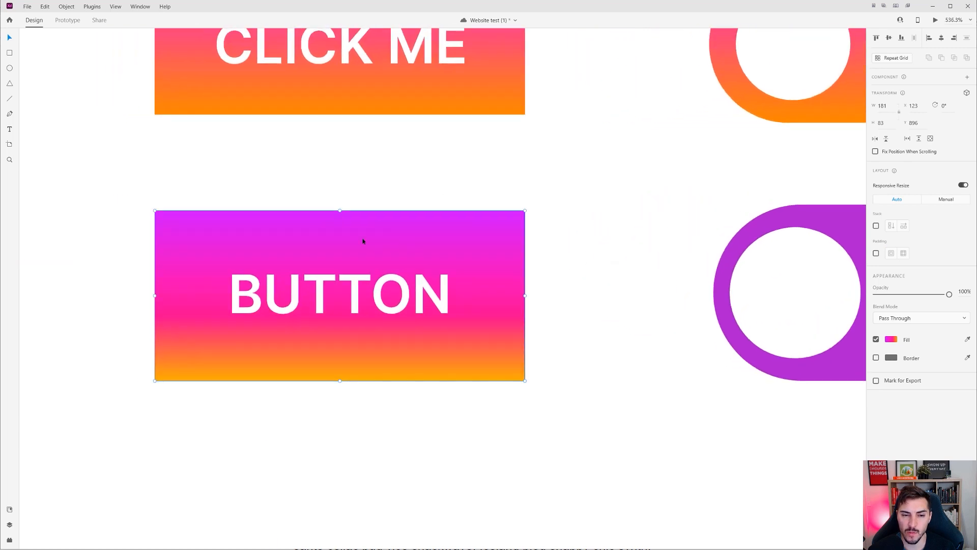
scroll(505, 240, "down", 1)
scroll(334, 253, "up", 1)
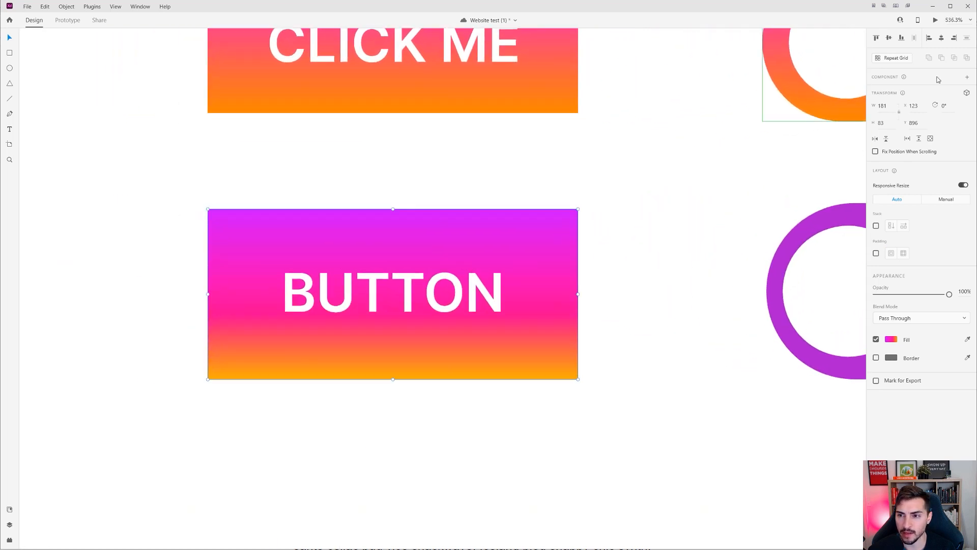
left_click(967, 78)
left_click(964, 91)
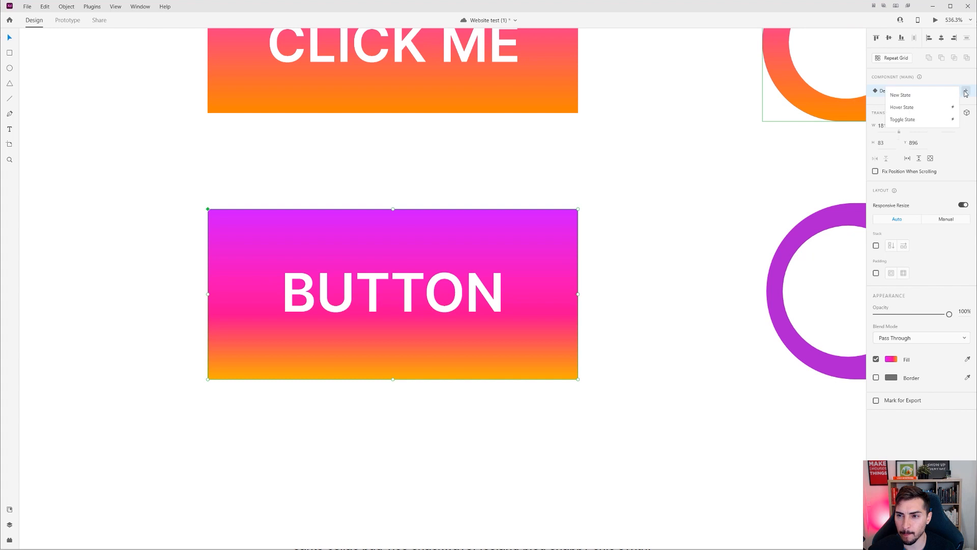
left_click(928, 108)
Step: Change the button component's Hover State fill from the linear gradient to a solid, very dark purple
left_click(892, 318)
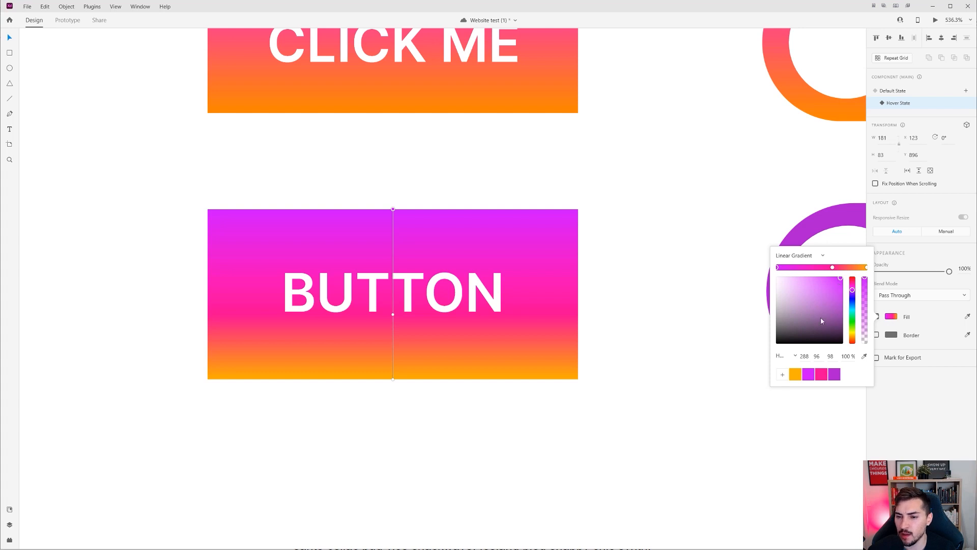
left_click_drag(839, 282, 845, 301)
key("ctrl+z")
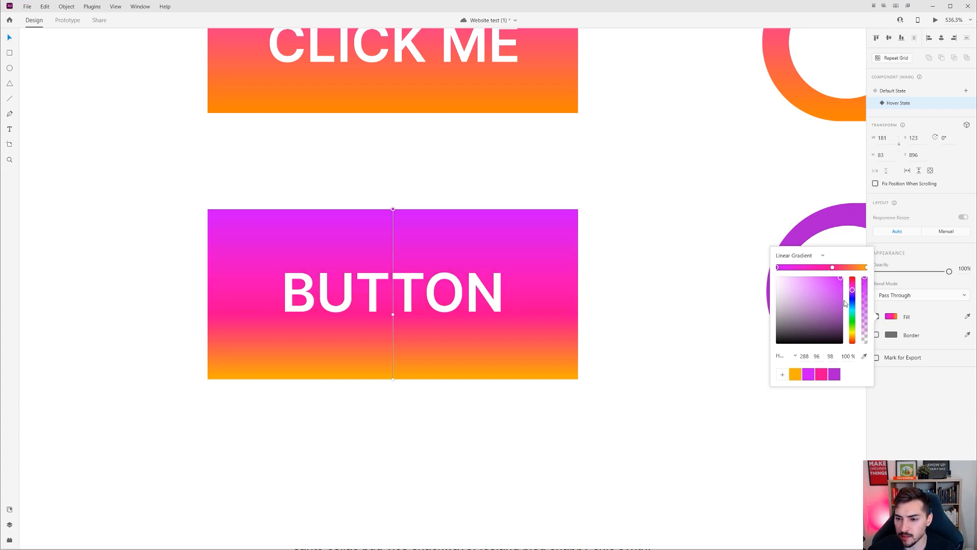
left_click(799, 255)
left_click(789, 241)
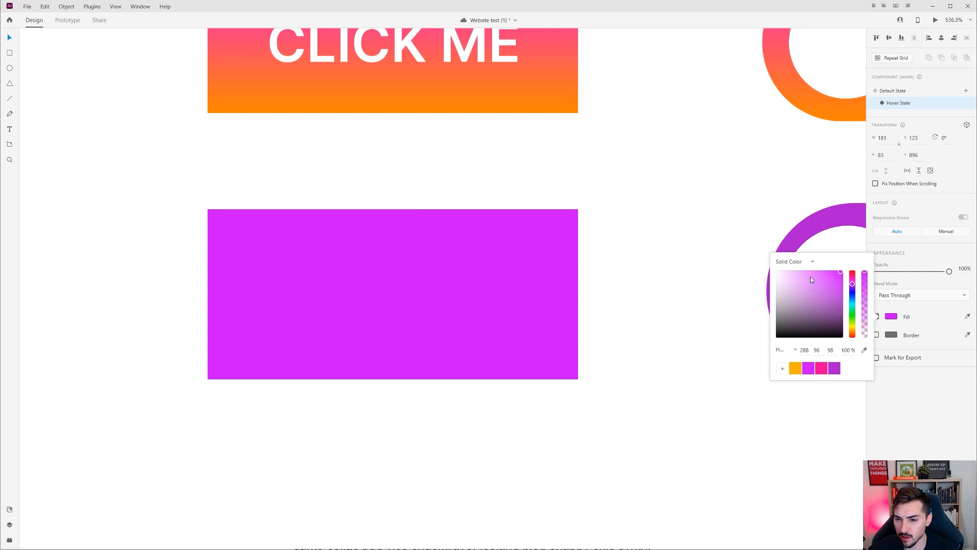
left_click(838, 324)
Step: Recolour the BUTTON label in the Hover State to a light colour that contrasts with the dark purple fill
double_click(385, 299)
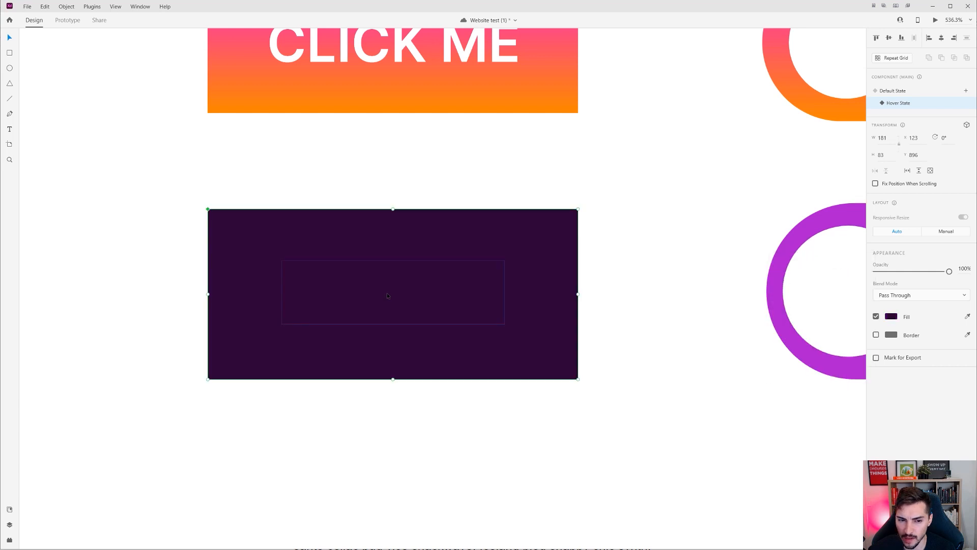
left_click(892, 419)
left_click_drag(794, 384, 765, 396)
left_click(736, 281)
Step: Switch the button component back to its Default State and launch the desktop preview
left_click(475, 231)
left_click(914, 93)
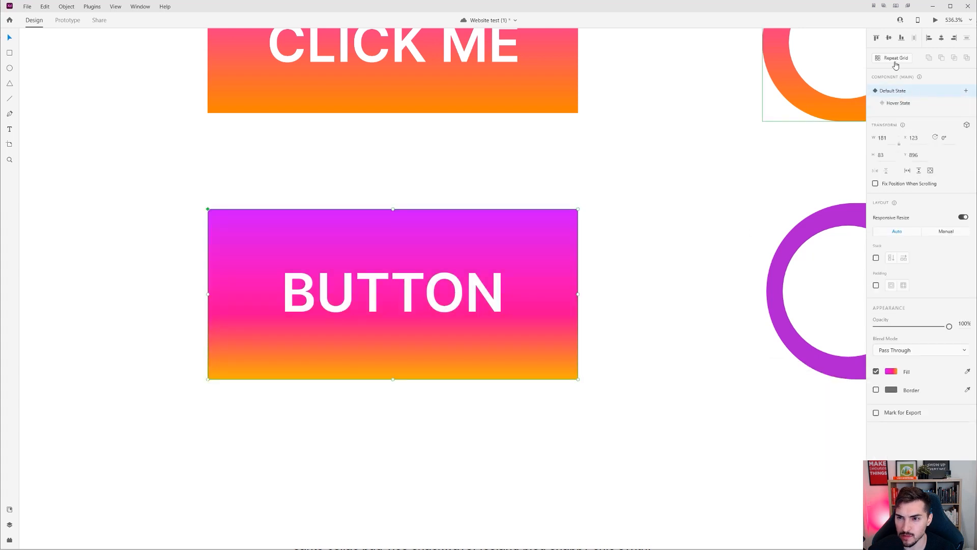
left_click(936, 21)
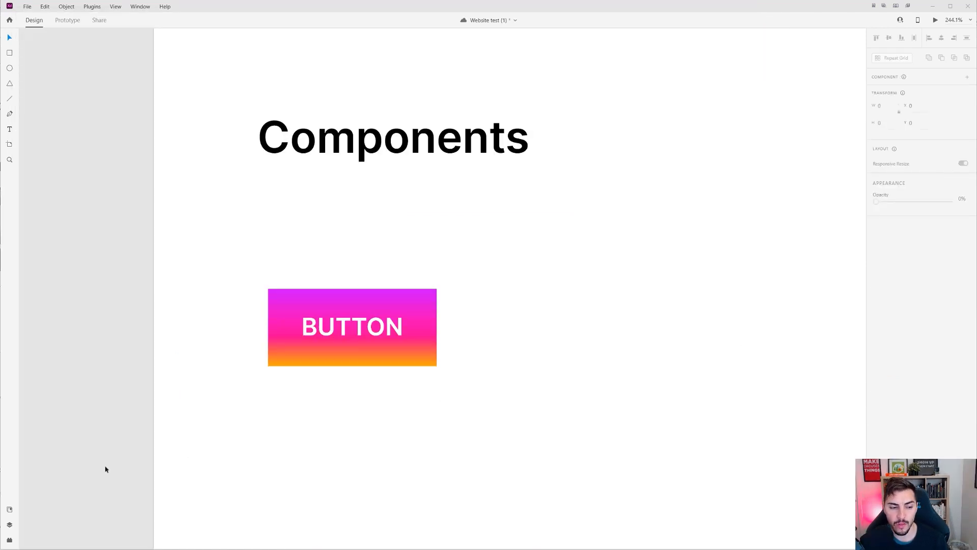
Step: Show the document assets
left_click(9, 511)
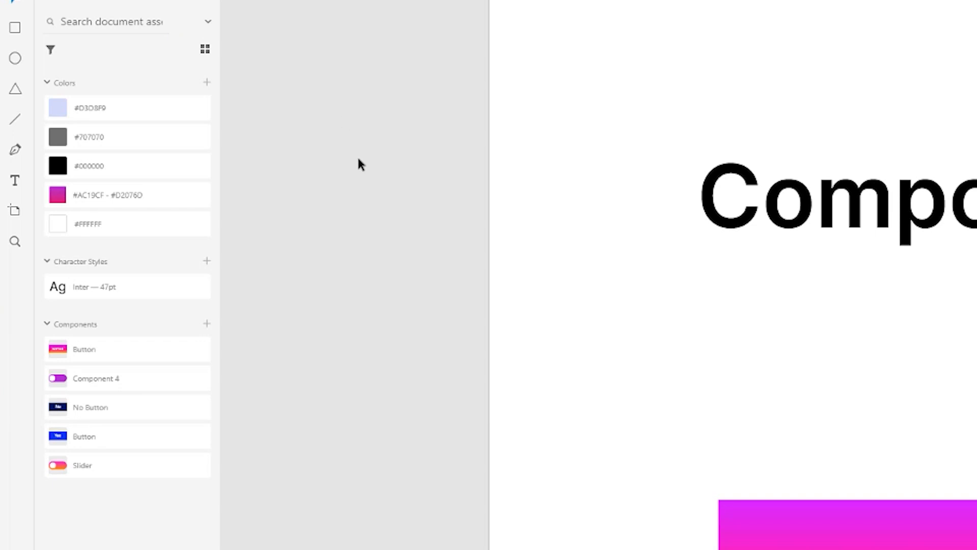
Step: Try the saved #000000, #AC19CF - #D2076D and #707070 colours on a new 112 × 59 rectangle below the Components heading, and delete it
key("r")
left_click_drag(680, 302, 888, 412)
left_click(66, 167)
left_click(57, 195)
left_click(71, 137)
key("v")
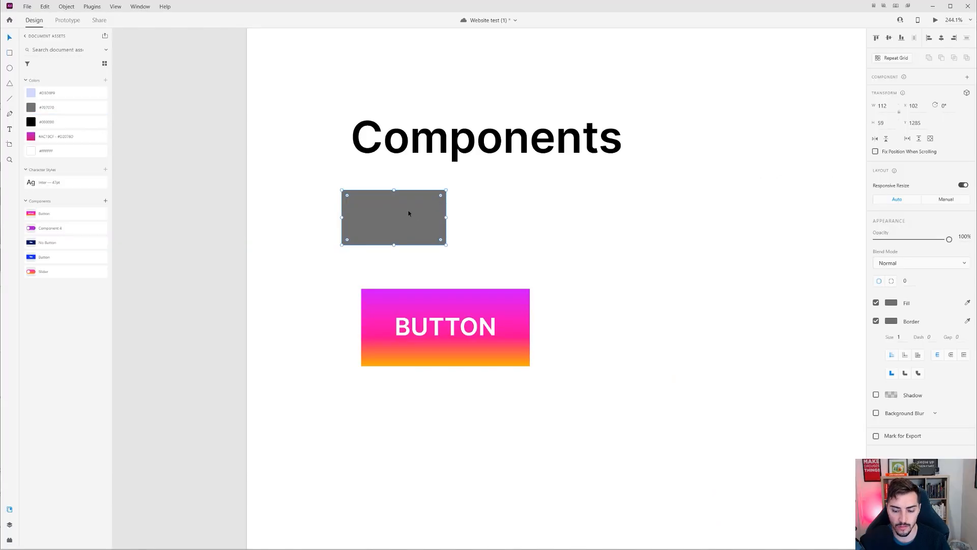
key("Delete")
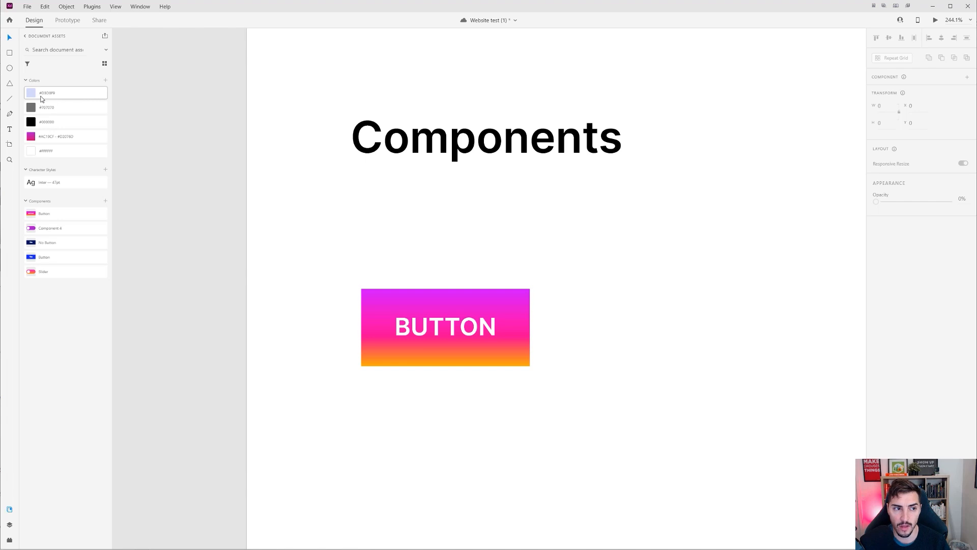
Step: Create an area text box about 354 × 193 beside the gradient button, with its text set to size 12, Light
scroll(423, 127, "right", 4)
scroll(424, 127, "up", 1)
left_click(363, 179)
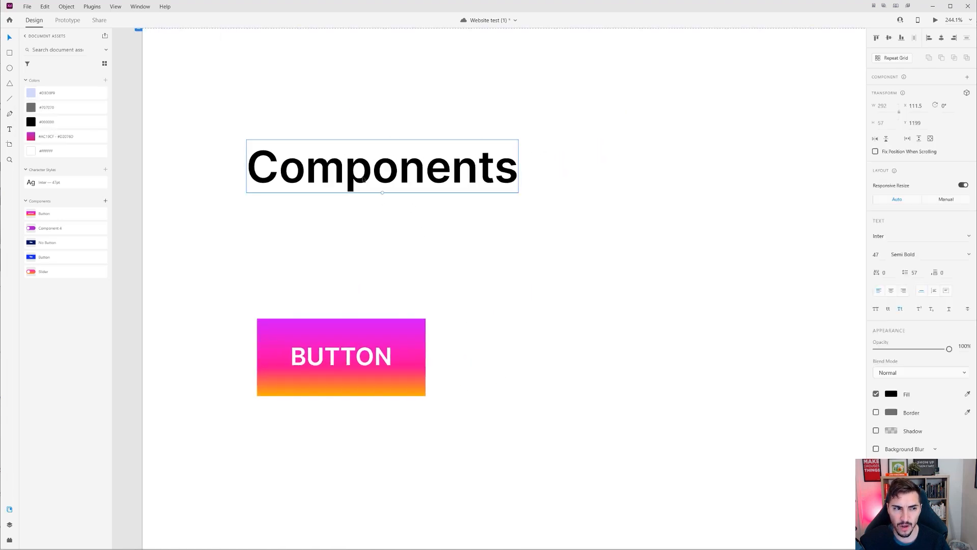
left_click(476, 297)
left_click_drag(478, 299, 302, 212)
key("t")
left_click_drag(361, 221, 692, 402)
left_click(882, 253)
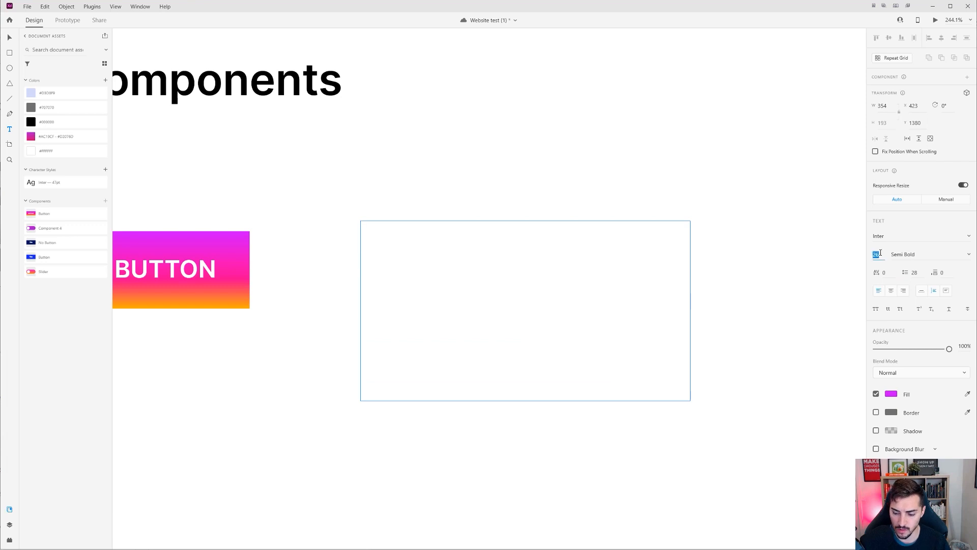
left_click(909, 254)
left_click(969, 254)
left_click(950, 271)
Step: Fill the text box with "Hello this is" followed by the person's name
type("Hel")
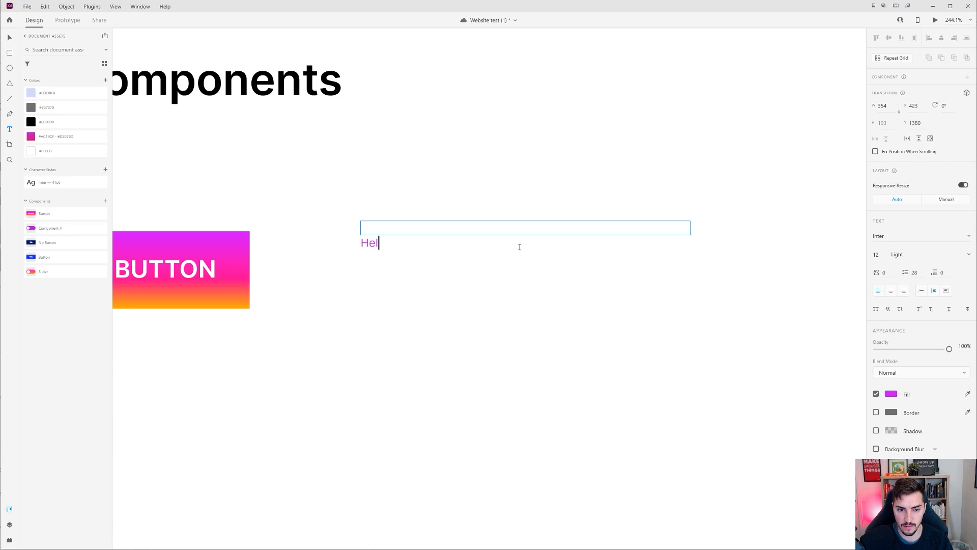
type("lo this is jeremy mura")
key("Escape")
Step: Apply the saved "Inter — 47pt" character style to the greeting text
scroll(468, 221, "up", 2)
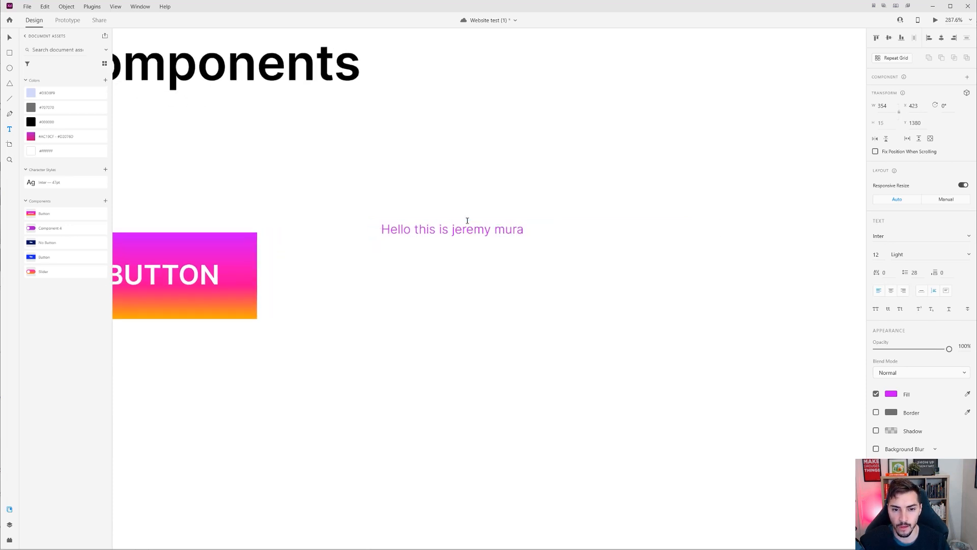
scroll(468, 221, "up", 2)
double_click(467, 224)
left_click(55, 184)
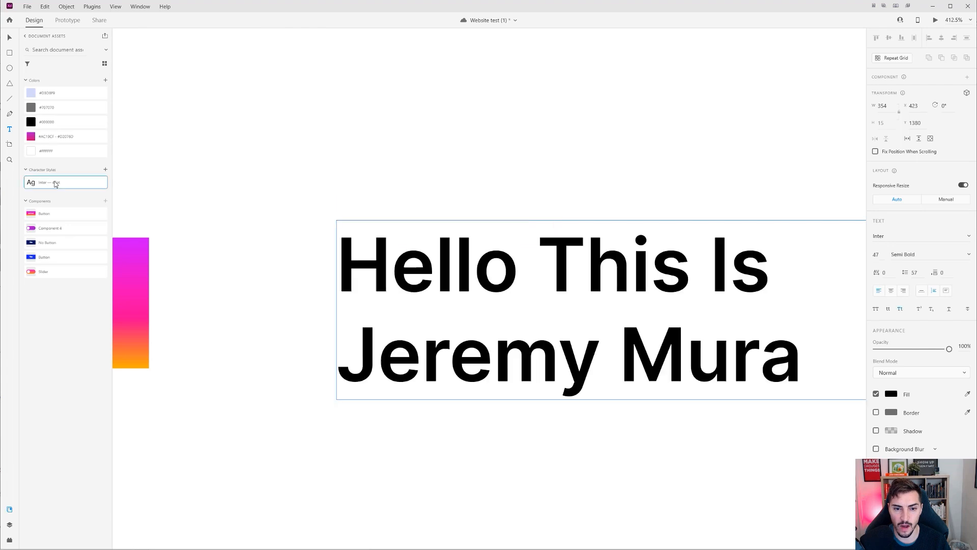
left_click(587, 266)
left_click(587, 266)
left_click(10, 38)
Step: Move the greeting text up so it sits beside the Components heading
left_click_drag(556, 157, 463, 118)
scroll(492, 224, "down", 2)
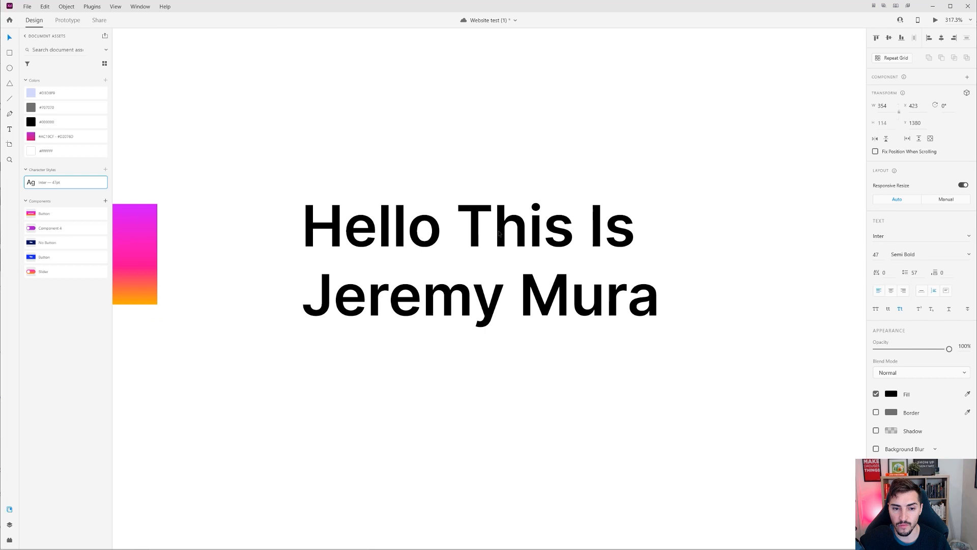
scroll(499, 233, "down", 2)
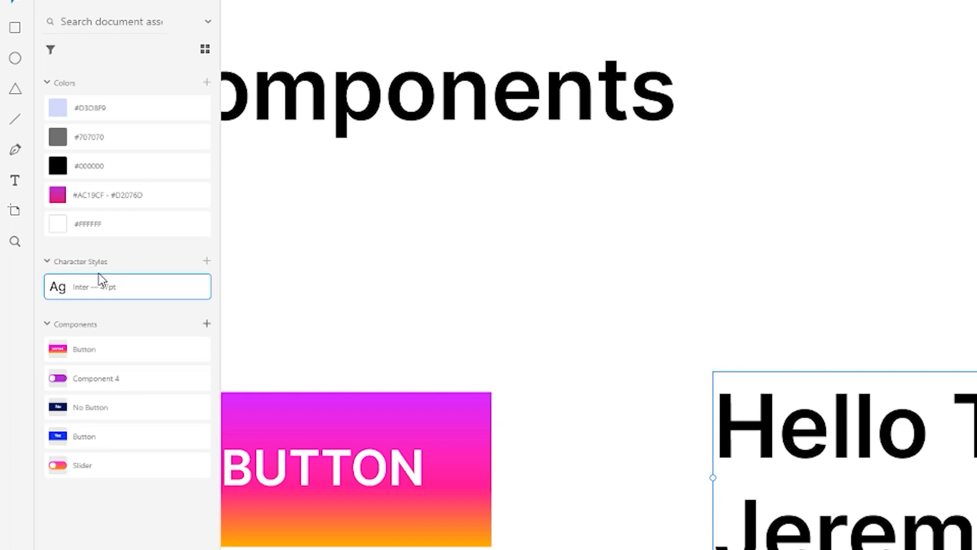
scroll(611, 325, "left", 5)
left_click_drag(868, 433, 964, 108)
left_click(764, 305)
Step: Place instances of the Slider and gradient Button components from the document assets below the existing button, the button at X 536, Y 1549
left_click(553, 466)
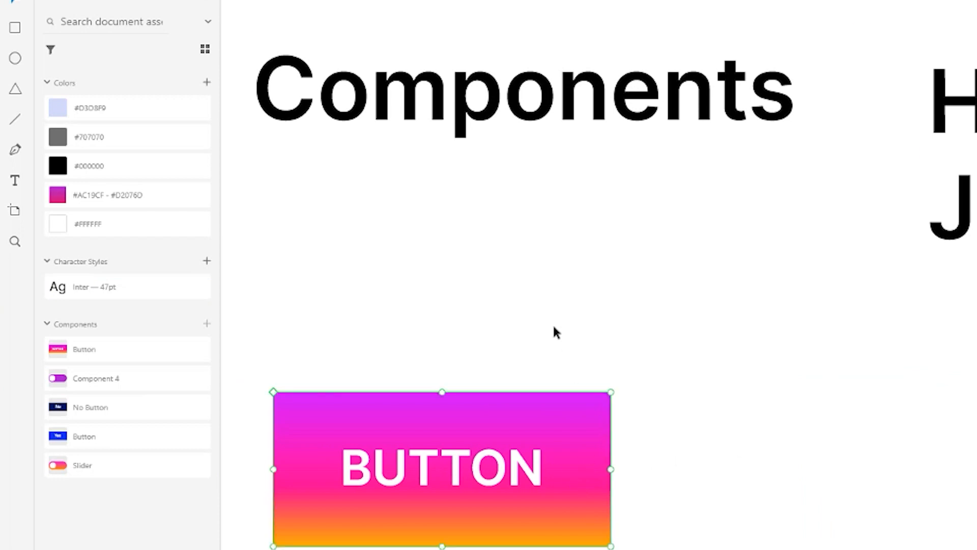
left_click(554, 329)
left_click_drag(292, 402, 298, 309)
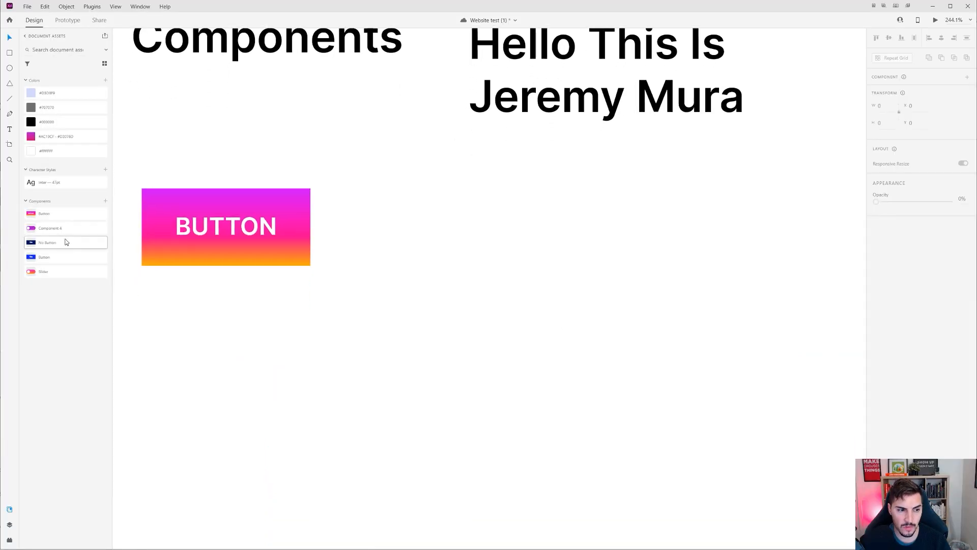
left_click(53, 272)
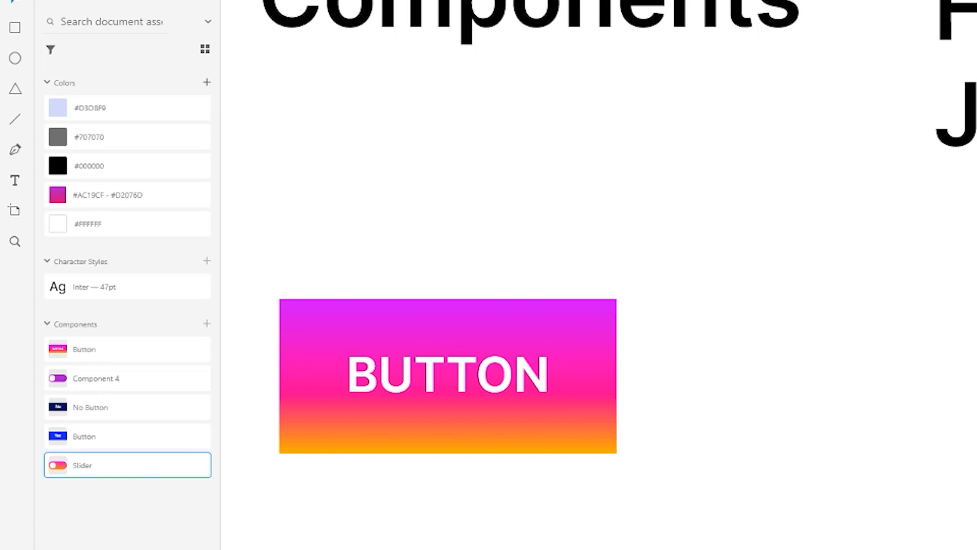
left_click(100, 358)
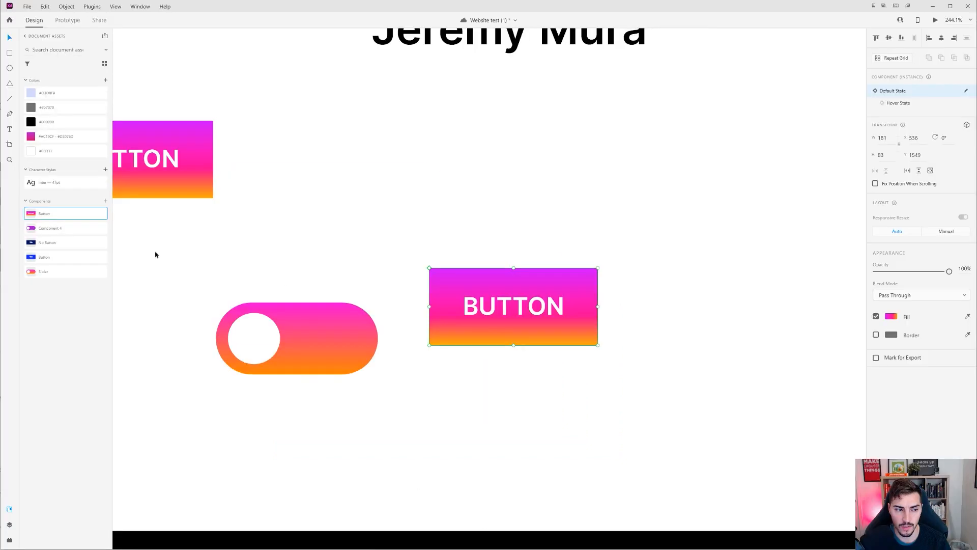
Step: Move the placed gradient button up to X 552, Y 1433 and set the slider directly beneath it
left_click_drag(91, 214, 481, 206)
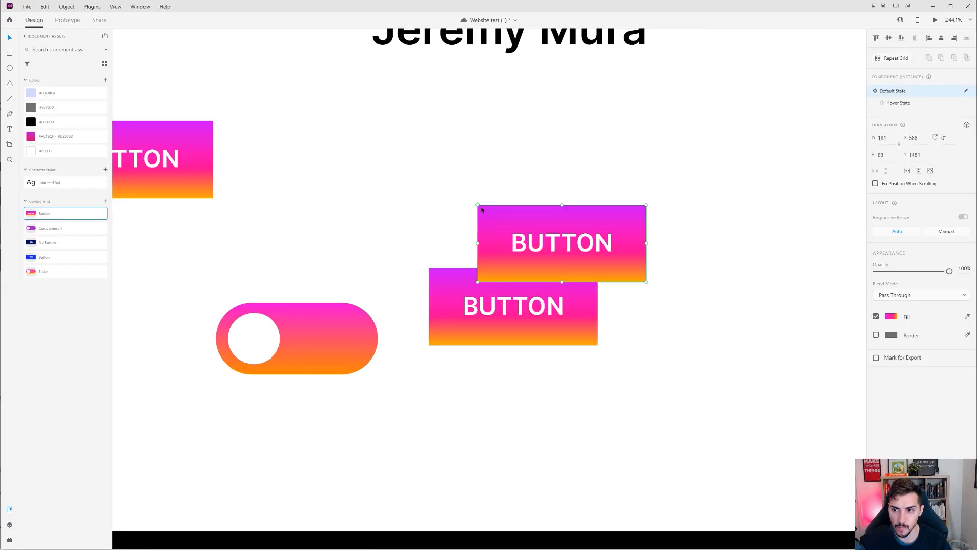
key("ctrl+z")
left_click_drag(528, 277, 544, 172)
left_click_drag(310, 309, 561, 295)
Step: Change the placed button instance's gradient fill to a solid bright green
left_click(563, 171)
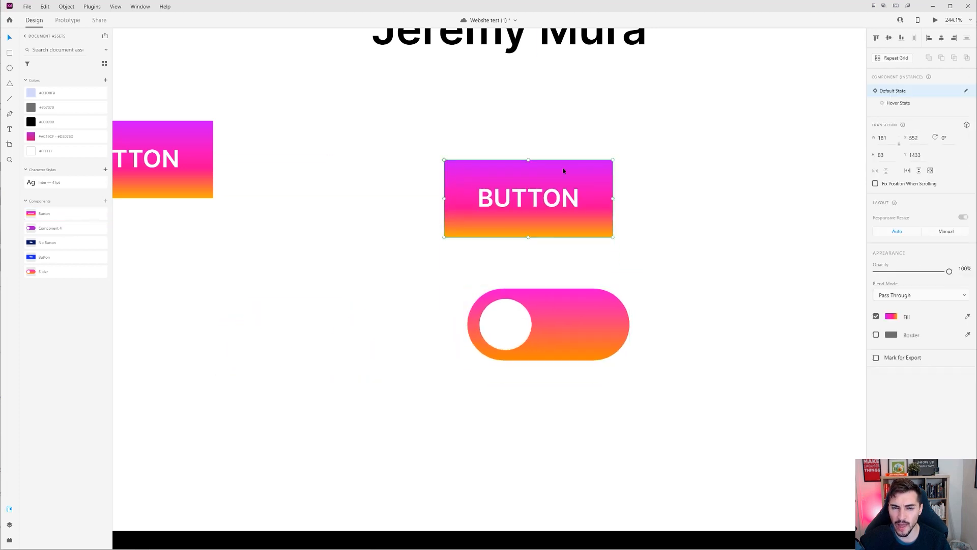
left_click(894, 316)
left_click(796, 258)
left_click(794, 239)
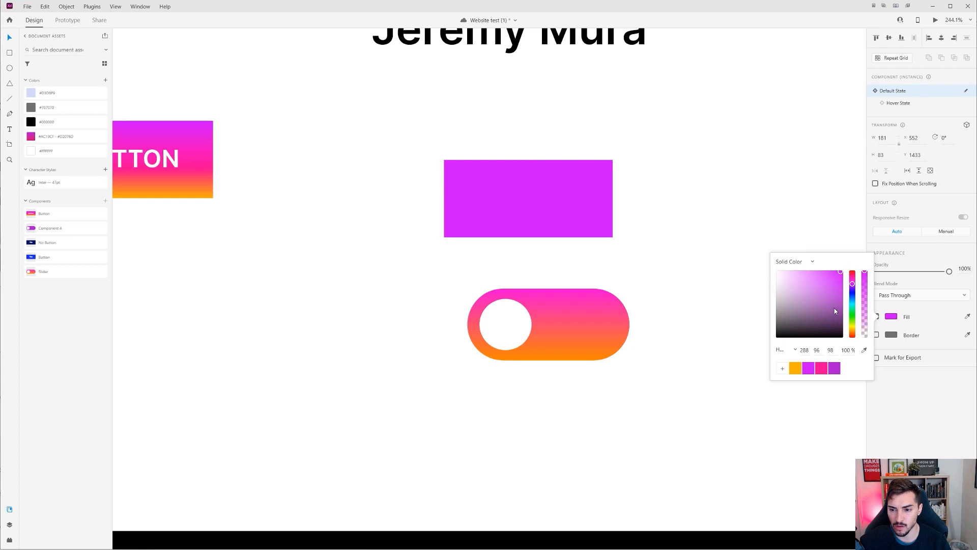
left_click(854, 317)
Step: Set the fill of the green button's BUTTON label to white
left_click(528, 190)
double_click(529, 201)
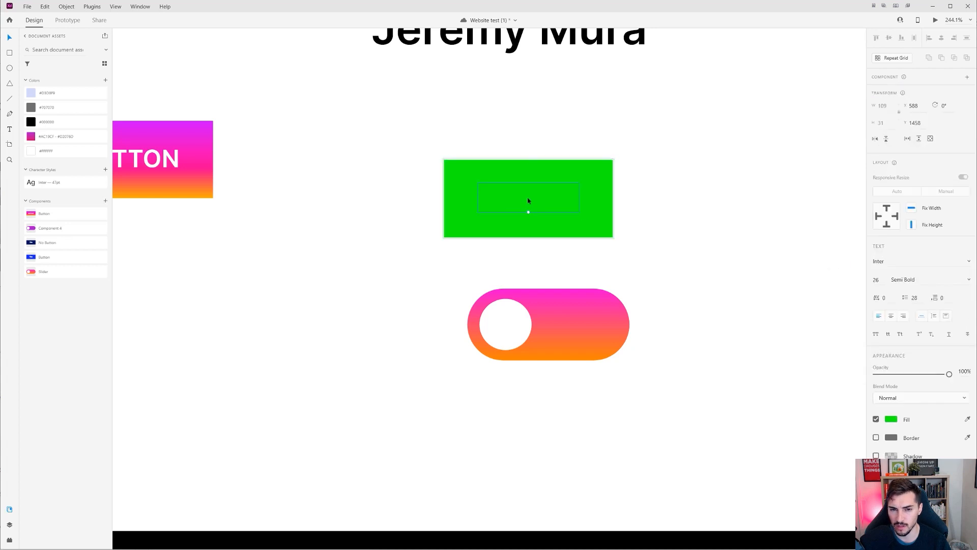
left_click(891, 419)
left_click(784, 369)
left_click(683, 256)
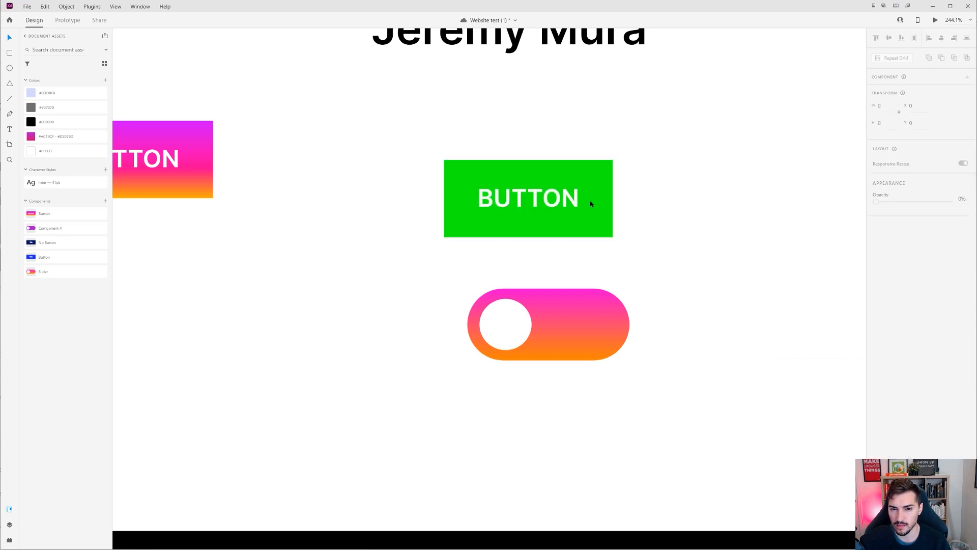
Step: Darken the green fill of the button instance's background, keeping its label white
scroll(589, 203, "up", 2)
left_click(589, 203)
double_click(600, 159)
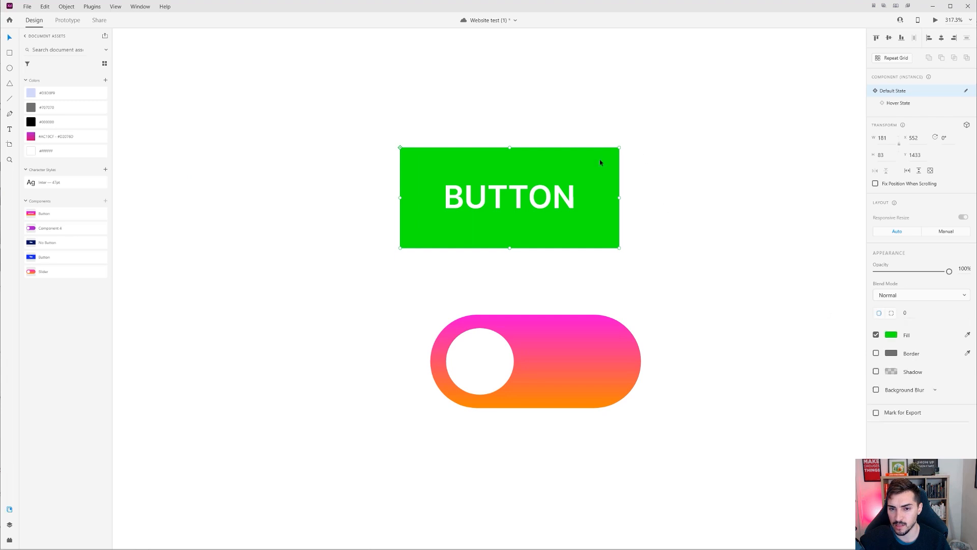
left_click(892, 328)
left_click(839, 309)
left_click_drag(839, 309, 843, 306)
Step: Reposition the dark green button instance at X 551, Y 1414, above the slider
left_click(768, 204)
left_click_drag(632, 124, 584, 159)
mouse_move(484, 208)
left_mouse_down()
mouse_move(483, 185)
mouse_move(476, 222)
left_mouse_up()
scroll(478, 214, "down", 5)
left_click_drag(597, 124, 637, 381)
scroll(617, 270, "down", 3)
left_click_drag(618, 264, 641, 438)
scroll(641, 438, "down", 5)
scroll(582, 312, "up", 5)
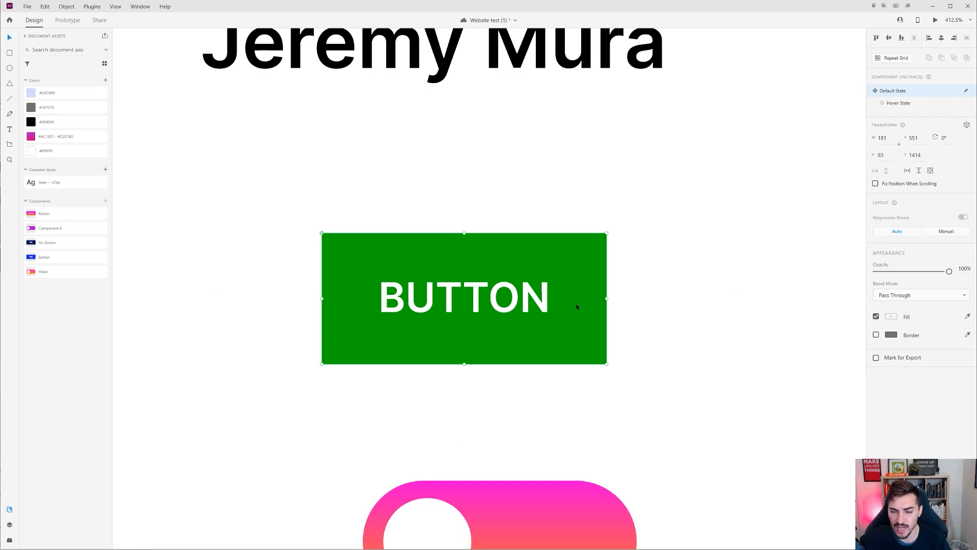
Step: Go from the green button instance to its main component for editing
scroll(569, 305, "down", 3)
right_click(536, 272)
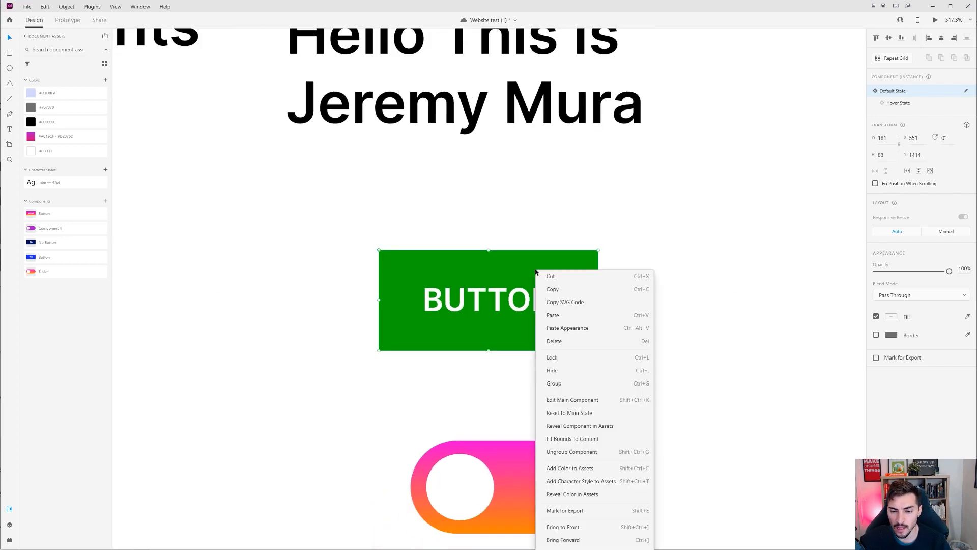
left_click(572, 400)
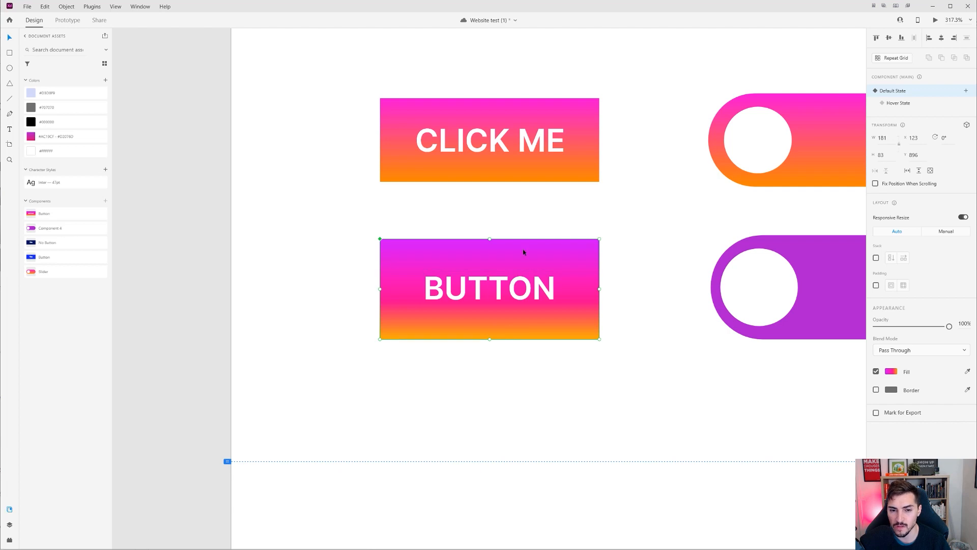
Step: Recolour the main Button component's linear gradient to run from blue-violet through light blue to teal
scroll(510, 252, "up", 2)
left_click(892, 372)
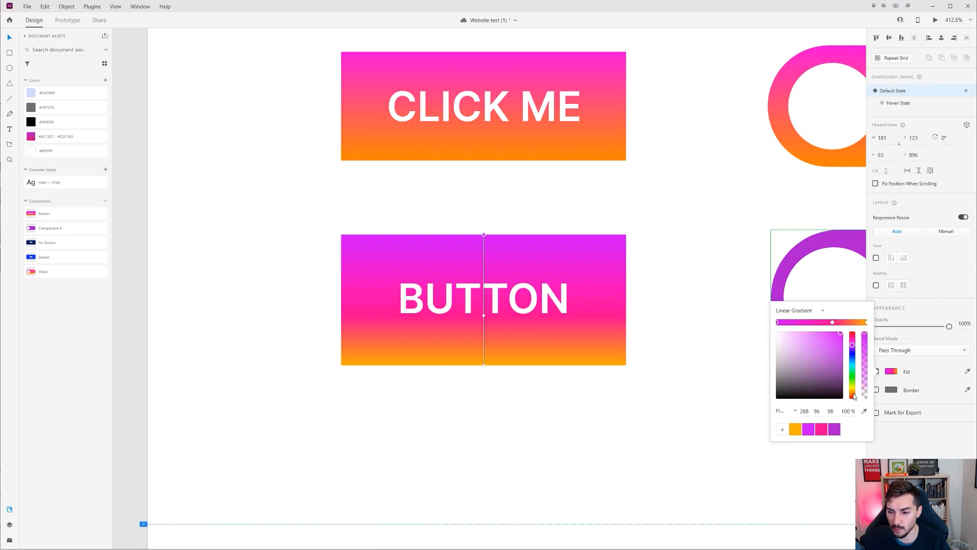
mouse_move(853, 361)
left_mouse_down()
mouse_move(854, 353)
mouse_move(854, 363)
left_mouse_up()
left_click(833, 323)
left_click(866, 322)
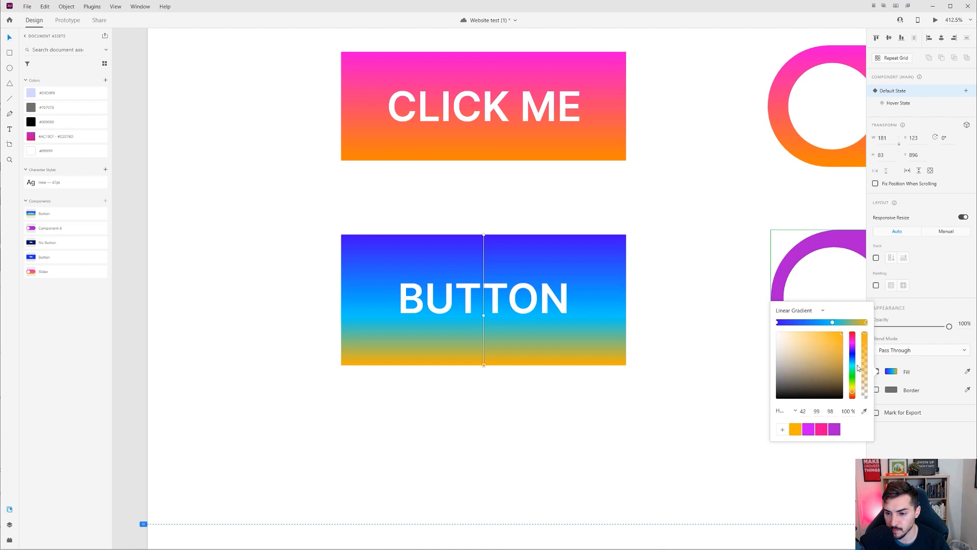
left_click(857, 365)
left_click(726, 282)
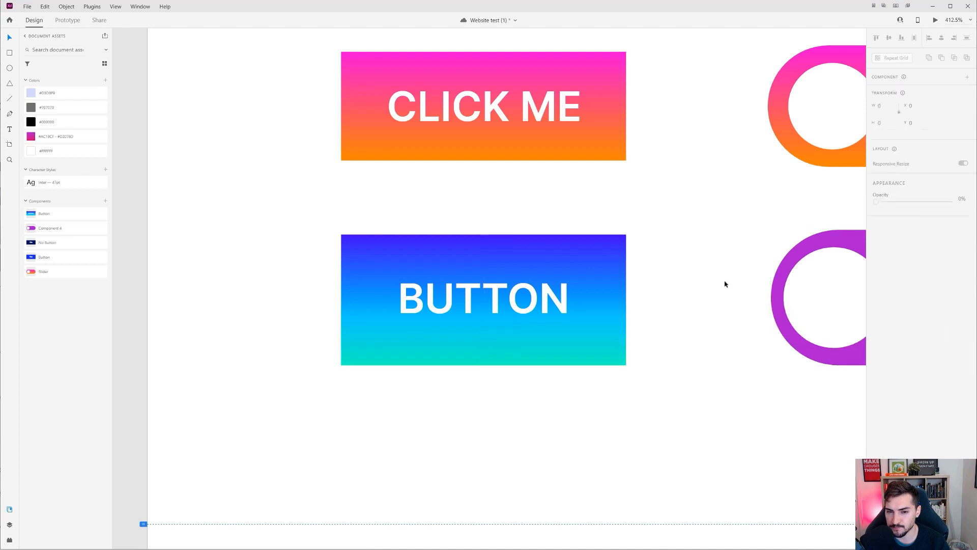
Step: Move the green button and the slider far to the right to free the space beside the gradient button under Components
scroll(728, 282, "down", 5)
left_click_drag(729, 284, 443, 159)
scroll(469, 343, "up", 3)
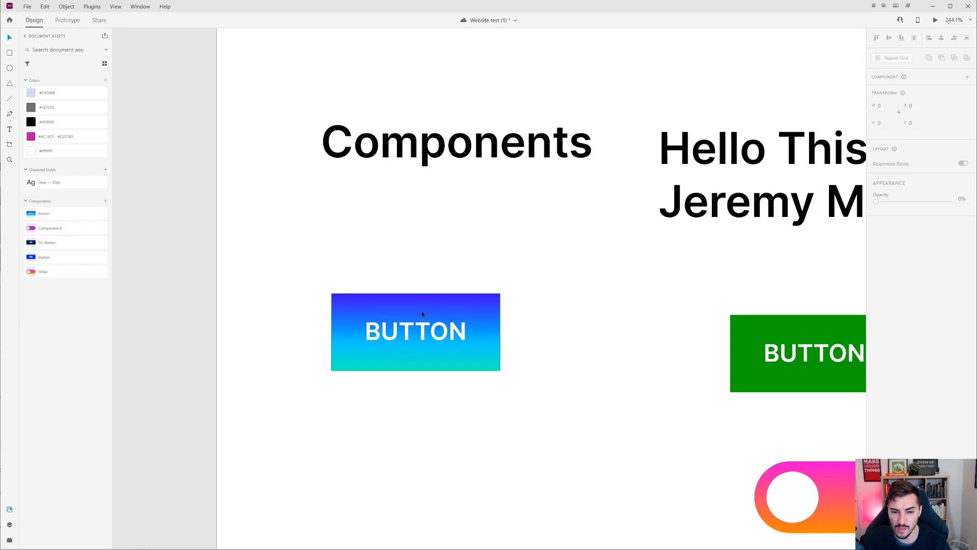
scroll(422, 311, "down", 2)
scroll(473, 234, "down", 3)
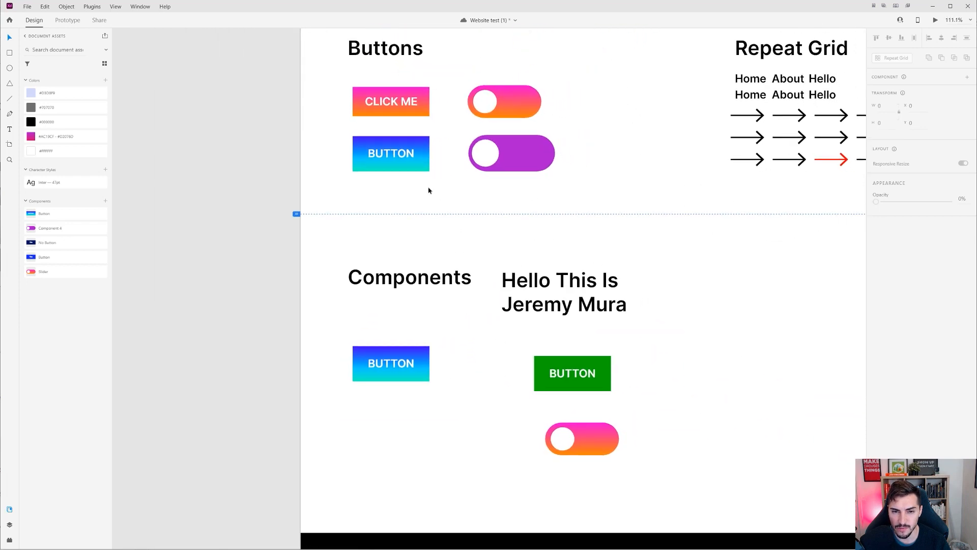
left_click(383, 352)
left_click_drag(383, 352, 739, 346)
left_click(557, 420)
left_click_drag(557, 420, 841, 372)
Step: Duplicate the blue gradient button instance under the Components heading into two rows of three
left_click_drag(590, 320, 368, 331)
left_click_drag(265, 375, 357, 375)
left_click_drag(360, 342, 493, 341)
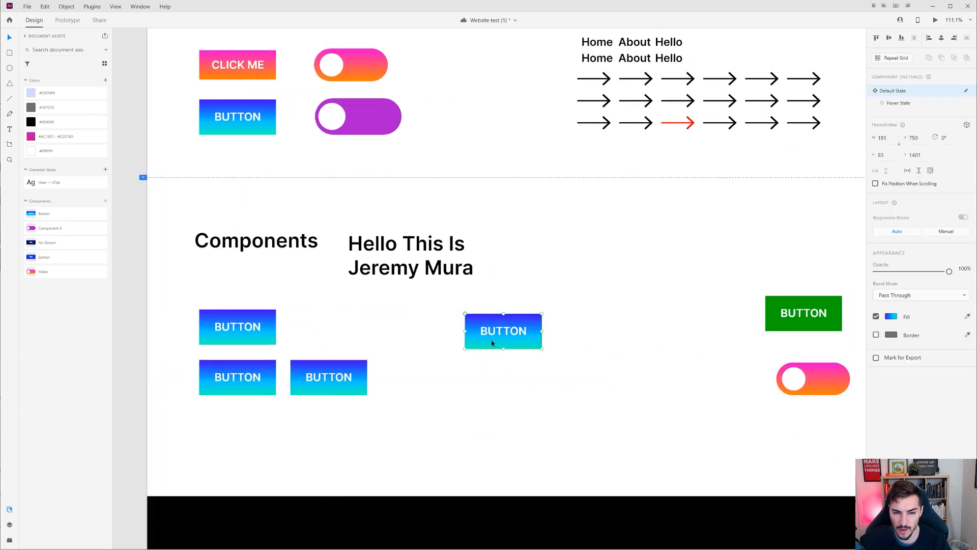
left_click_drag(350, 376, 537, 376)
left_click_drag(476, 336, 351, 336)
left_click_drag(359, 375, 413, 376)
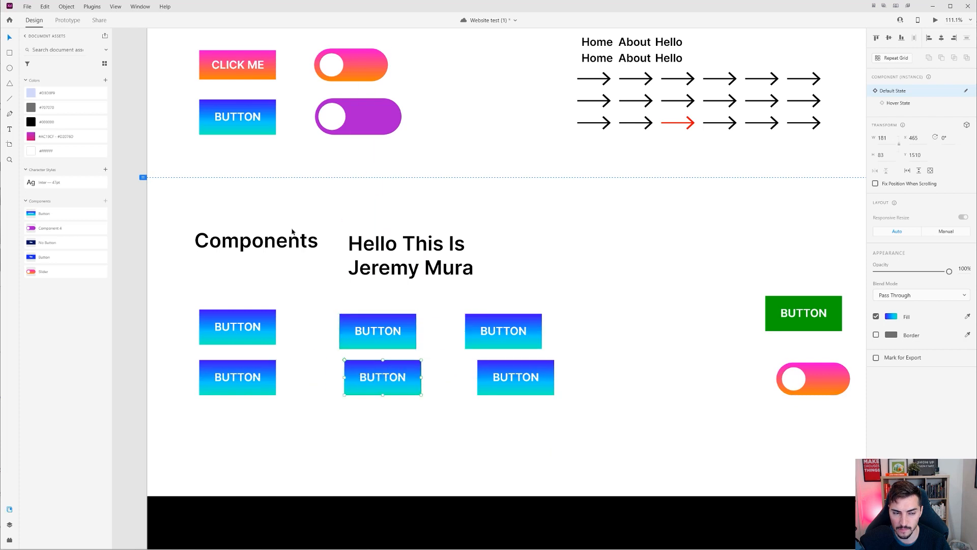
Step: Recolour the main Button component's gradient with a lime green first stop and a red middle stop
left_click(252, 125)
left_click_drag(280, 171, 280, 170)
scroll(281, 170, "up", 5)
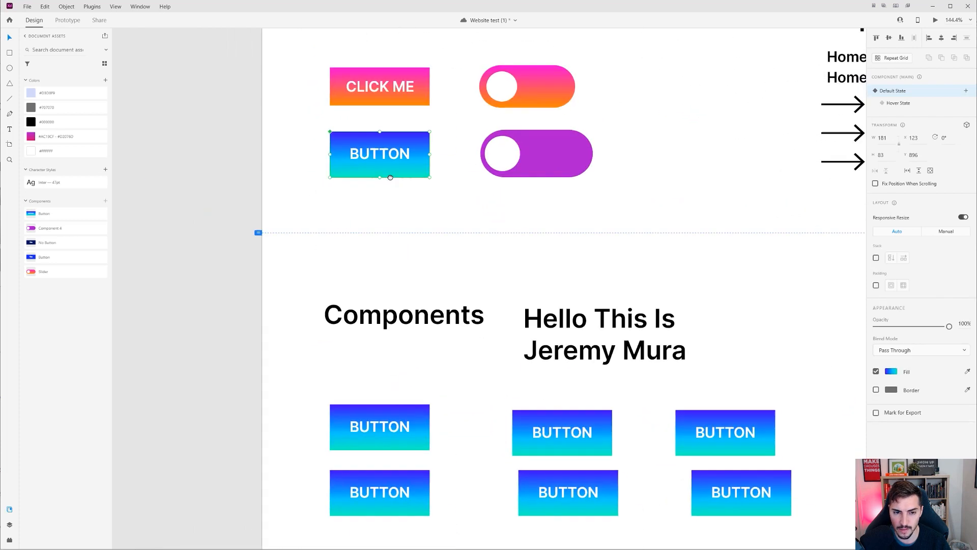
left_click(892, 371)
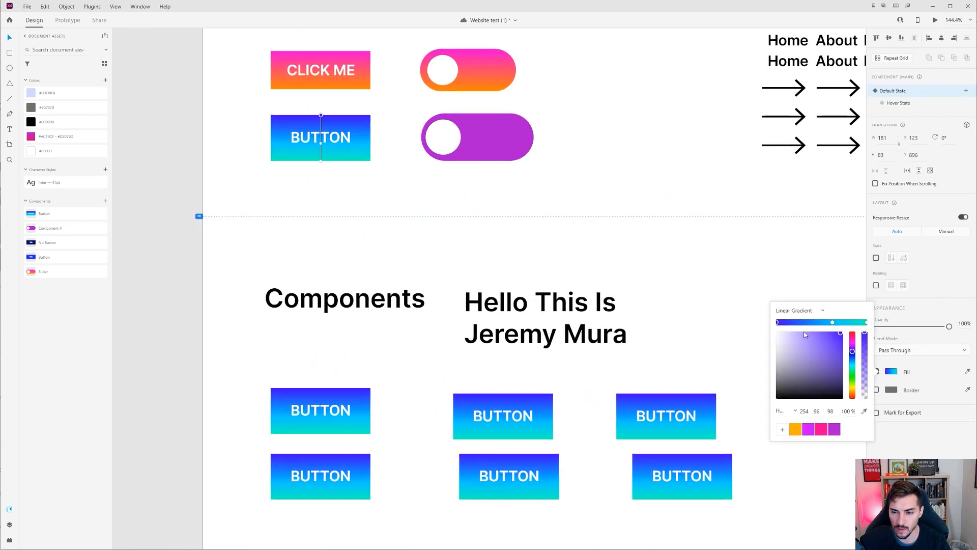
left_click(852, 339)
left_click(843, 332)
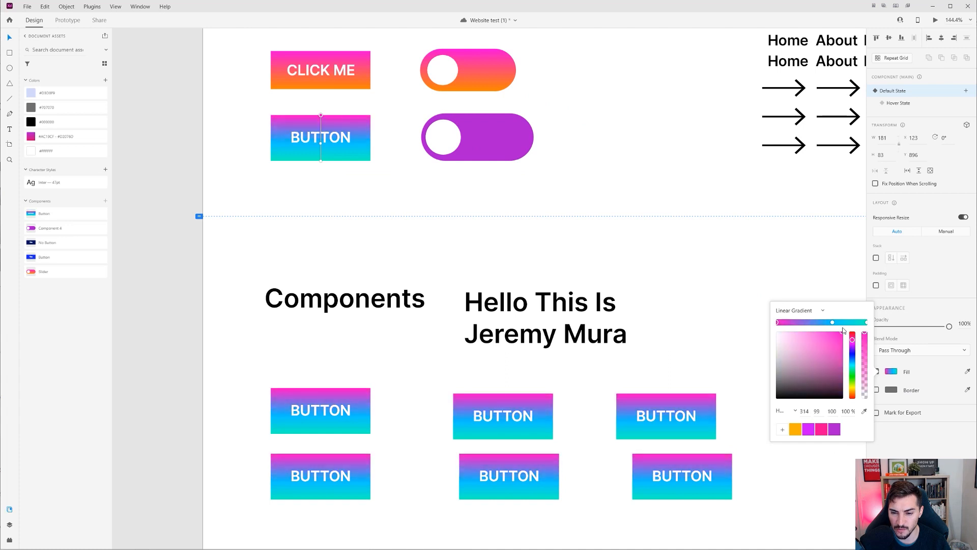
left_click(852, 386)
left_click(832, 322)
left_click_drag(842, 347, 843, 339)
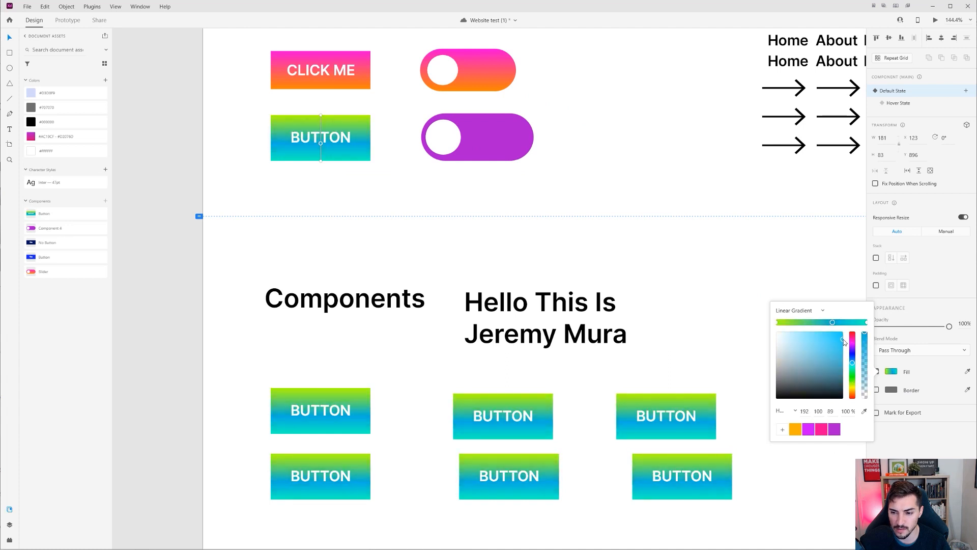
left_click(852, 332)
left_click(436, 273)
Step: Compare the button instances under the Components heading with the recoloured main Button component
scroll(465, 212, "down", 2)
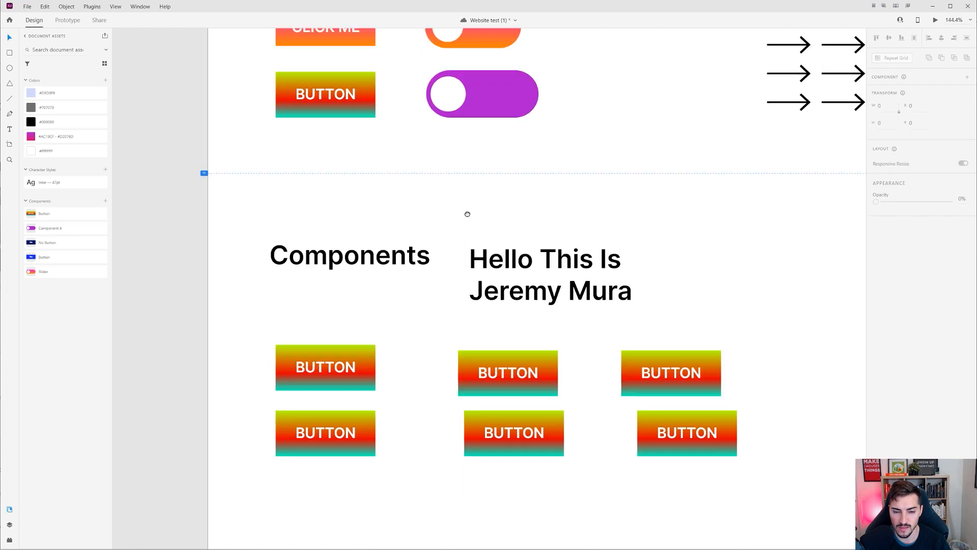
scroll(417, 288, "up", 5)
scroll(495, 279, "down", 2)
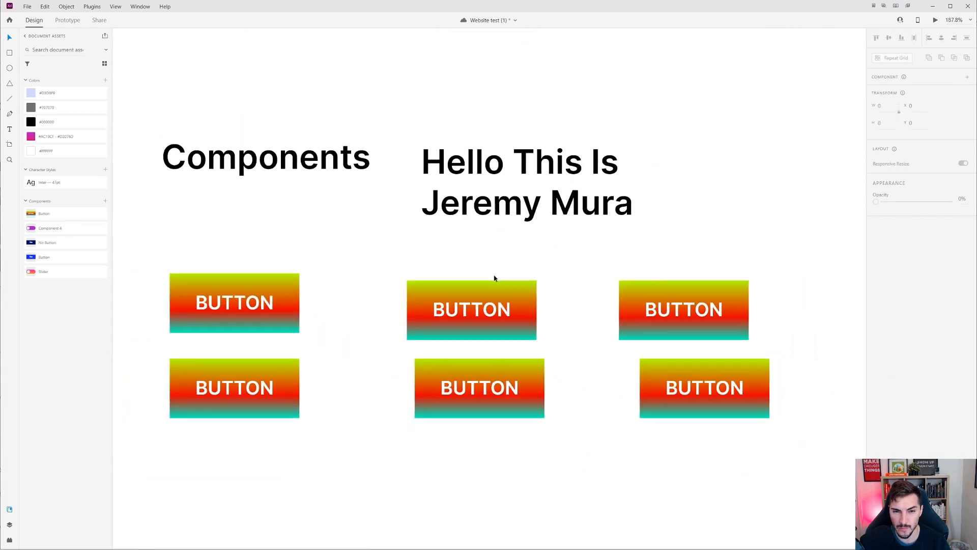
scroll(494, 279, "down", 2)
scroll(513, 317, "up", 4)
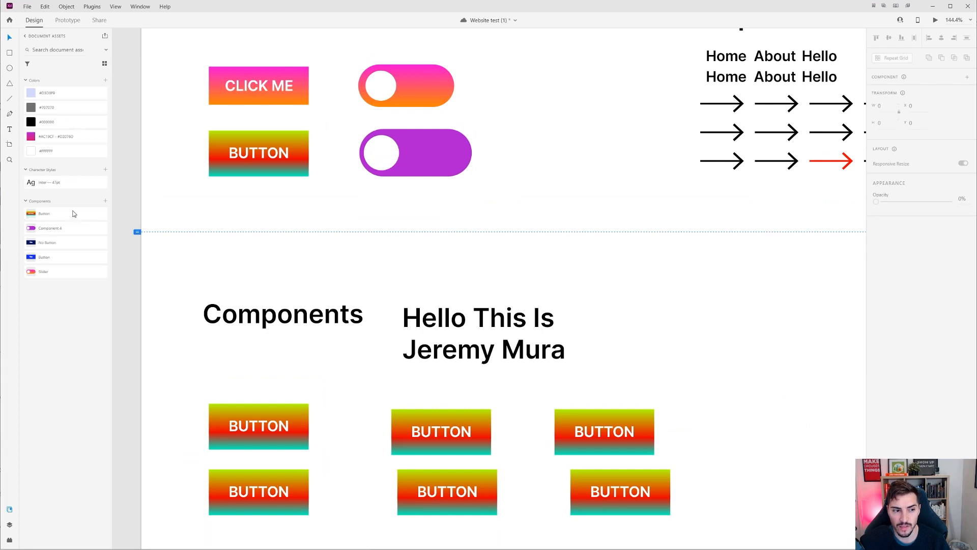
scroll(324, 308, "down", 1)
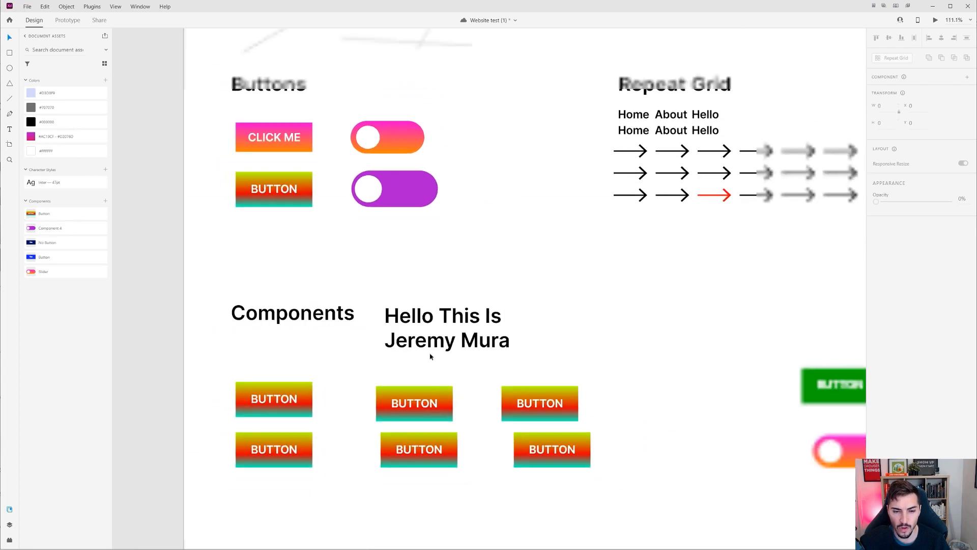
scroll(349, 401, "up", 1)
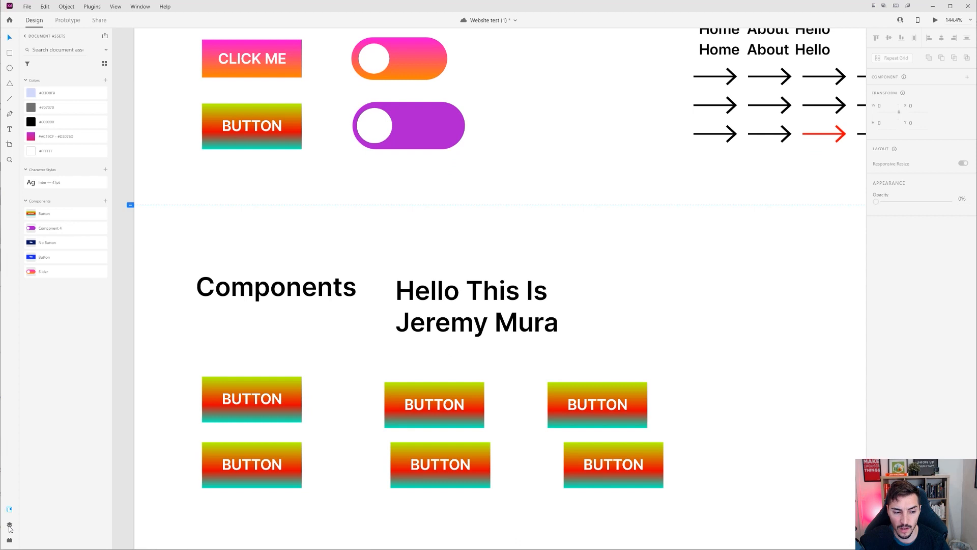
Step: Show the artboard's layers and look through the list of its items
left_click(9, 525)
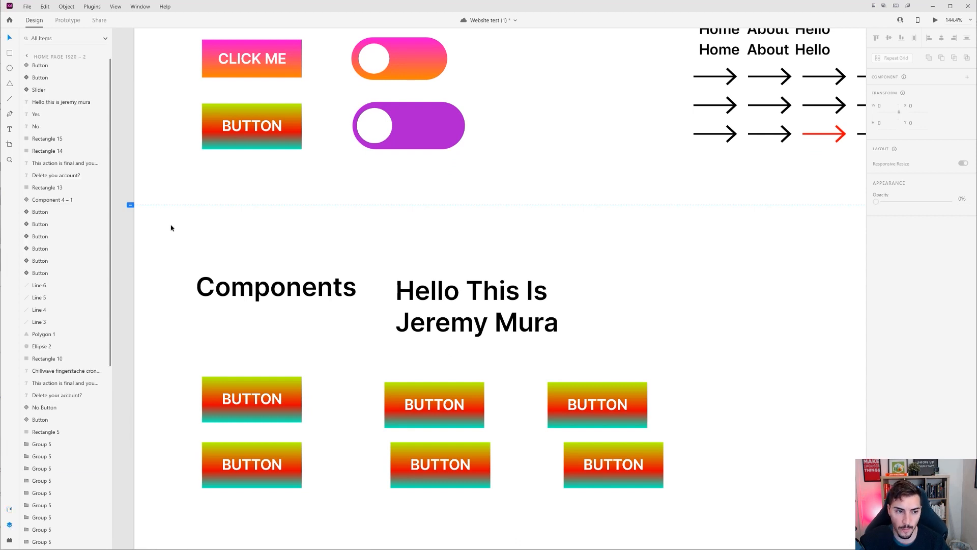
scroll(84, 209, "down", 5)
scroll(93, 244, "up", 5)
scroll(450, 253, "up", 3)
scroll(502, 194, "down", 6)
scroll(545, 147, "up", 1)
Step: Group the six gradient button instances and name the group "Buttons"
left_click_drag(728, 268, 239, 402)
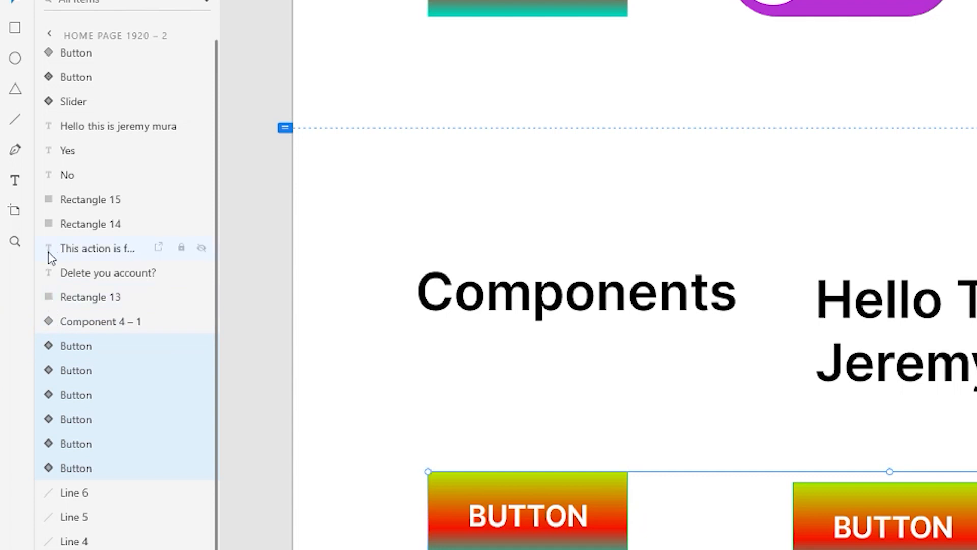
key("ctrl+g")
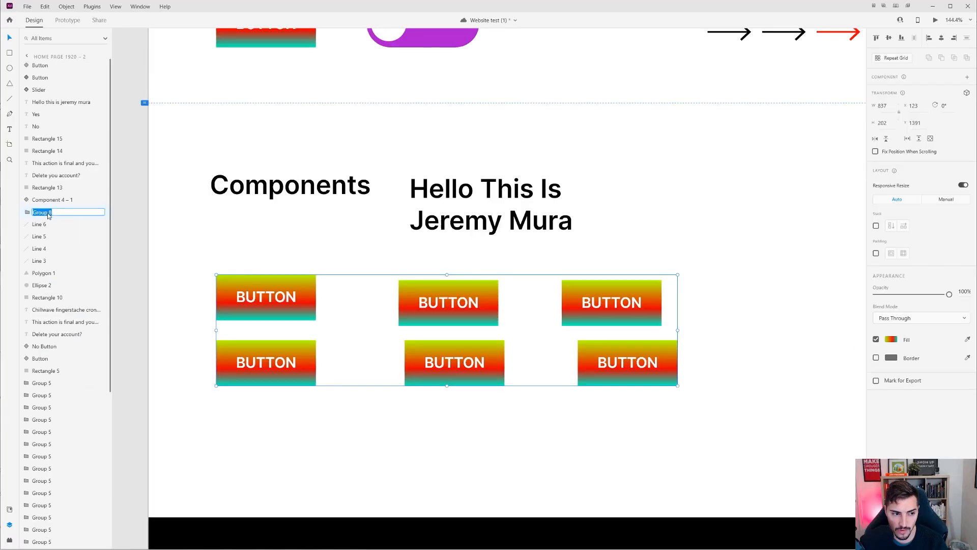
double_click(98, 347)
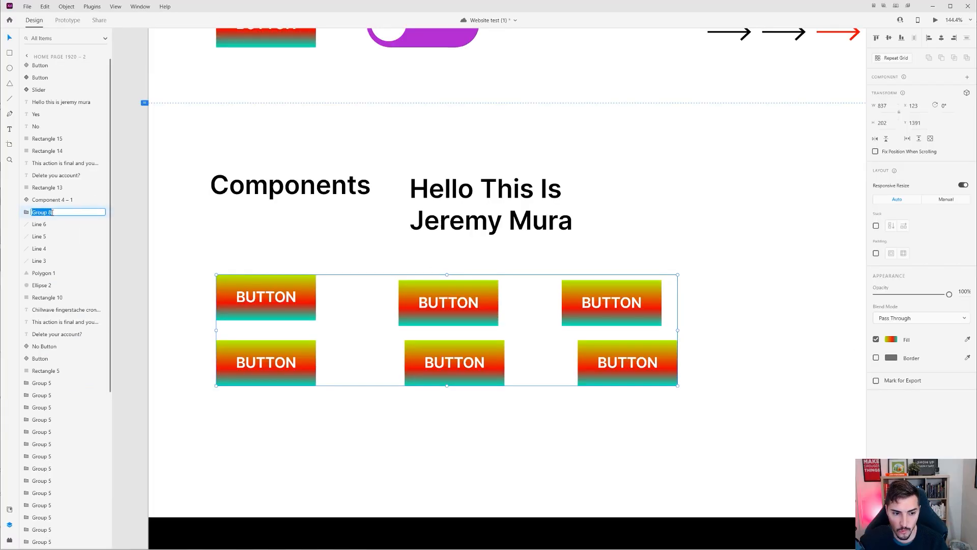
type("Buttons")
key("Return")
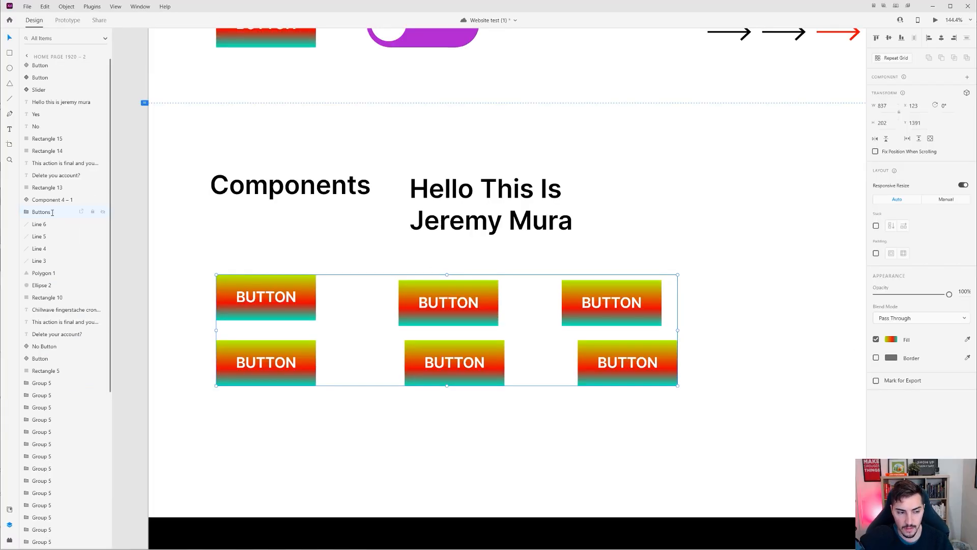
Step: Try hiding and showing the Buttons group, and marking it for export and unmarking it
left_click(103, 213)
left_click(103, 213)
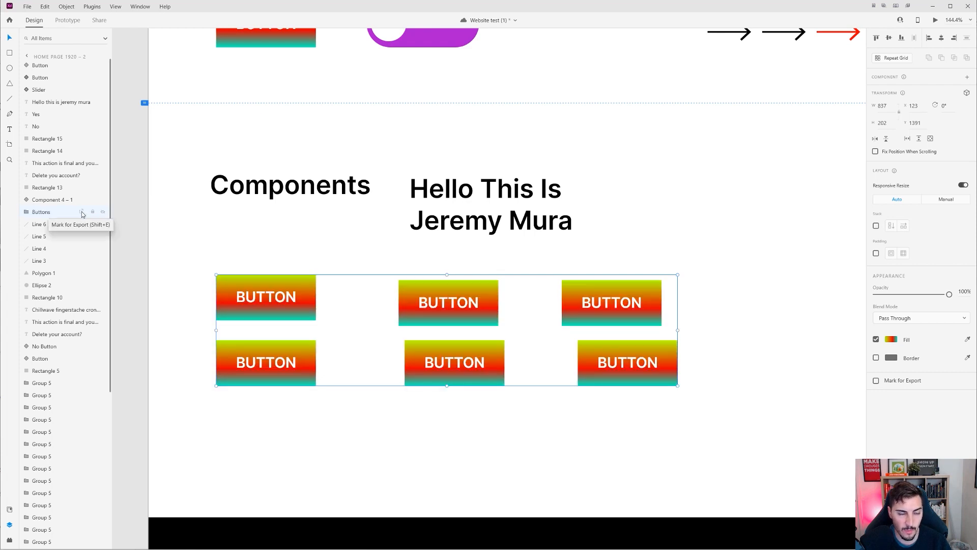
left_click(82, 212)
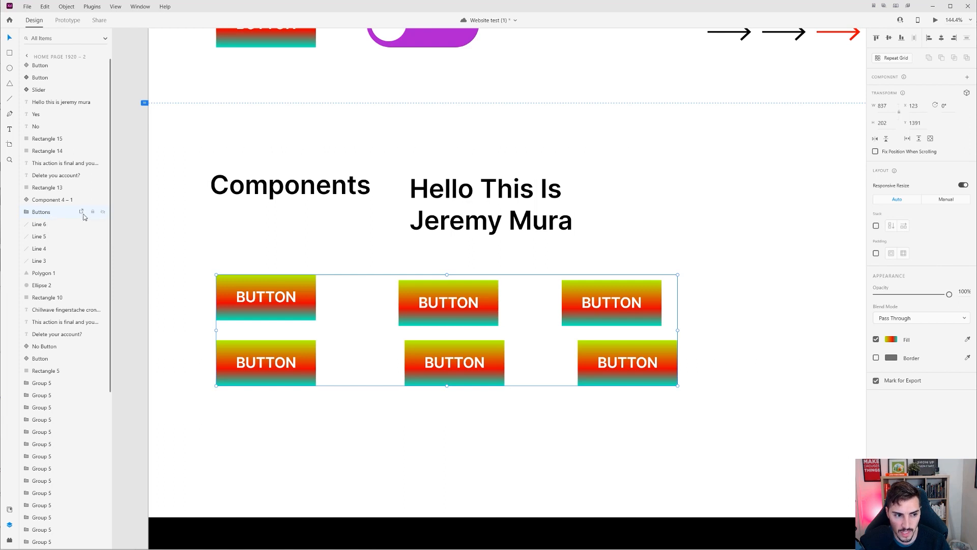
left_click(82, 213)
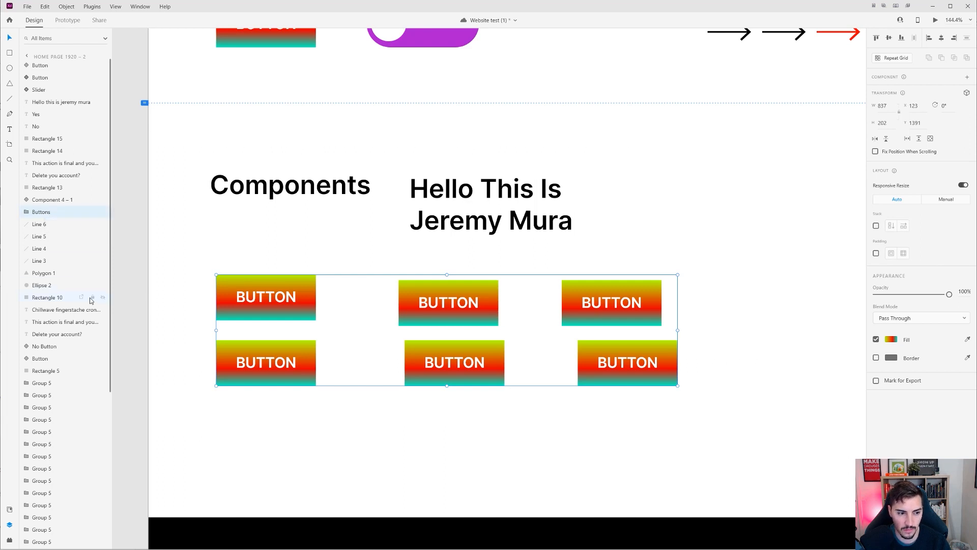
Step: Bring the Modal section with the "Delete your account?" dialog into view
left_click_drag(441, 161, 288, 229)
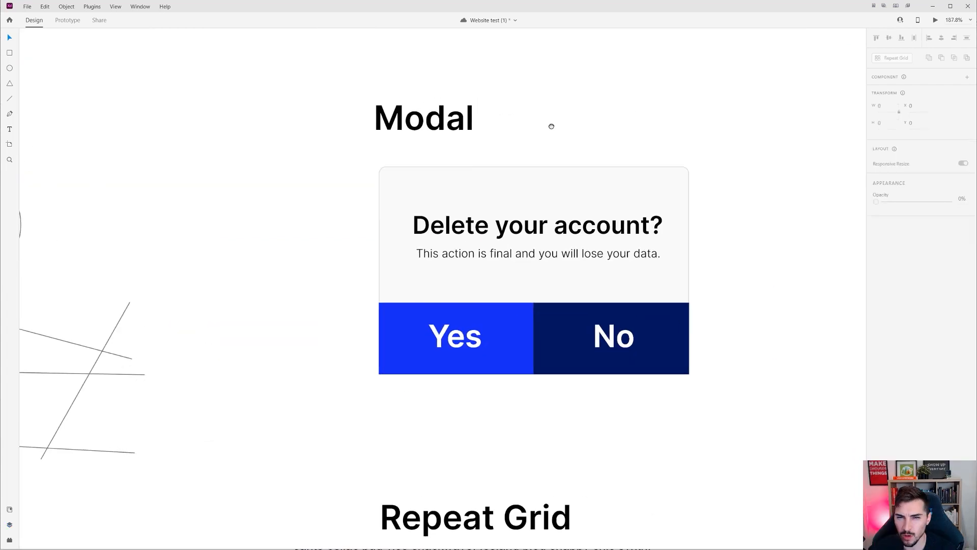
scroll(552, 126, "up", 2, "ctrl")
scroll(579, 122, "down", 2, "ctrl")
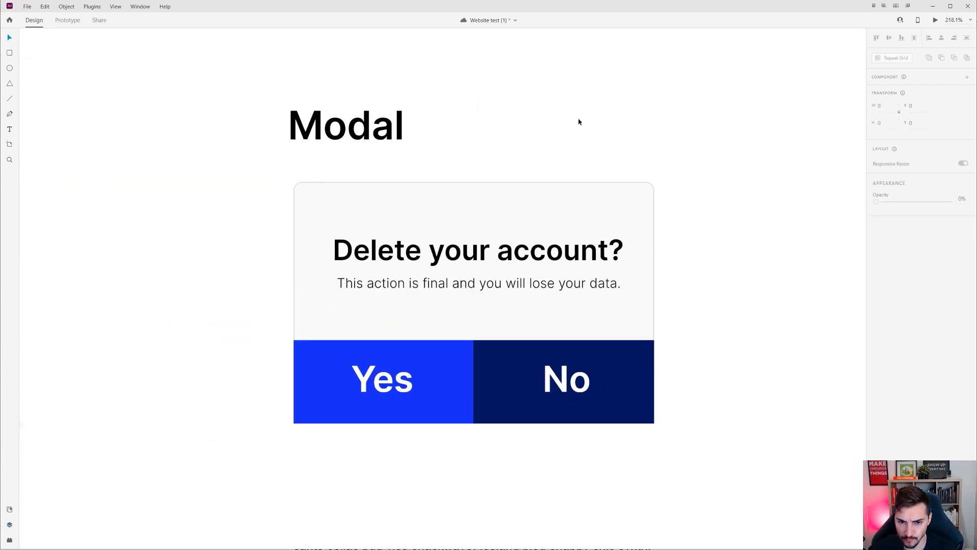
Step: Scale down the existing "Delete your account?" modal and reposition it beneath the Modal heading
left_click(557, 221)
scroll(600, 161, "down", 2, "ctrl")
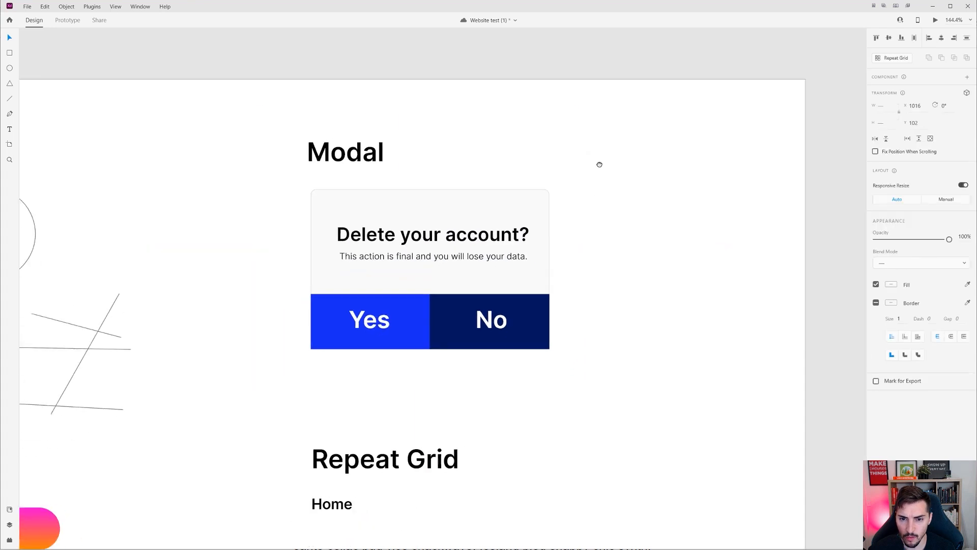
left_click(593, 186)
left_click(517, 226)
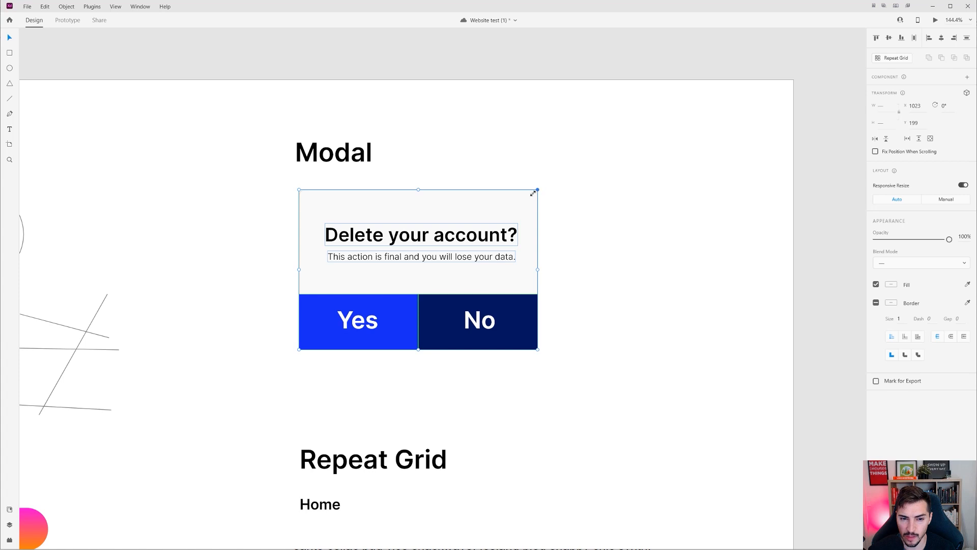
left_click_drag(533, 193, 464, 214)
left_click_drag(410, 253, 397, 216)
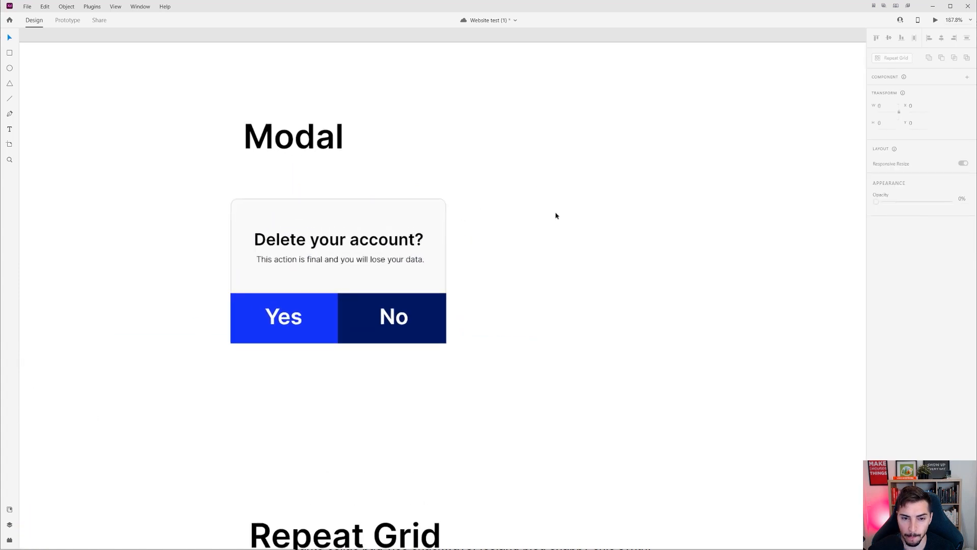
Step: Draw a 288 × 211 rectangle beside the existing modal and give both its upper corners a radius of 10
key("r")
mouse_move(512, 202)
left_mouse_down()
mouse_move(698, 356)
mouse_move(720, 354)
left_mouse_up()
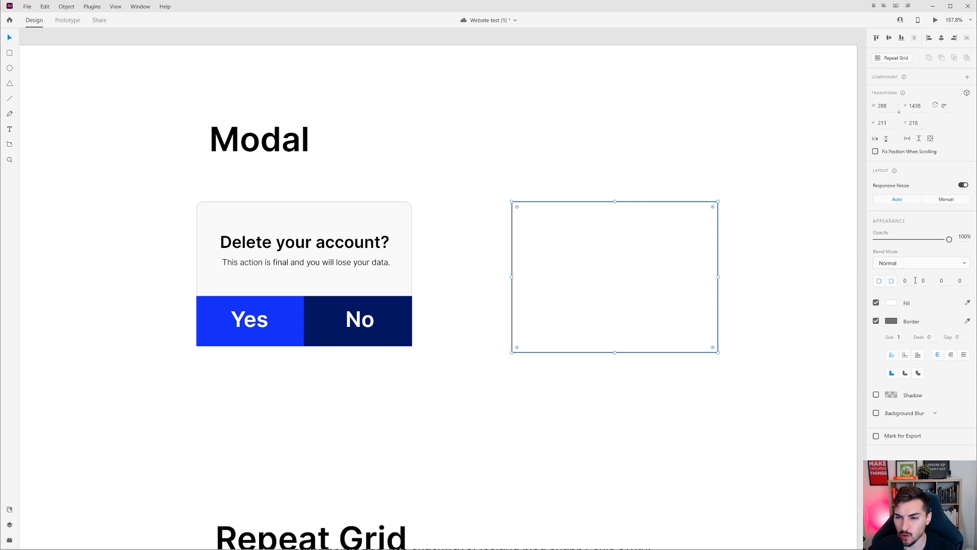
type("10")
key("Return")
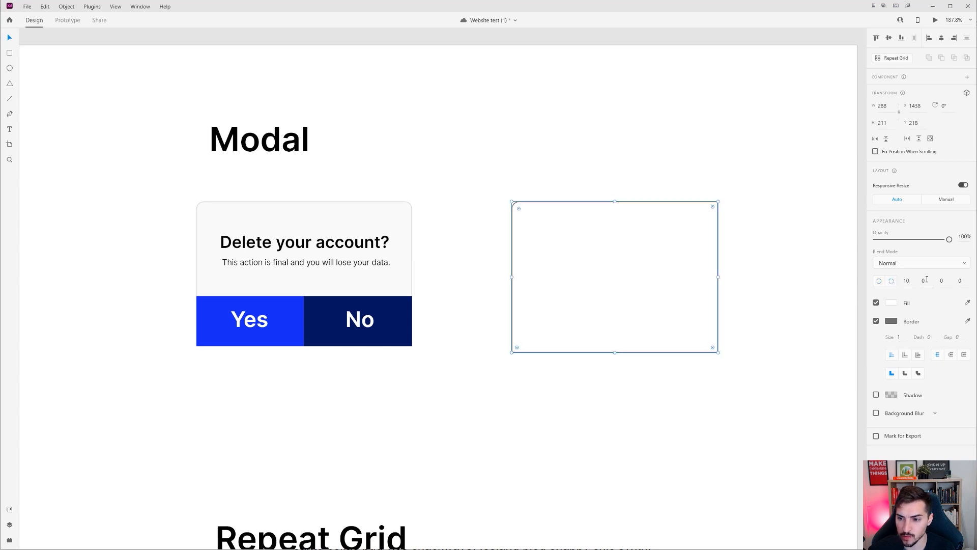
type("10")
left_click(447, 204)
scroll(447, 204, "up", 2)
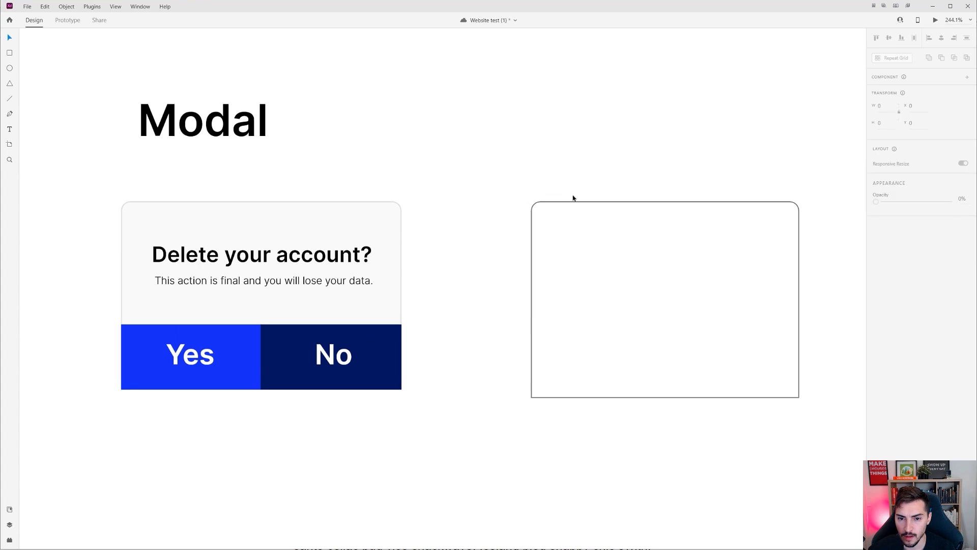
Step: Add the heading text "Delete you account?" inside the upper part of the new card
left_click_drag(573, 231, 472, 229)
key("t")
left_click(473, 248)
type("dELE")
key("BackSpace")
key("BackSpace")
key("BackSpace")
key("BackSpace")
type("Delete you account?")
left_click(535, 248)
Step: Set the fill colour of the new card's heading to black
left_click(891, 395)
left_click_drag(787, 400, 777, 414)
key("Escape")
key("Escape")
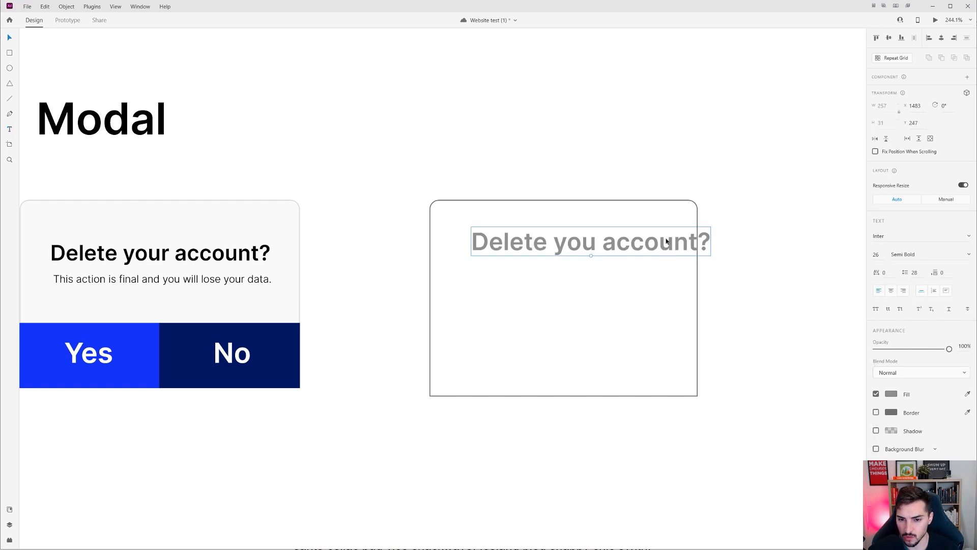
left_click(890, 396)
left_click(890, 396)
left_click(891, 396)
left_click_drag(796, 398, 773, 414)
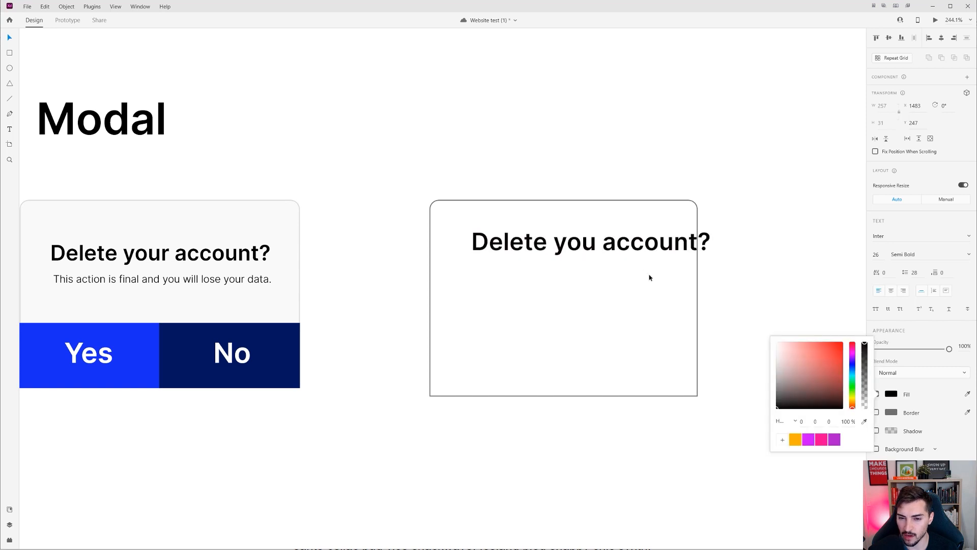
Step: Shrink the heading to size 21, reposition it inside the card and place a duplicate directly below it
left_click(698, 232)
left_click_drag(652, 242, 630, 236)
left_click_drag(570, 250, 569, 244)
left_click_drag(570, 241, 578, 279)
scroll(563, 268, "up", 3)
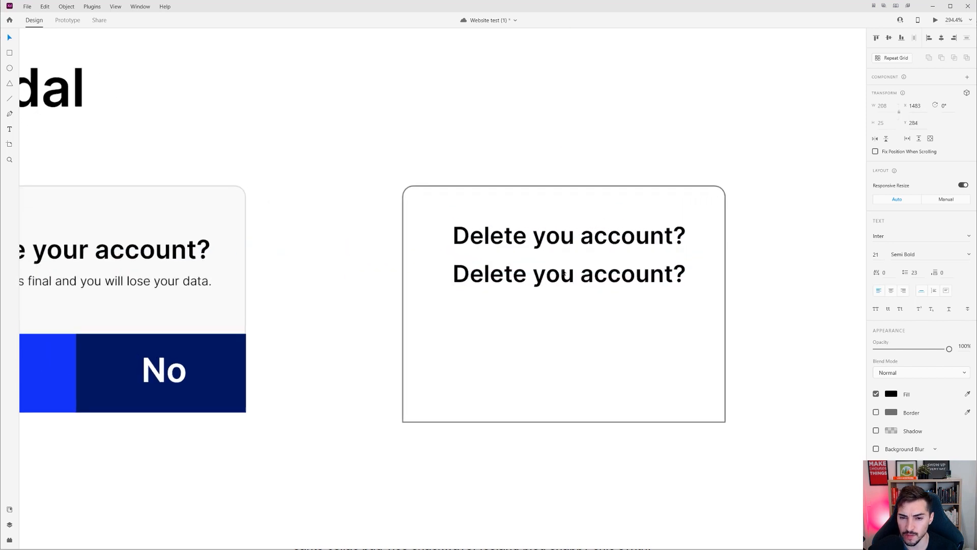
Step: Replace the duplicated heading's text with "This action is final and you will lose your data." from the original modal
double_click(590, 273)
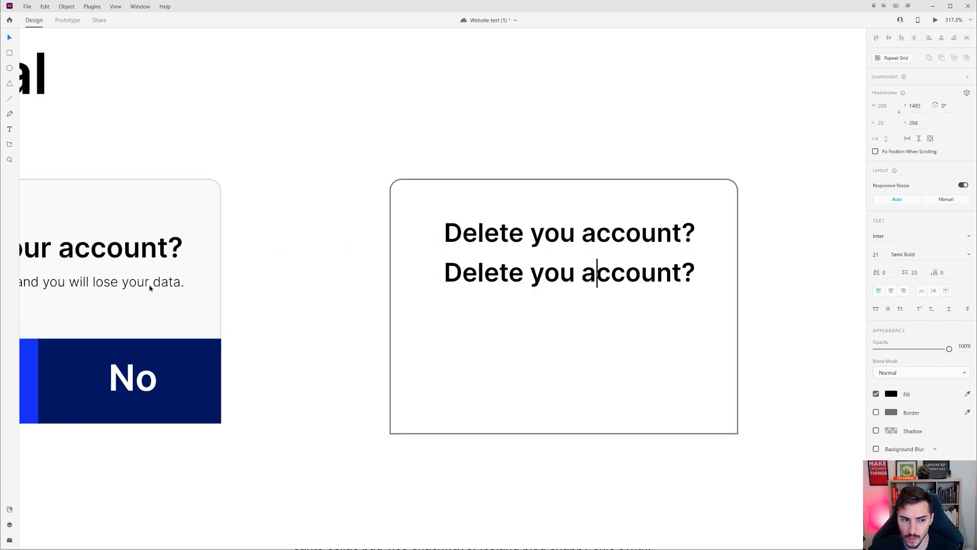
key("Escape")
double_click(583, 274)
key("ctrl+a")
key("ctrl+v")
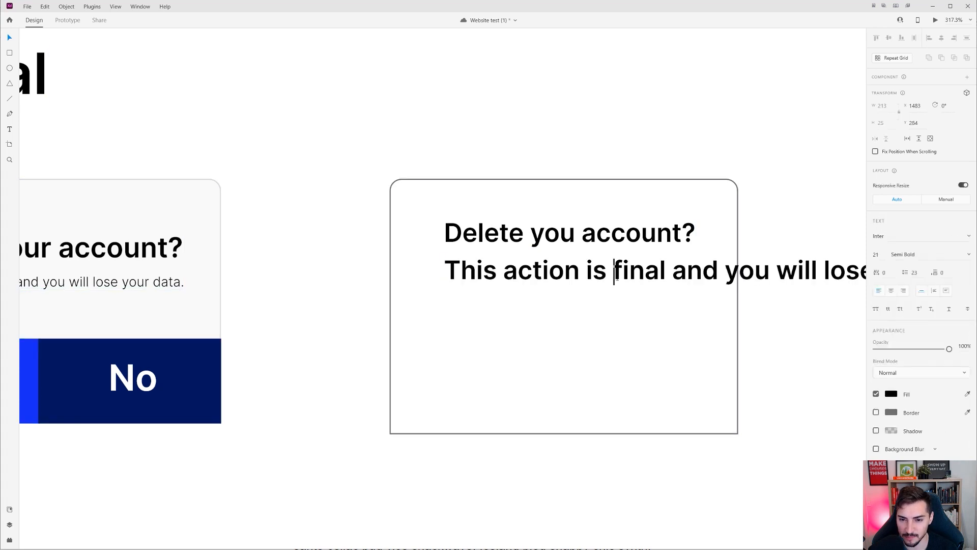
key("Escape")
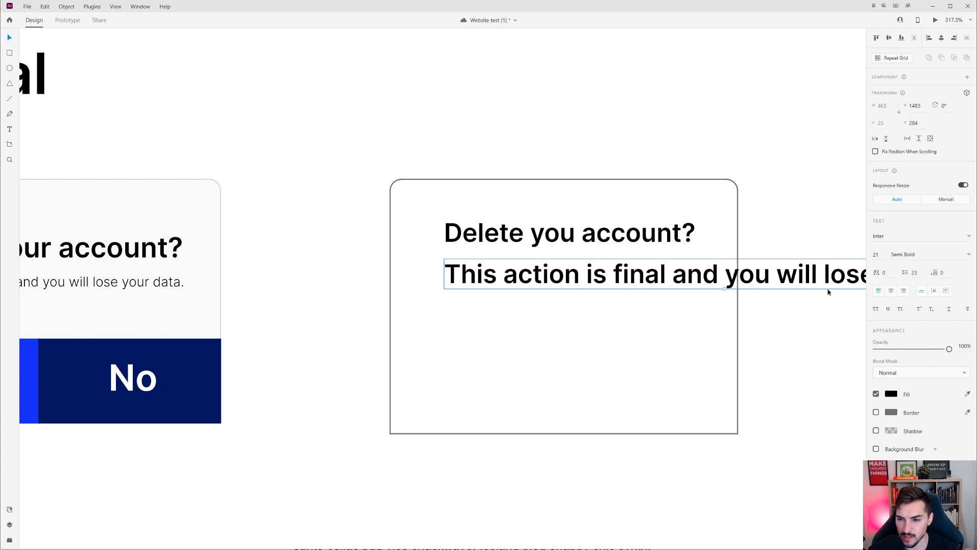
Step: Set the description text's font size to 12
left_click(878, 253)
type("14")
key("Return")
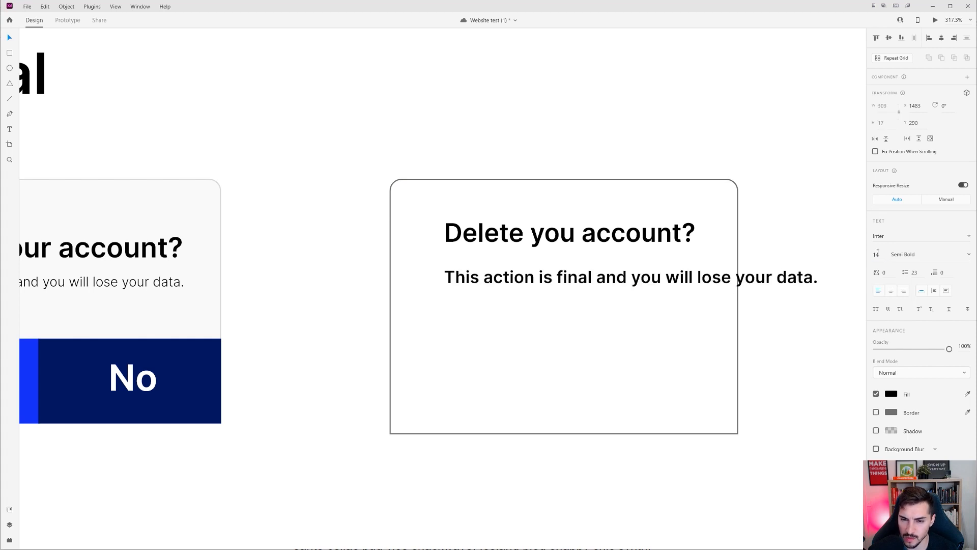
type("12")
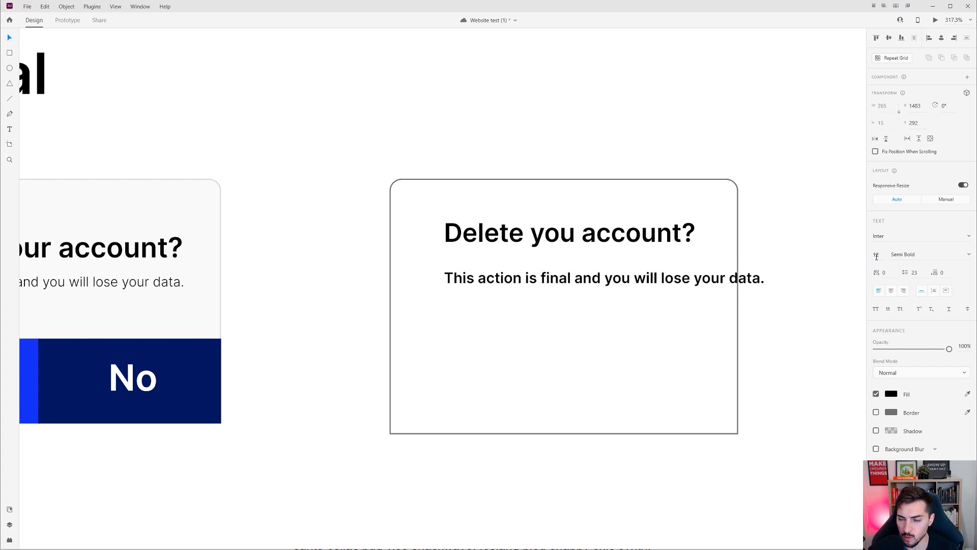
Step: Move the description closer beneath the heading and shift both text lines slightly left within the card
left_click_drag(521, 272, 473, 267)
left_click(510, 238, "shift")
left_click(535, 302)
left_click(579, 269)
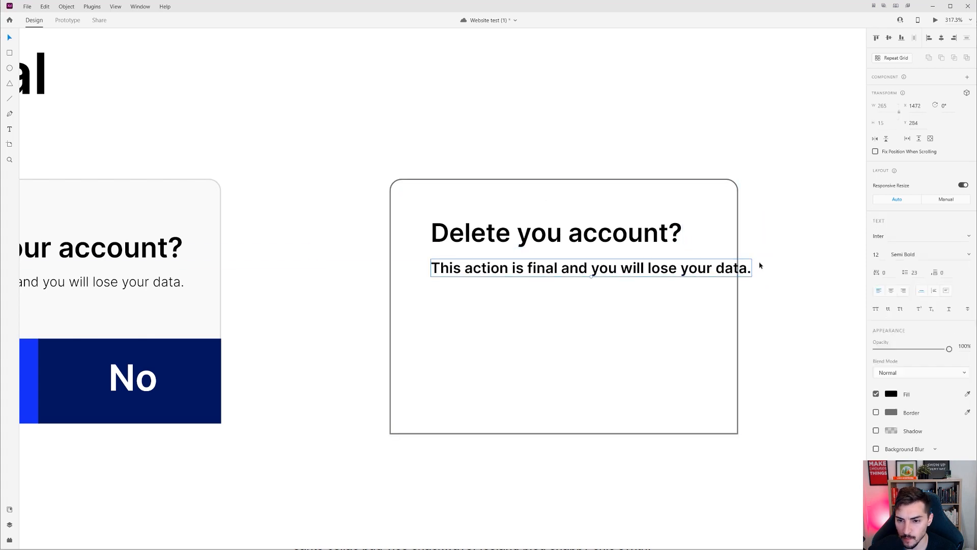
Step: Break the description onto a second line before "lose" and set its fill to dark grey (0, 0, 28)
double_click(648, 268)
key("Return")
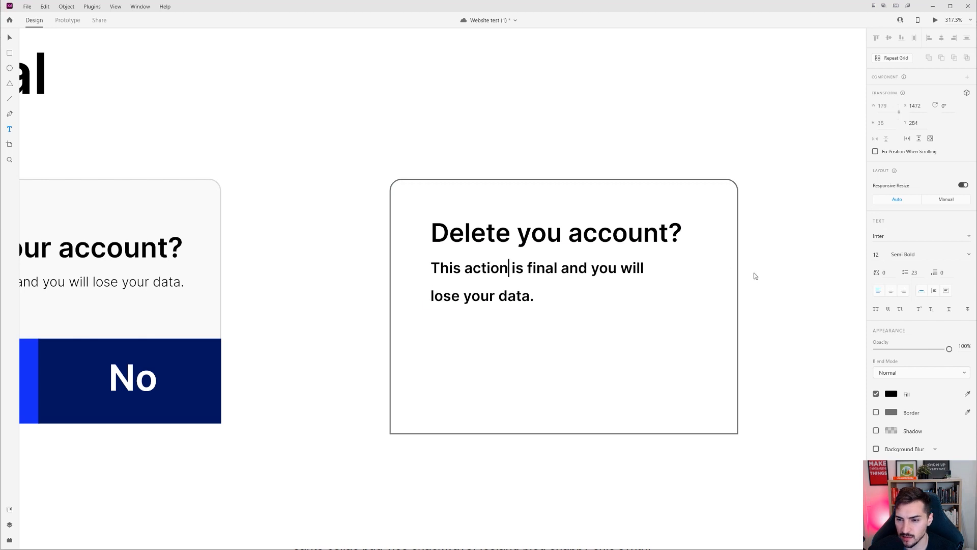
key("ctrl+a")
left_click(891, 394)
left_click(776, 359)
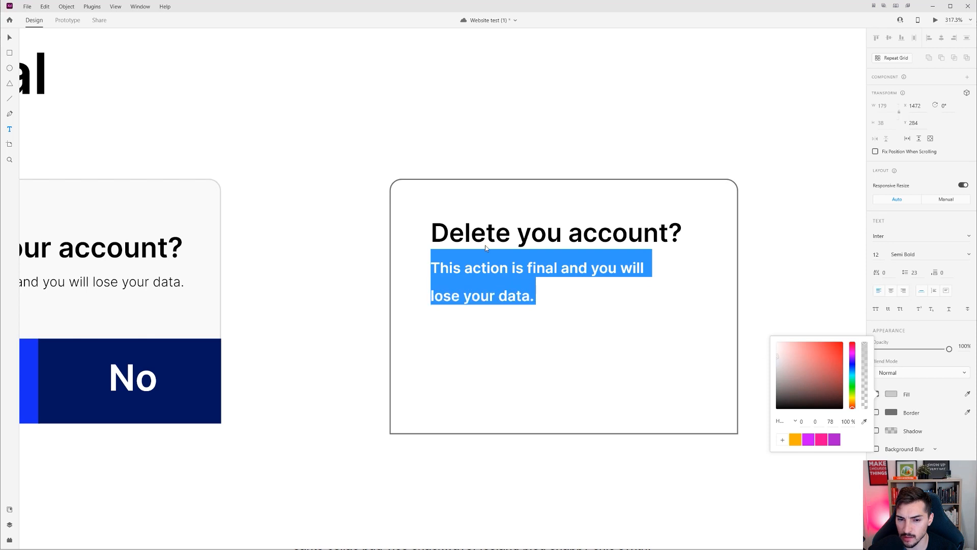
left_click(501, 260)
key("ctrl+a")
left_click(892, 394)
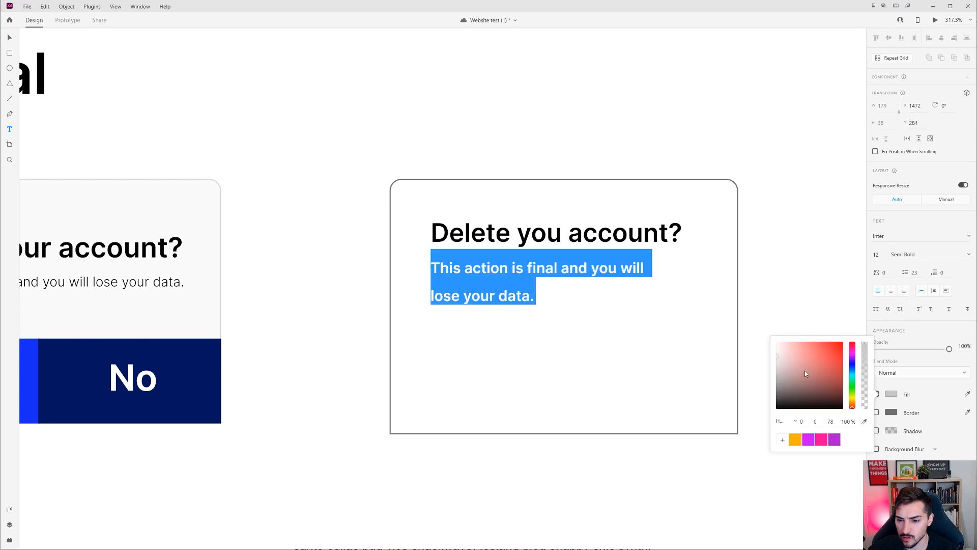
left_click_drag(777, 356, 776, 392)
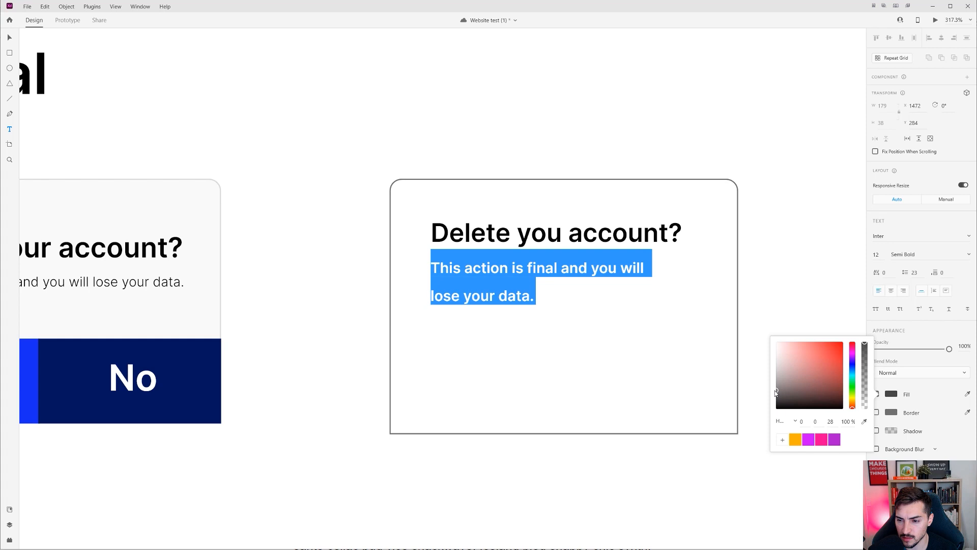
Step: Tighten the description's line spacing and change its font weight to Light
left_click(916, 273)
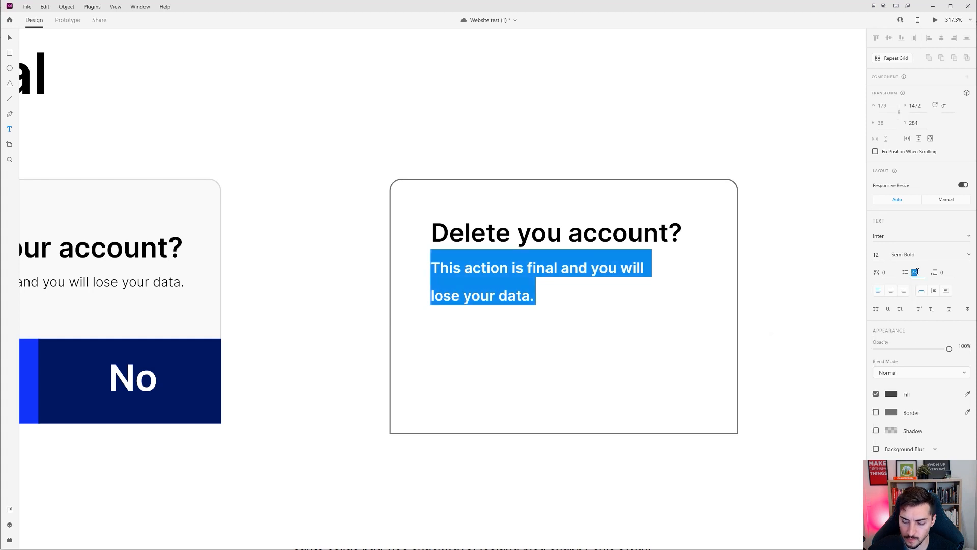
type("15")
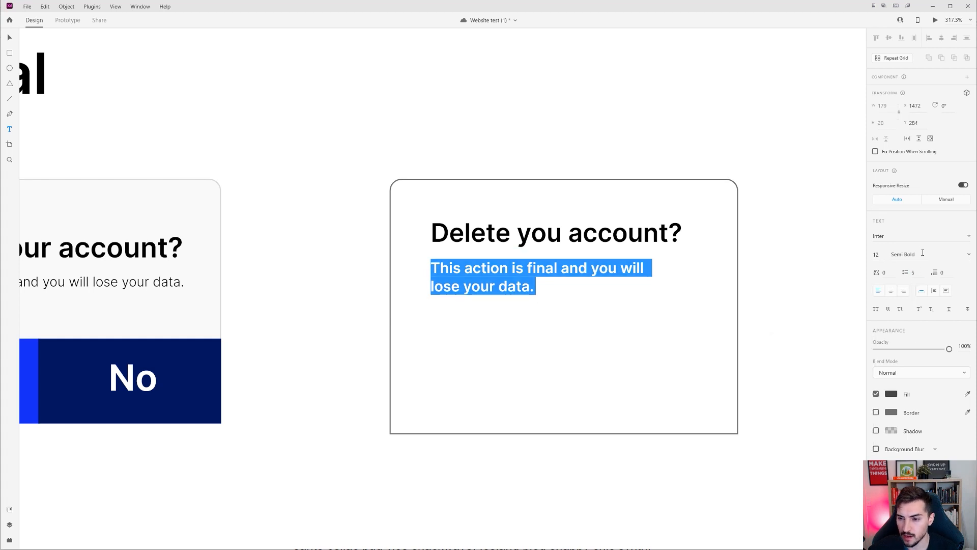
left_click(968, 257)
scroll(922, 273, "up", 2)
left_click(909, 269)
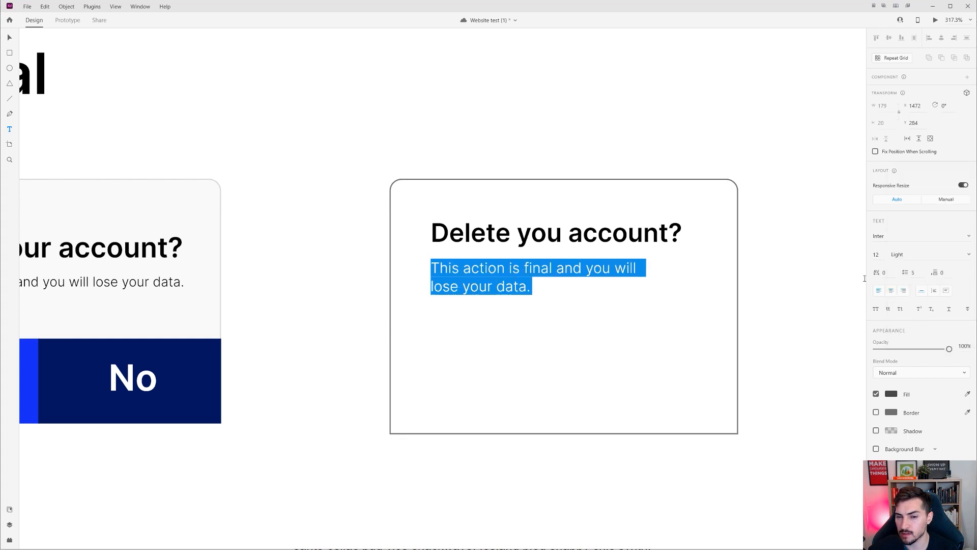
Step: Set the two-line description's line spacing to 15
left_click(557, 271)
key("Escape")
double_click(472, 270)
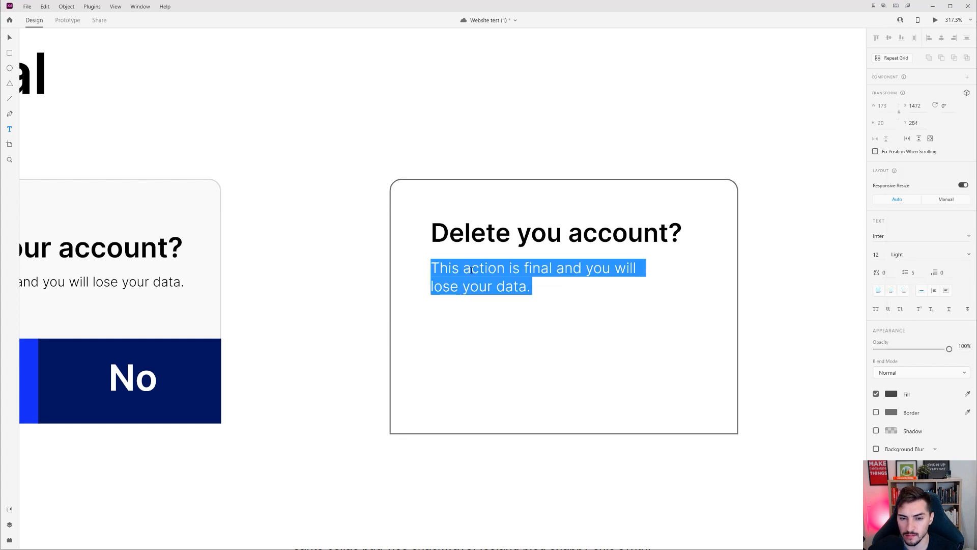
key("Escape")
double_click(538, 268)
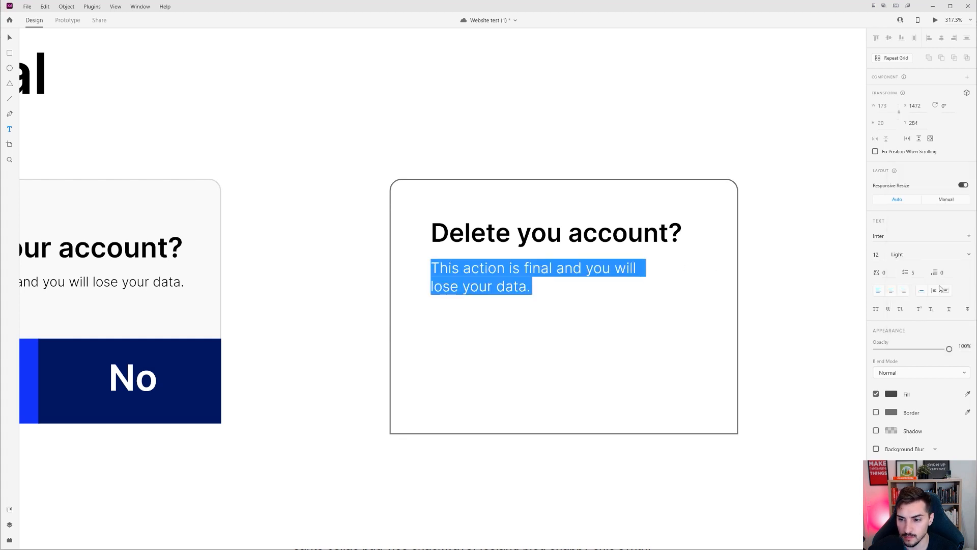
left_click(915, 274)
type("15")
key("Return")
left_click(521, 286)
left_click(587, 128)
scroll(502, 271, "up", 3)
left_click_drag(475, 286, 554, 300)
left_click(595, 265)
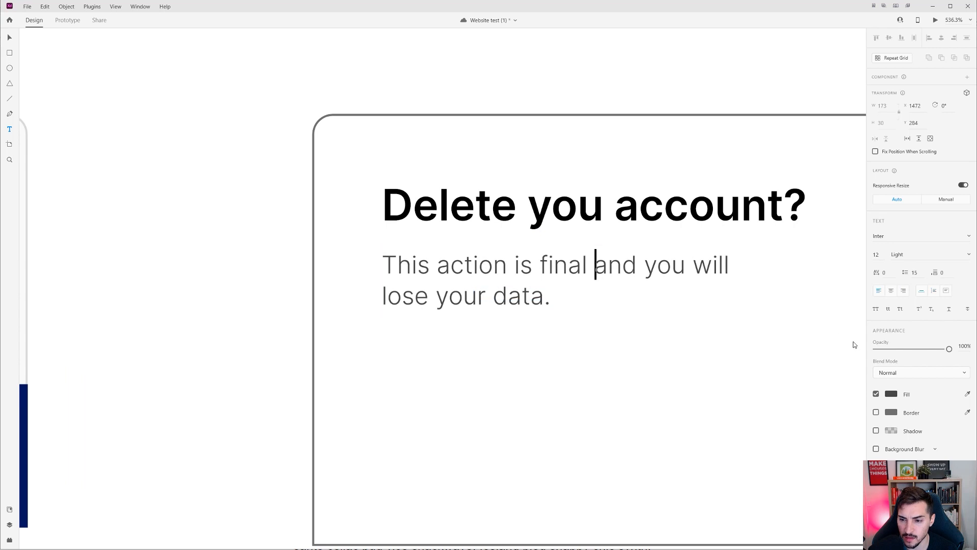
left_click(896, 398)
left_click(892, 395)
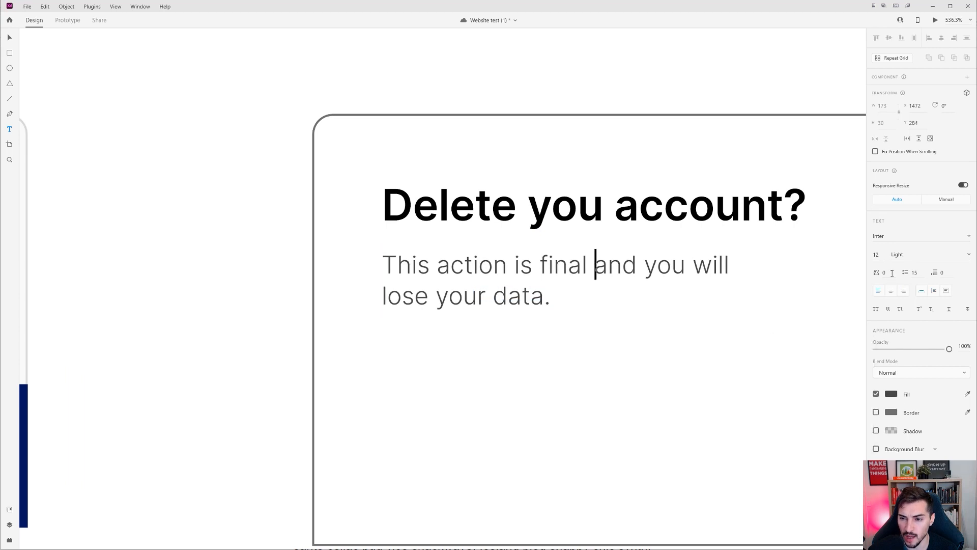
left_click(395, 266)
left_click(445, 210)
left_click(445, 209)
scroll(445, 209, "down", 1)
Step: Remove the line break before "lose" so the description is on a single line
double_click(406, 270)
left_click(405, 270)
key("Left")
key("BackSpace")
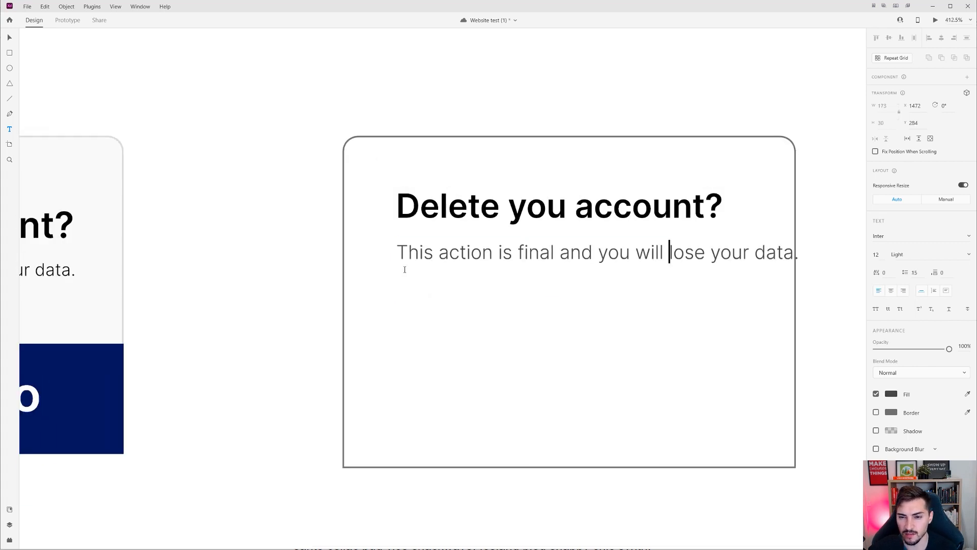
Step: Scale the description down to fit the card and align its left edge with the heading
left_click(720, 277)
left_click(598, 263)
left_click_drag(598, 263, 595, 258)
left_click(537, 258)
key("Escape")
key("Escape")
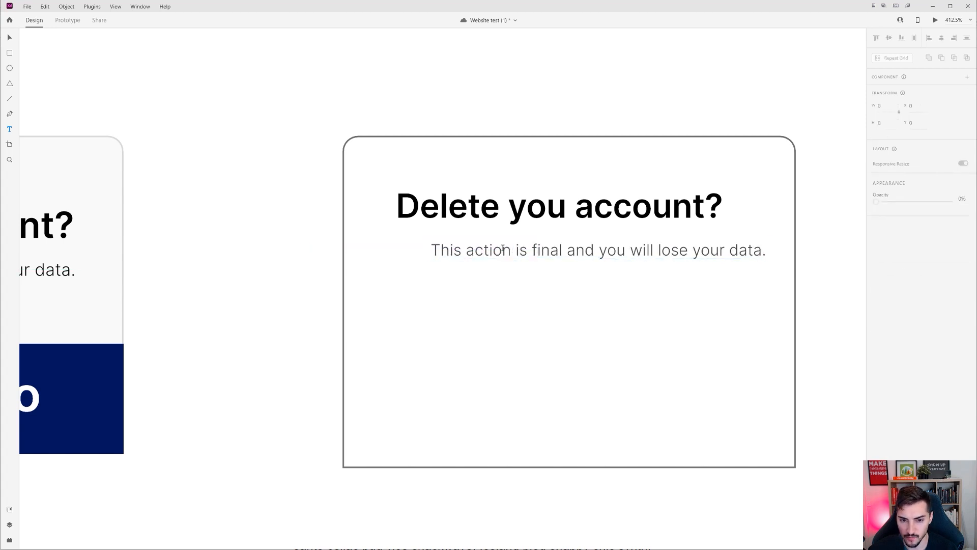
left_click_drag(500, 251, 468, 248)
Step: Draw a 144 × 75 rectangle covering the left half of the card's lower edge
left_click(599, 140)
left_click_drag(657, 94, 598, 115)
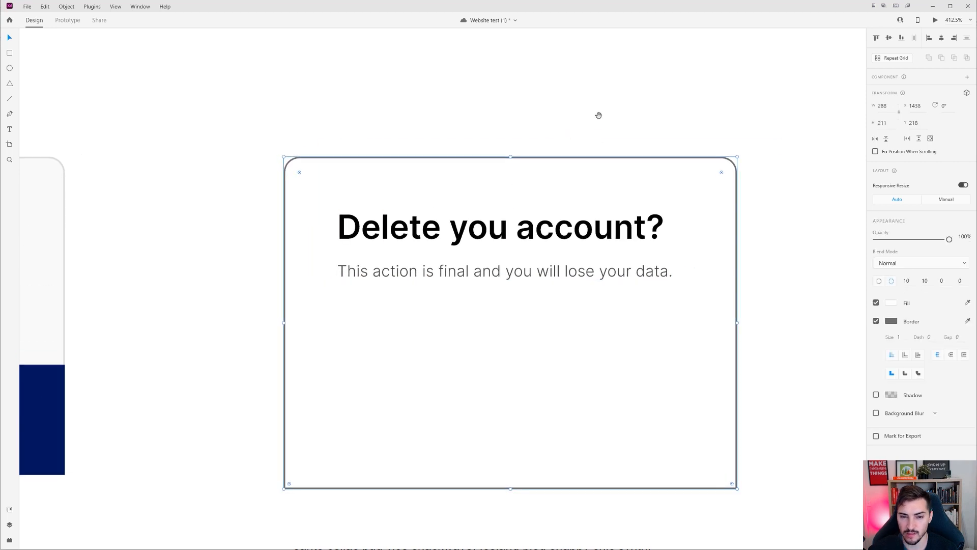
scroll(599, 115, "down", 1)
left_click_drag(411, 298, 433, 279)
left_click(316, 266)
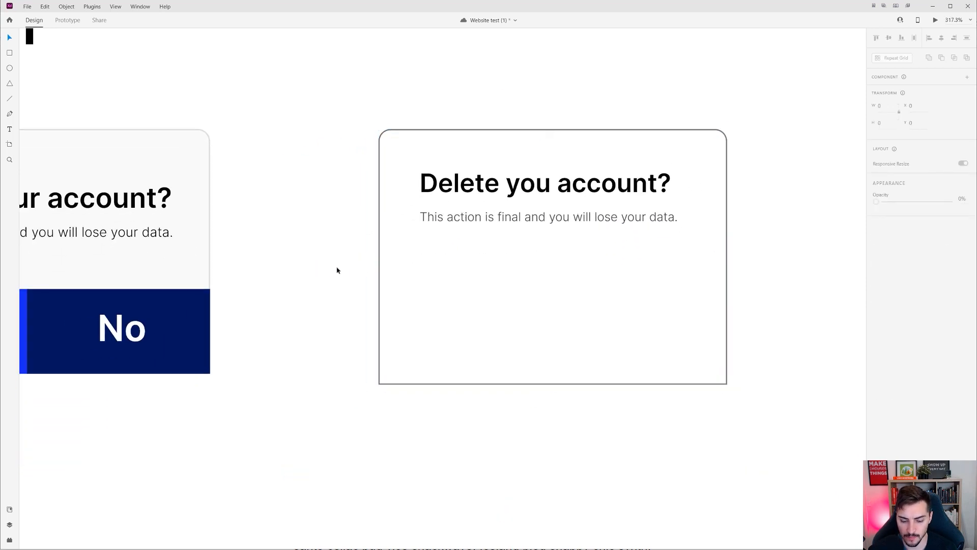
mouse_move(379, 294)
left_mouse_down()
mouse_move(550, 391)
mouse_move(569, 384)
mouse_move(553, 383)
left_mouse_up()
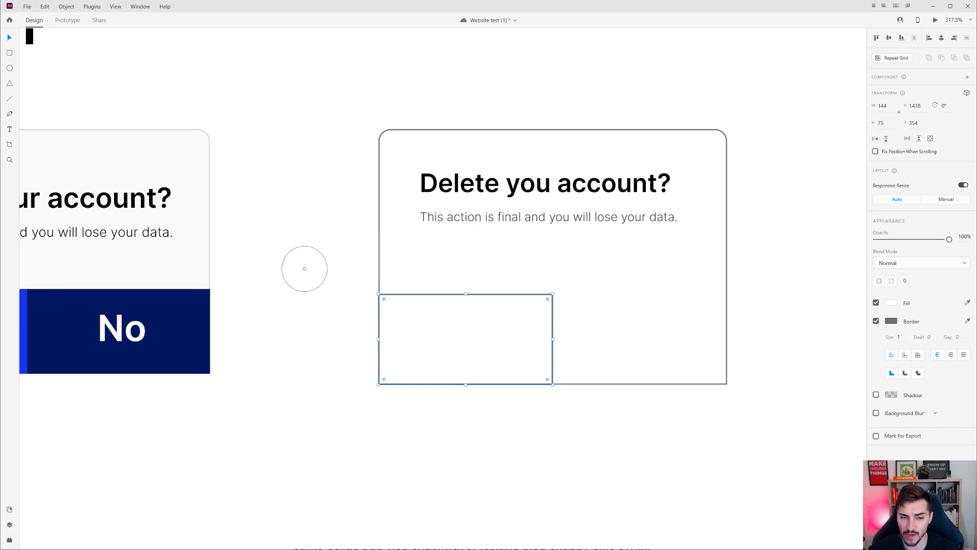
Step: Fill the lower-left rectangle with the blue sampled from the original Yes button and remove its border
left_click_drag(293, 300, 445, 269)
left_click(252, 320)
left_click(876, 322)
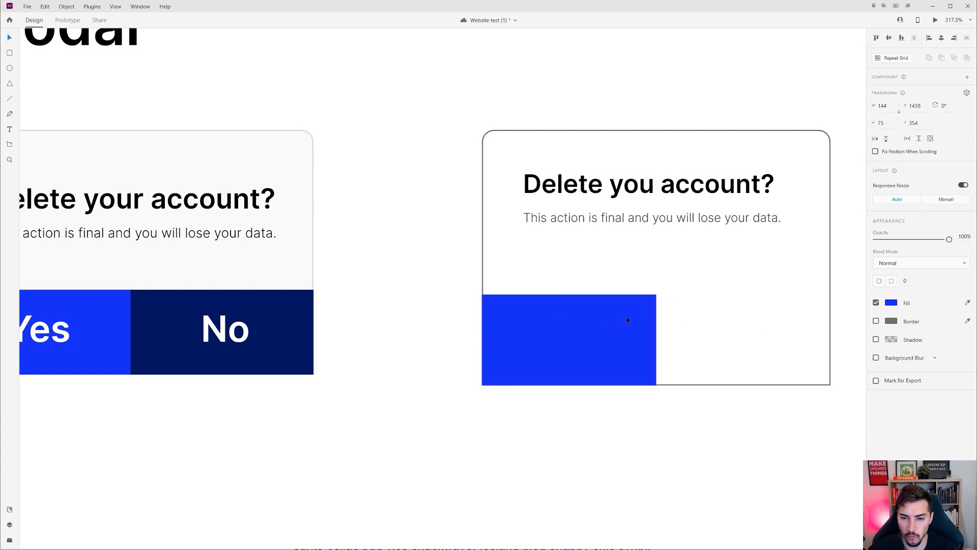
Step: Duplicate the blue rectangle into the card's lower-right half and fill it with the navy sampled from the original No button
left_click_drag(548, 326, 726, 324)
key("i")
left_click(304, 311)
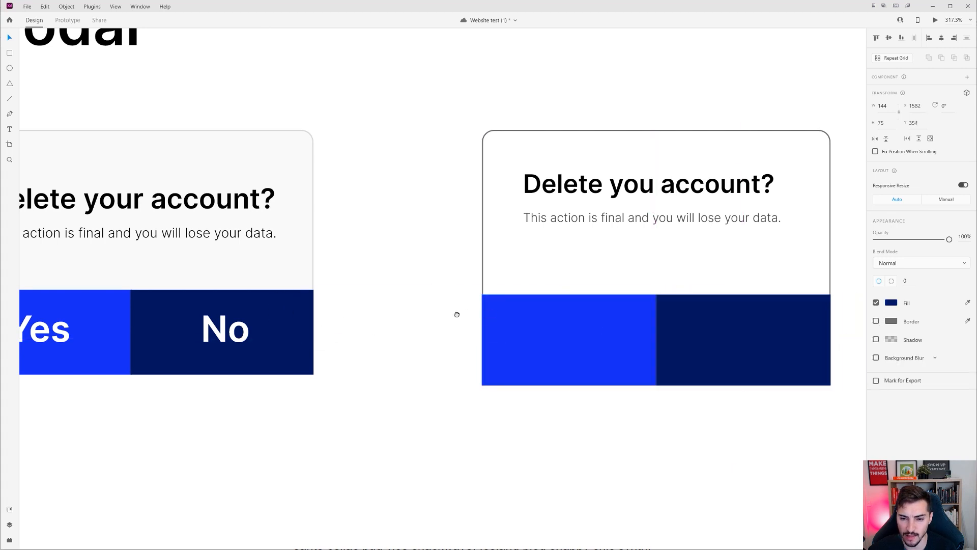
left_click_drag(457, 314, 421, 315)
left_click(226, 326)
scroll(400, 320, "left", 1)
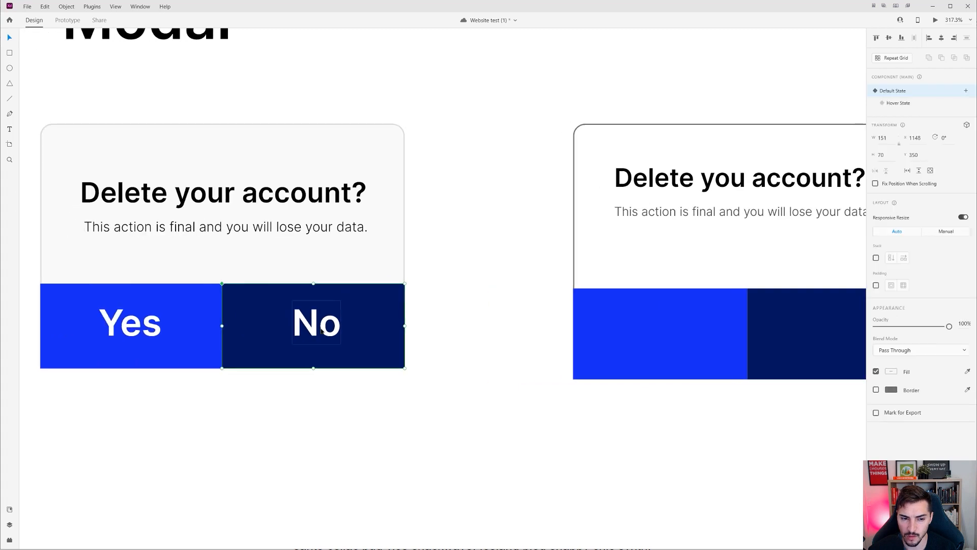
double_click(225, 319)
left_click(156, 329)
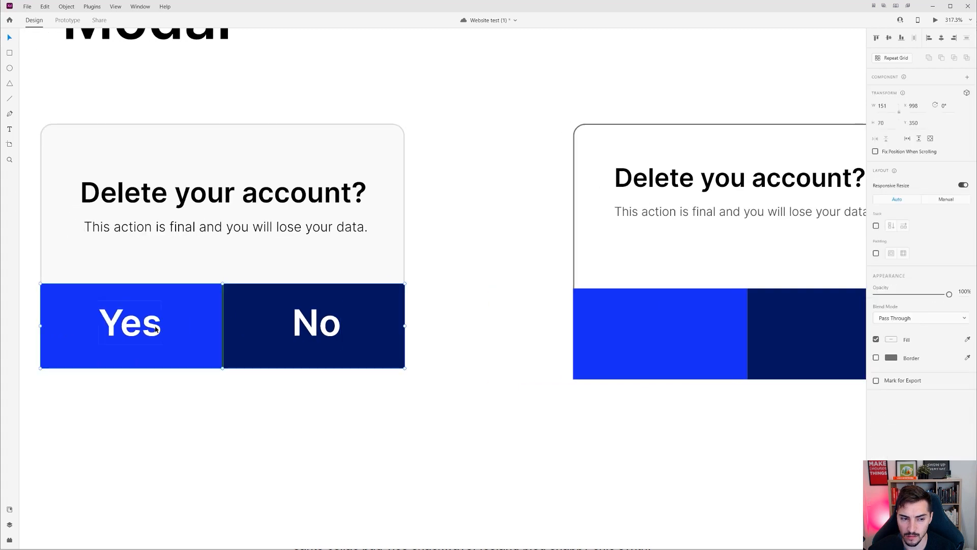
double_click(309, 328)
left_click_drag(316, 336, 619, 319)
key("ctrl+z")
left_click_drag(97, 317, 622, 319)
key("ctrl+z")
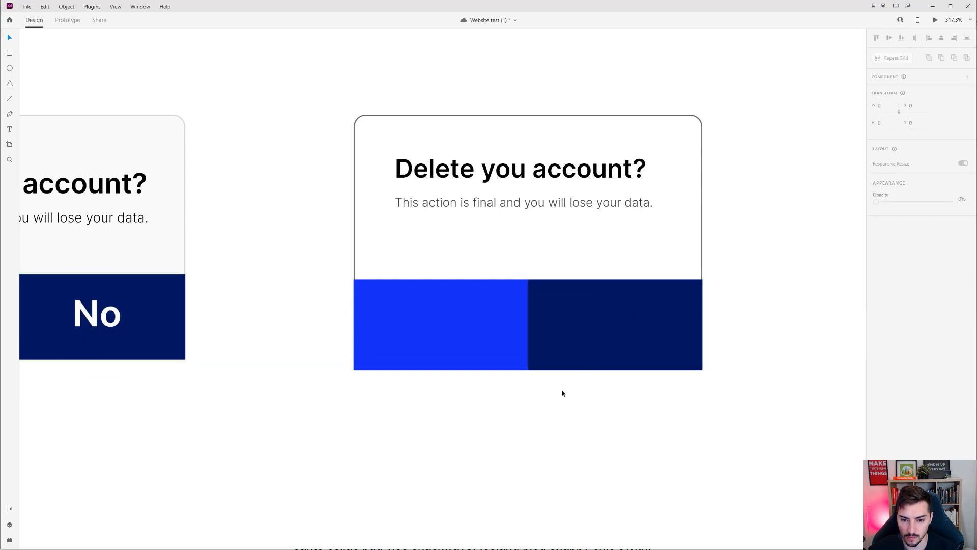
Step: Add a "No" label on the navy rectangle and duplicate it onto the blue rectangle with the text "Yes"
key("t")
left_click(602, 319)
type("N")
key("BackSpace")
type("No")
key("Escape")
left_click_drag(631, 315, 426, 326)
double_click(436, 316)
type("Yes")
key("Escape")
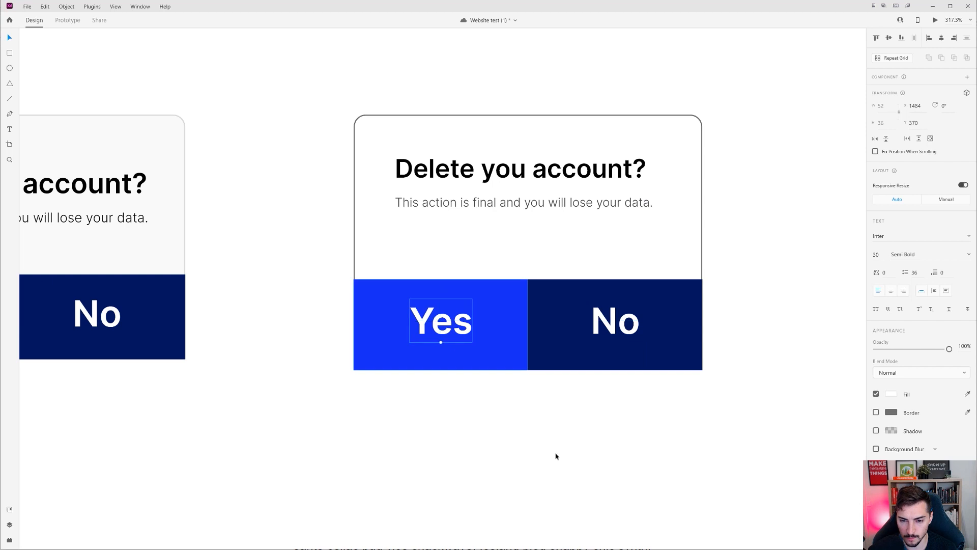
Step: Preview the artboard to compare the rebuilt modal with the original, and close the preview
left_click(556, 456)
scroll(506, 289, "right", 1)
left_click(504, 286)
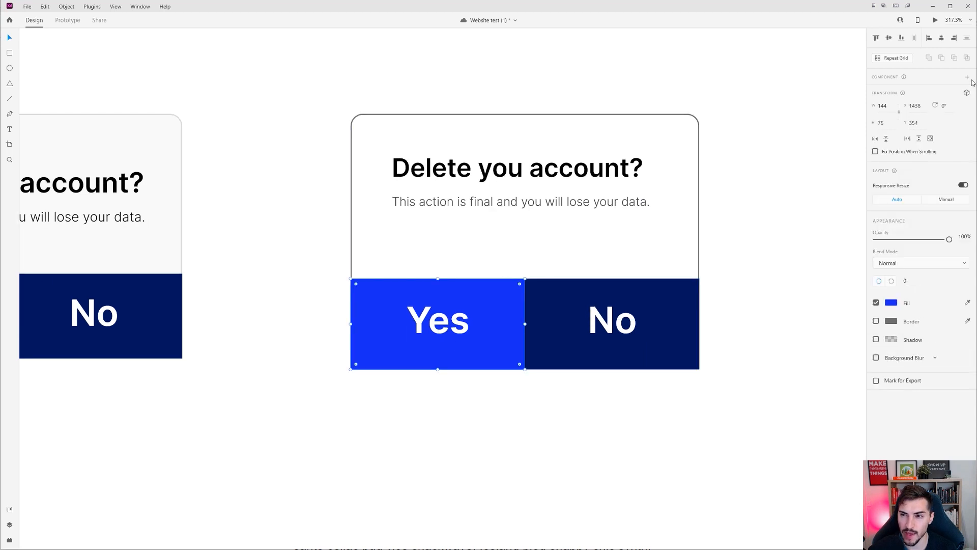
scroll(723, 208, "left", 10)
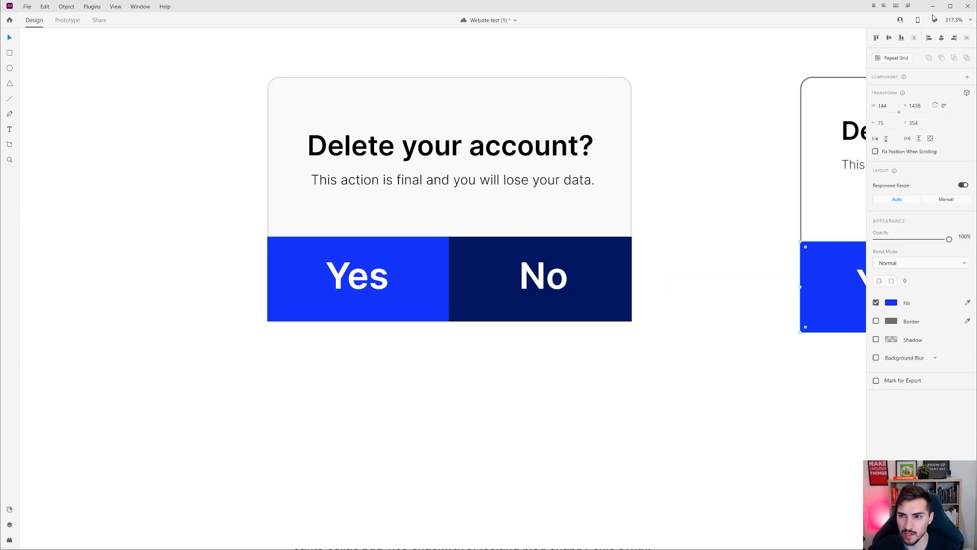
left_click(936, 20)
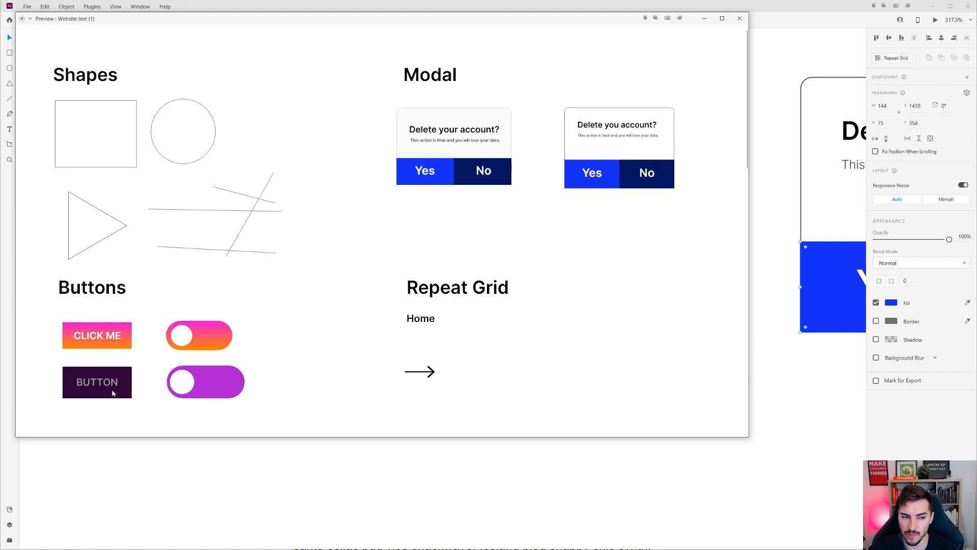
left_click(740, 18)
Step: Move the rebuilt modal's heading and description together down and right, with the heading at Y 252
scroll(471, 173, "right", 5)
left_click_drag(575, 182, 519, 247)
key("ctrl+z")
left_click(530, 225)
left_click(520, 253, "shift")
key("Down")
key("Down")
key("Right")
key("Right")
key("Right")
key("Right")
key("shift+Down")
key("Right")
key("Right")
key("shift+Up")
scroll(206, 183, "up", 3)
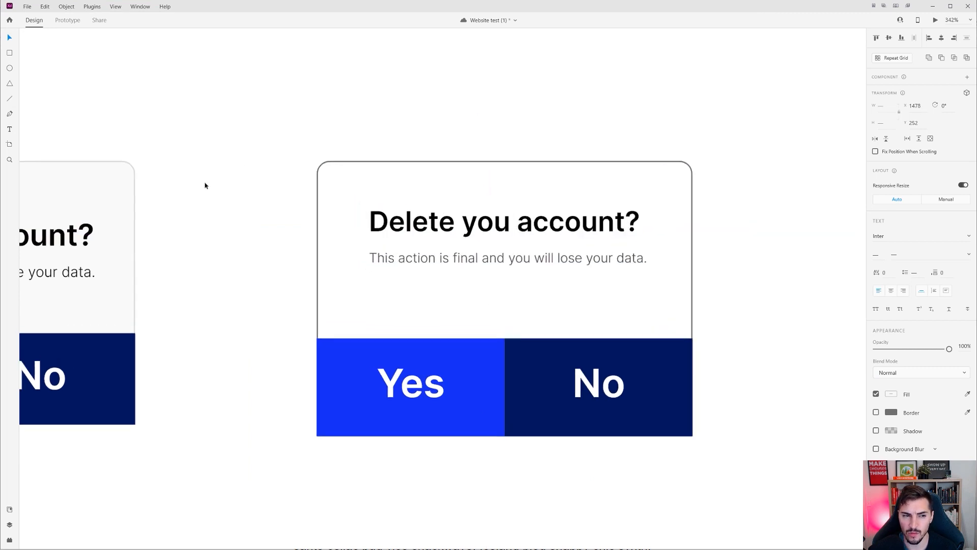
Step: Change the rebuilt card's border color to a lighter gray
left_click_drag(205, 183, 663, 170)
scroll(434, 202, "up", 3)
scroll(434, 201, "down", 2)
scroll(504, 190, "down", 1)
scroll(448, 173, "right", 8)
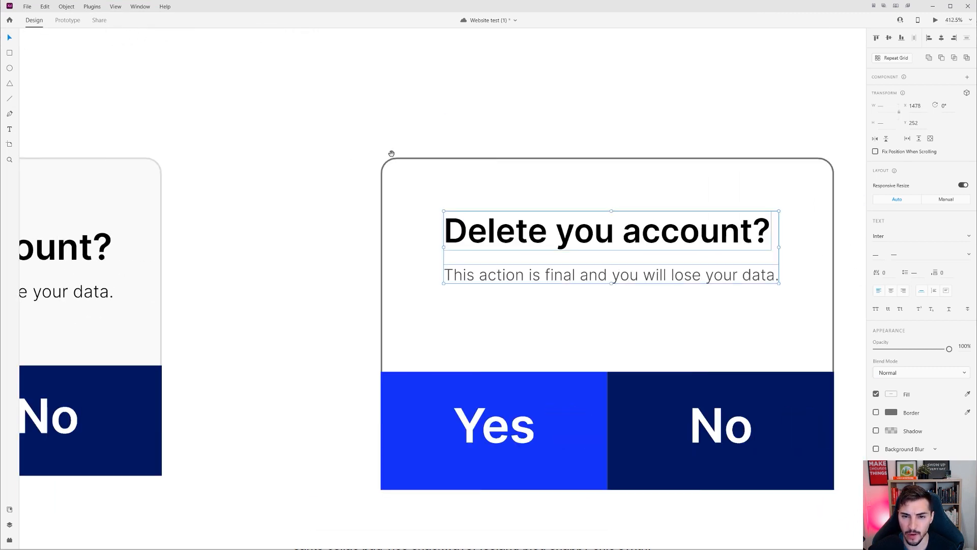
left_click(541, 163)
scroll(559, 170, "right", 1)
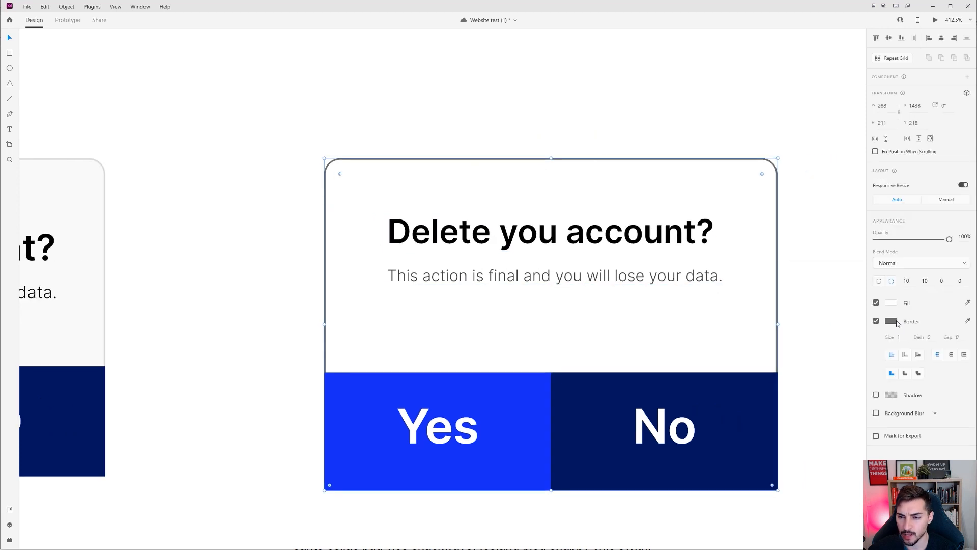
left_click(892, 321)
left_click_drag(776, 304, 777, 286)
left_click(788, 221)
left_click(760, 186)
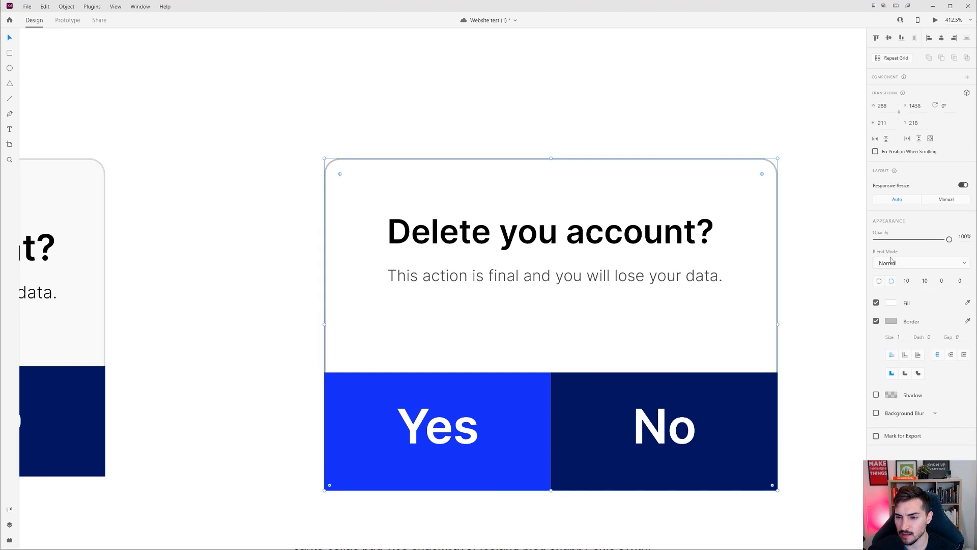
Step: Fill the rebuilt card with an off-white, HSB 0, 0, 98
left_click(892, 304)
left_click_drag(778, 261, 777, 258)
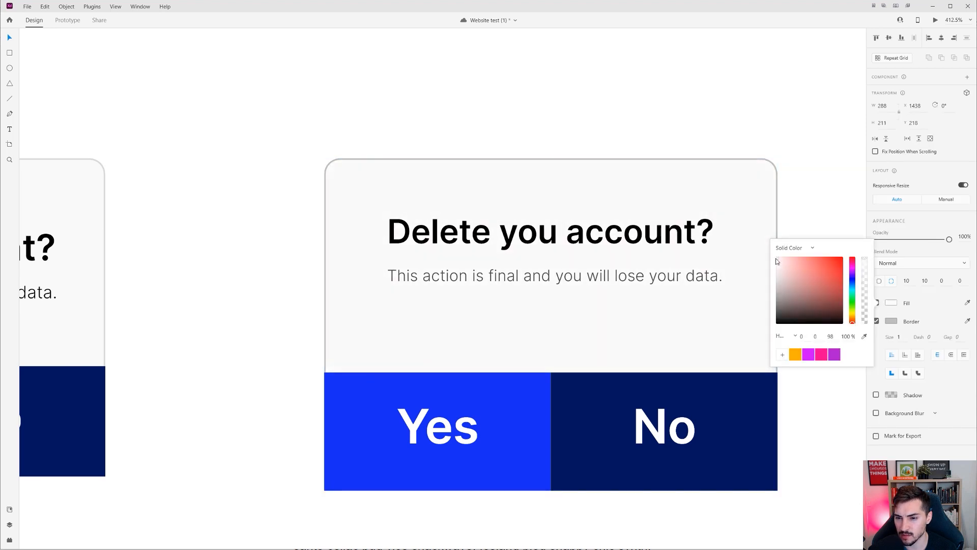
left_click(842, 190)
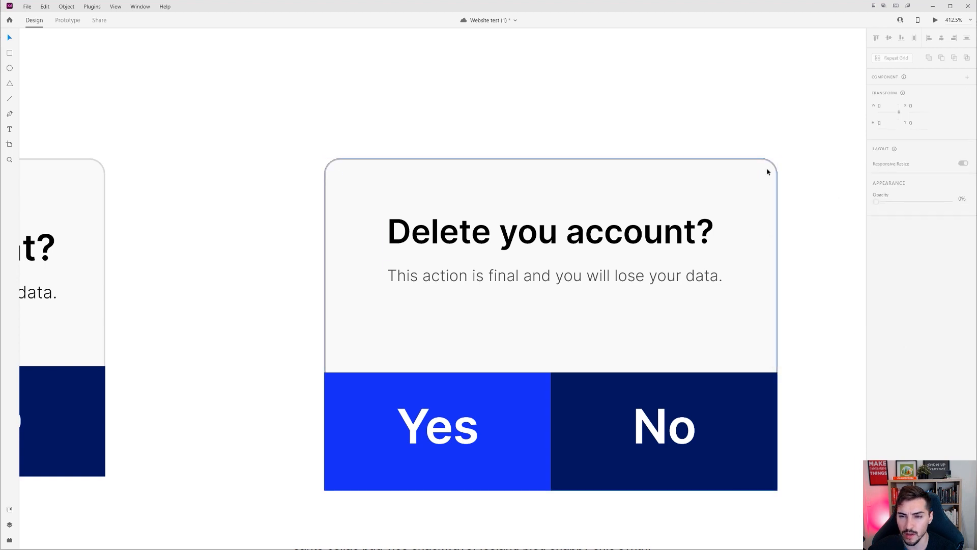
Step: Turn the "Home" text under the Repeat Grid heading into a repeat grid and ungroup it again
scroll(766, 171, "up", 5)
scroll(763, 199, "down", 7)
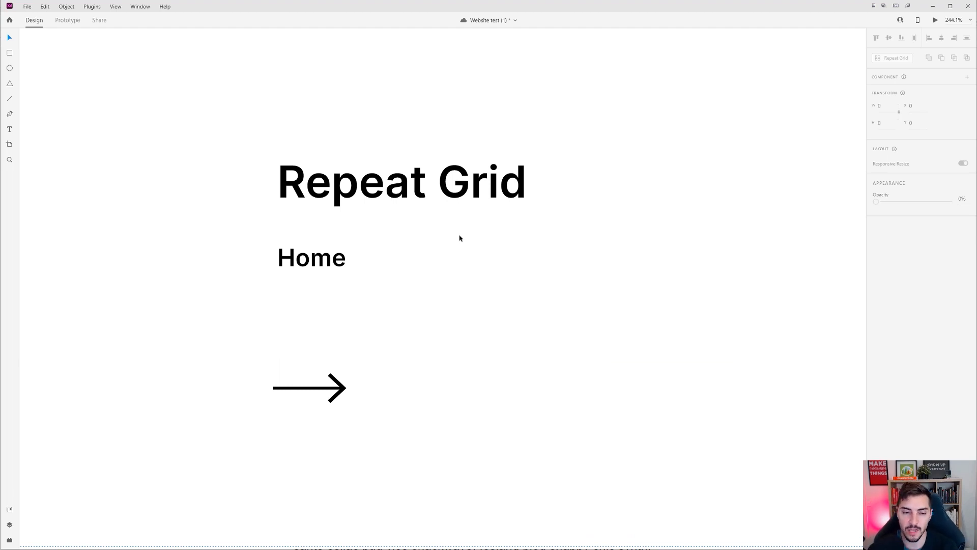
scroll(300, 300, "up", 2)
left_click(321, 279)
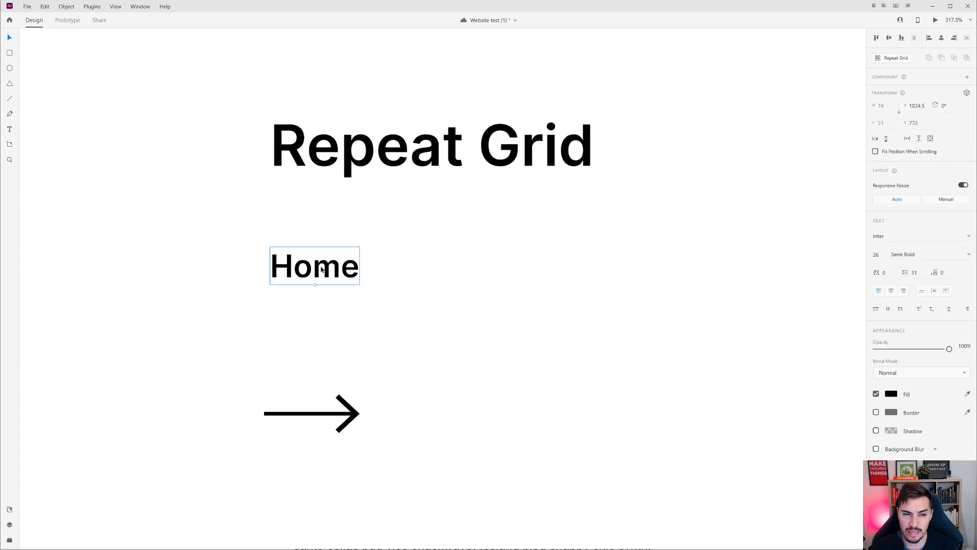
left_click_drag(353, 263, 313, 246)
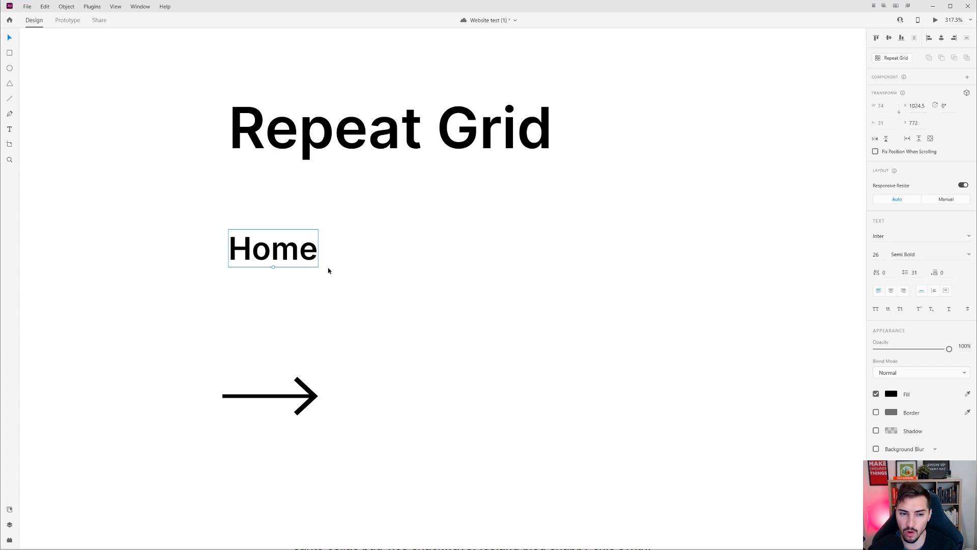
key("ctrl+r")
scroll(224, 245, "up", 2)
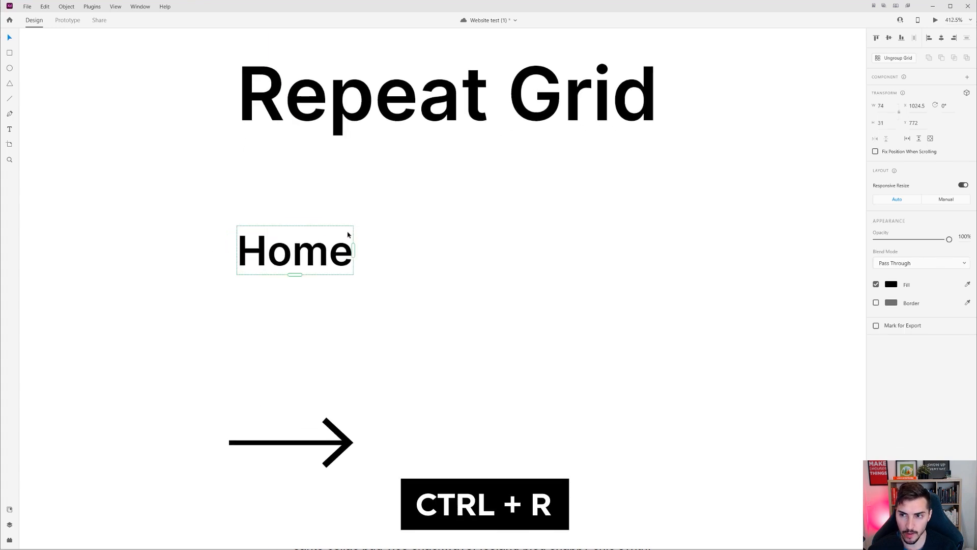
left_click(895, 58)
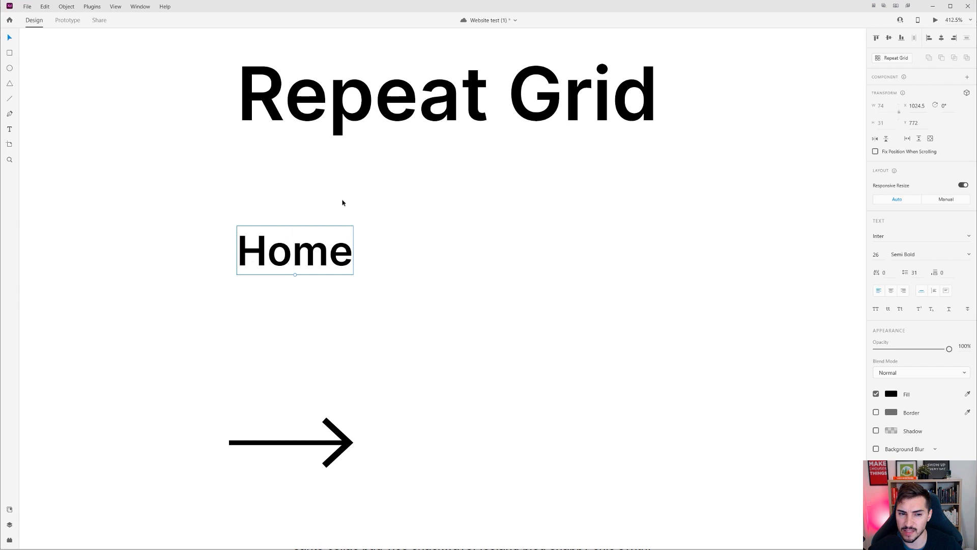
Step: Convert the "Home" text into a repeat grid and extend it sideways to five copies
left_click(890, 59)
scroll(358, 254, "down", 2)
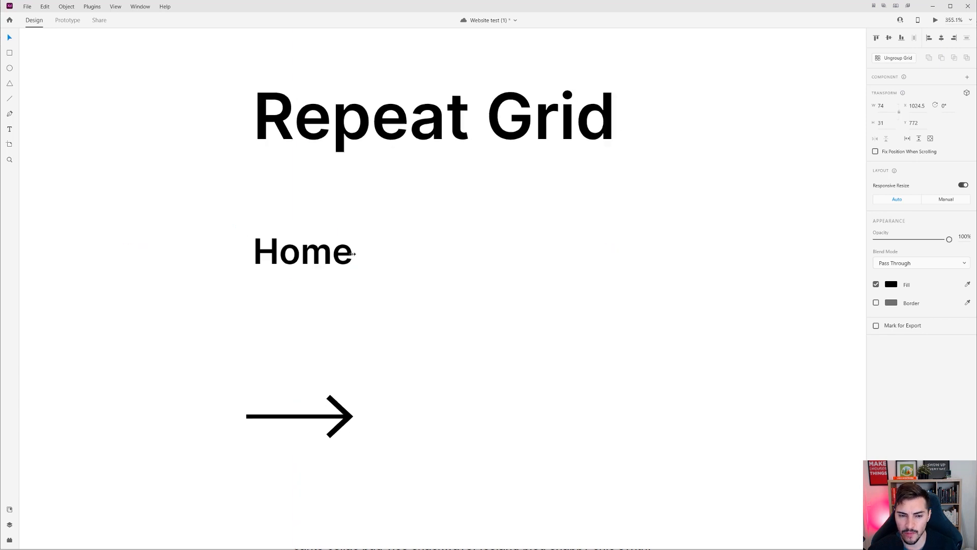
left_click_drag(355, 249, 824, 238)
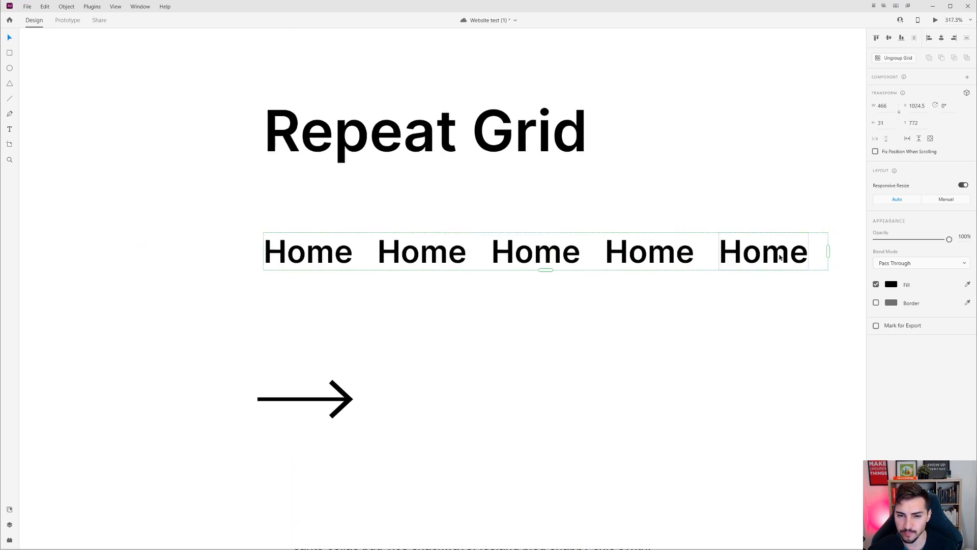
Step: Adjust the gap between the "Home" copies, narrowing it so the grid is 438 wide
left_click_drag(632, 305, 540, 346)
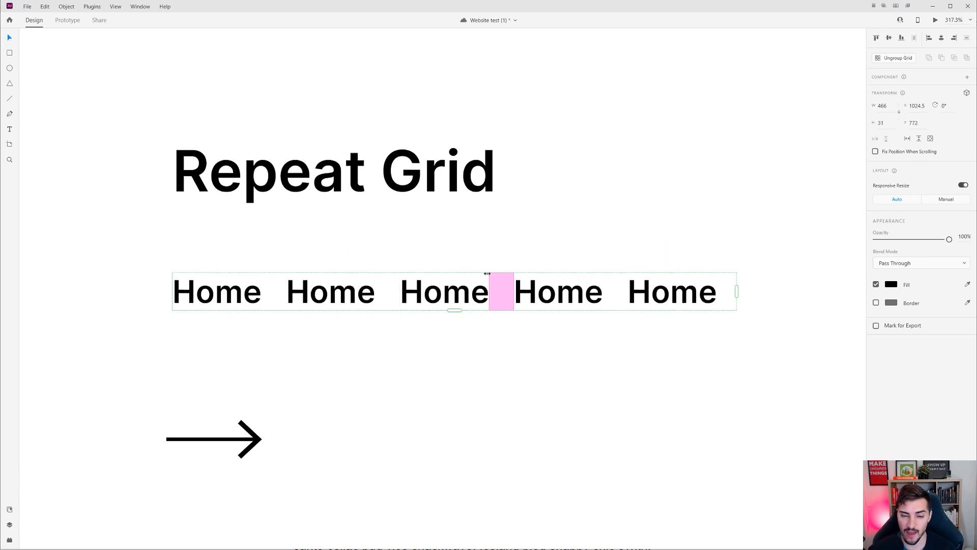
scroll(498, 293, "up", 2)
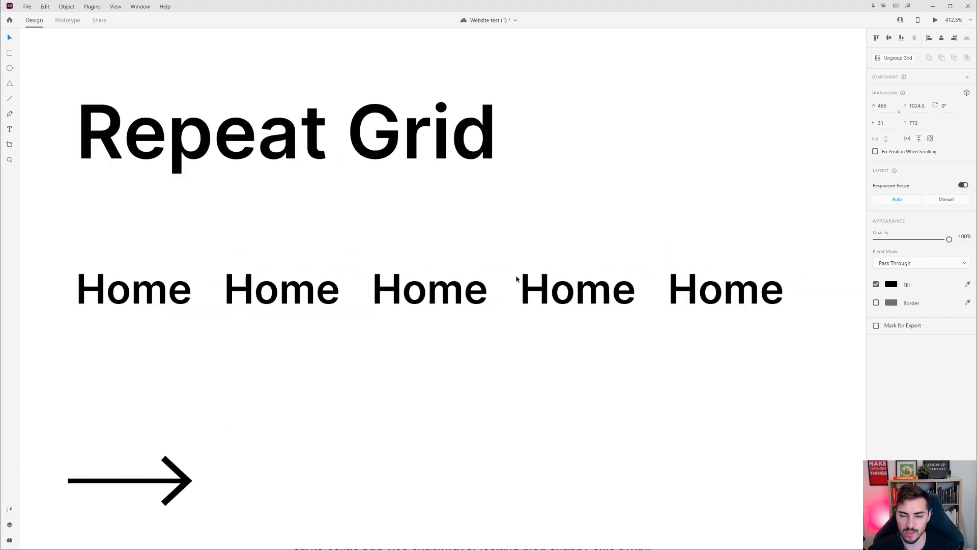
left_click_drag(502, 289, 504, 290)
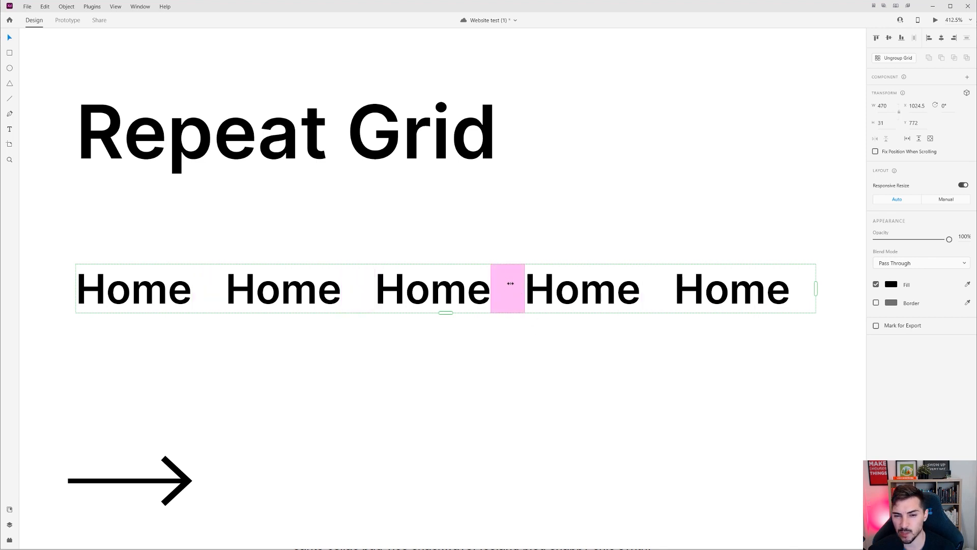
left_click_drag(510, 284, 469, 283)
scroll(468, 312, "down", 2)
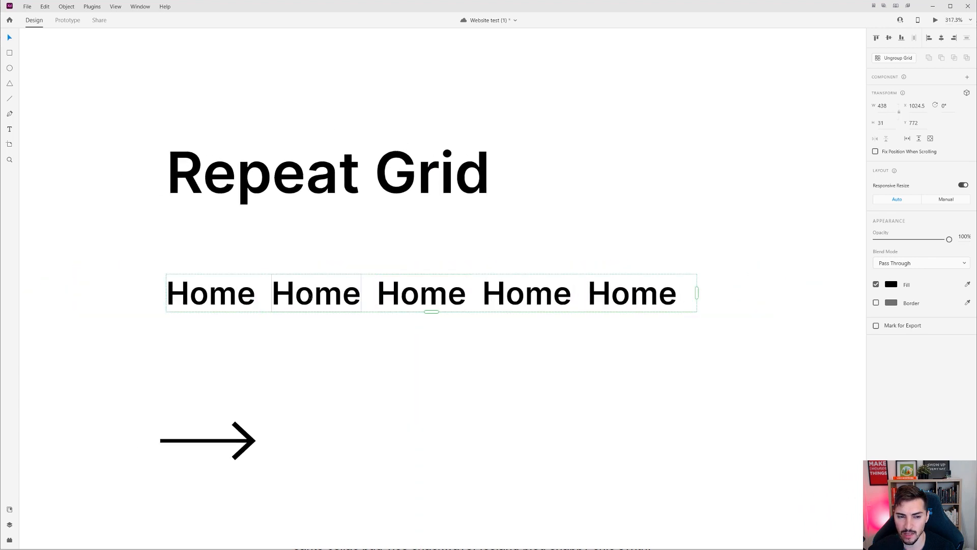
Step: Change the second, third and fourth grid items to "About", "Hello" and "Shop"
double_click(309, 296)
double_click(322, 289)
type("About")
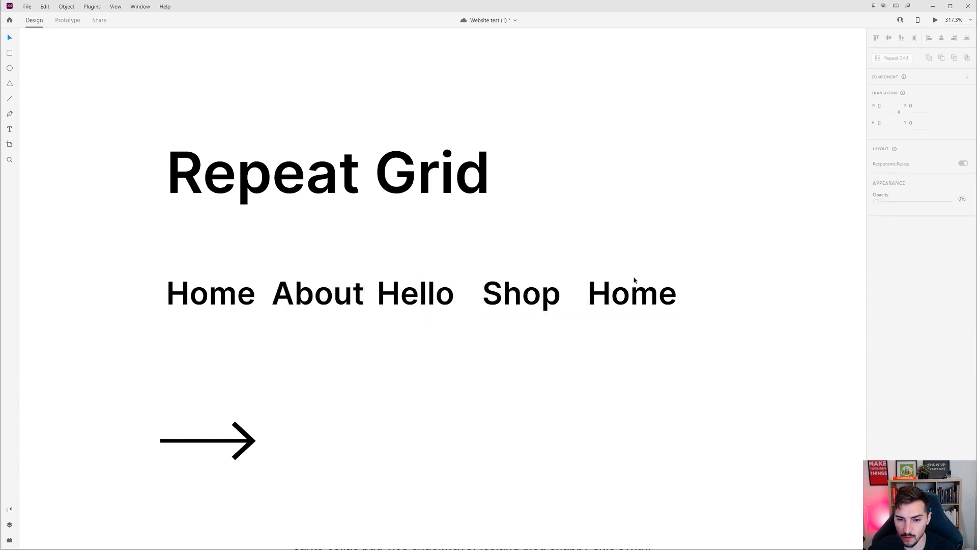
Step: Resize the text grid to three columns and two rows, 241 × 77, and move it up to Y 754
left_click(634, 281)
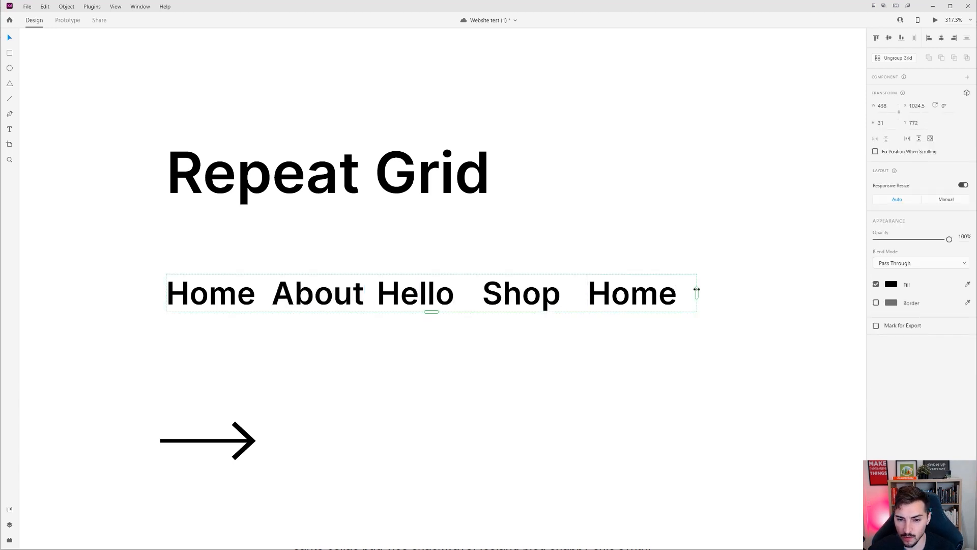
left_click_drag(699, 284, 479, 280)
left_click_drag(307, 312, 311, 370)
left_click_drag(307, 318, 308, 305)
scroll(286, 290, "up", 2)
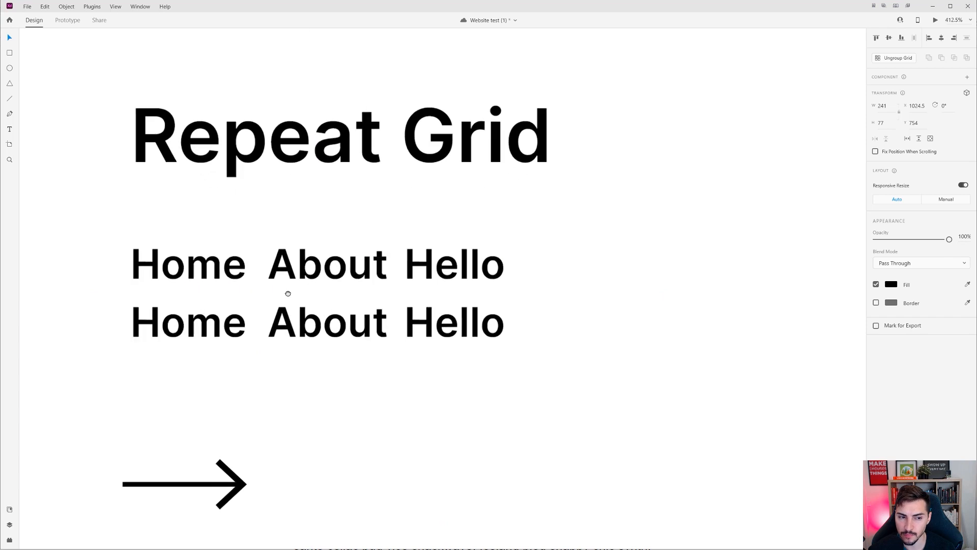
scroll(290, 245, "left", 1)
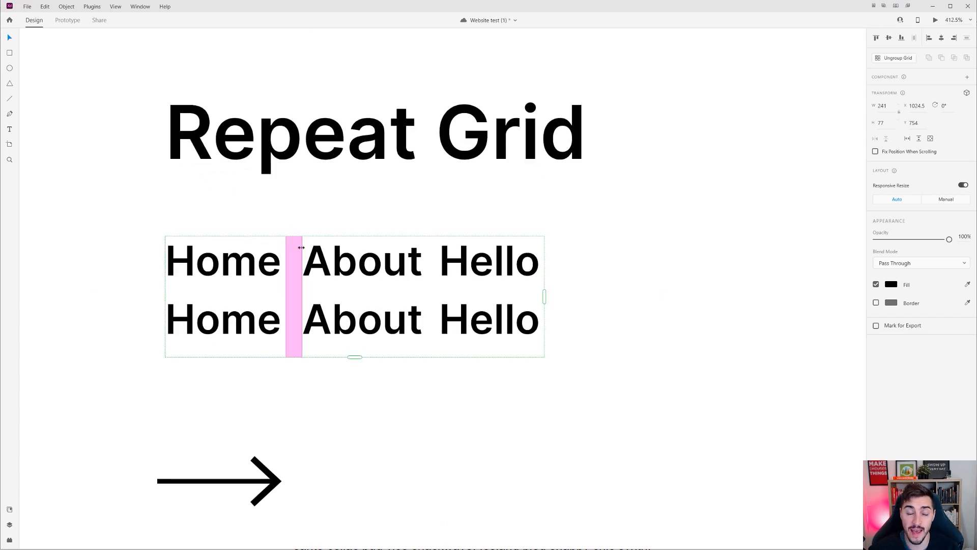
Step: Lay out the arrow as a repeat grid of six columns by three rows below the text grid and ungroup it
scroll(350, 395, "down", 3)
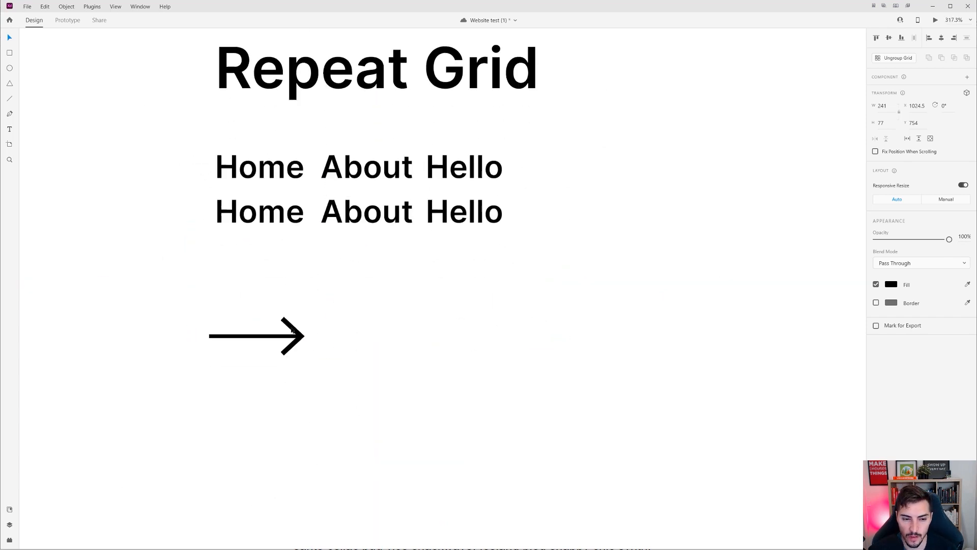
left_click(297, 338)
left_click_drag(308, 336, 748, 321)
scroll(748, 321, "down", 6)
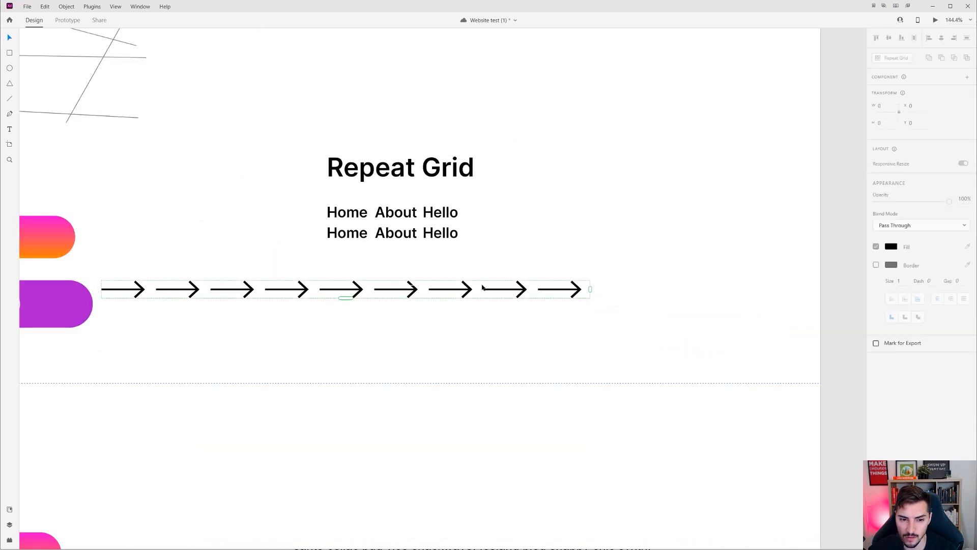
left_click_drag(346, 304, 346, 425)
left_click_drag(395, 312, 615, 278)
left_click_drag(812, 320, 638, 320)
left_click_drag(463, 391, 470, 327)
key("ctrl+shift+g")
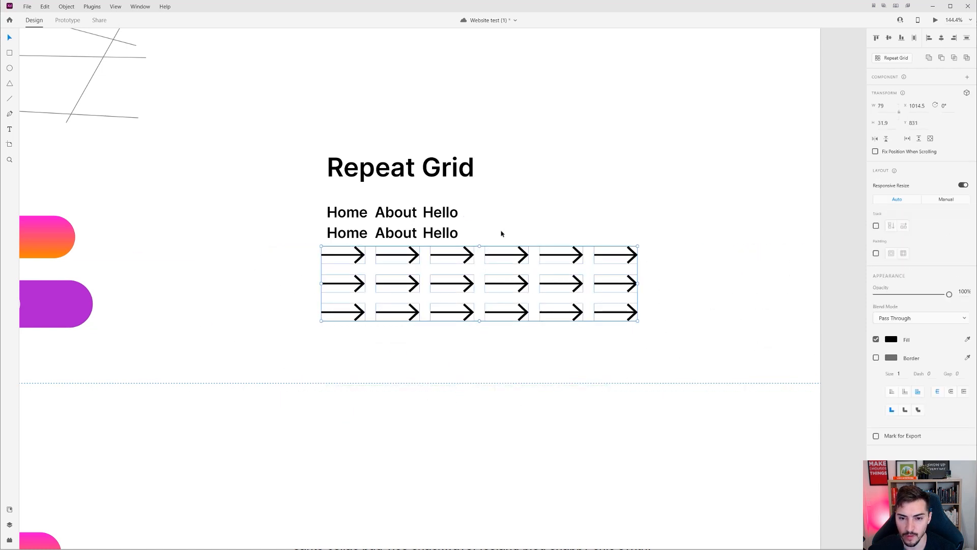
Step: Try moving single arrows out of the ungrouped arrangement
scroll(439, 298, "up", 5)
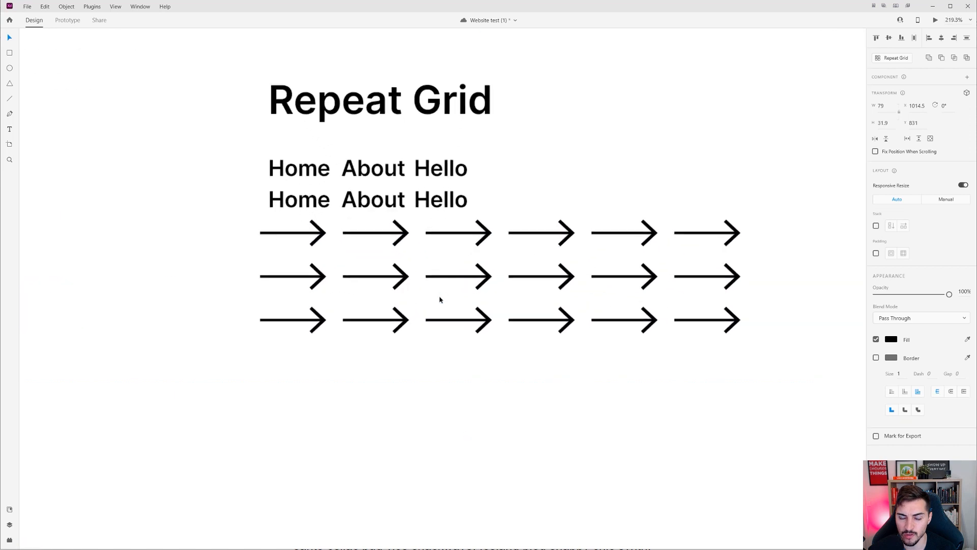
left_click(440, 297)
left_click_drag(556, 232, 612, 203)
key("ctrl+z")
key("ctrl+z")
left_click_drag(452, 339, 466, 398)
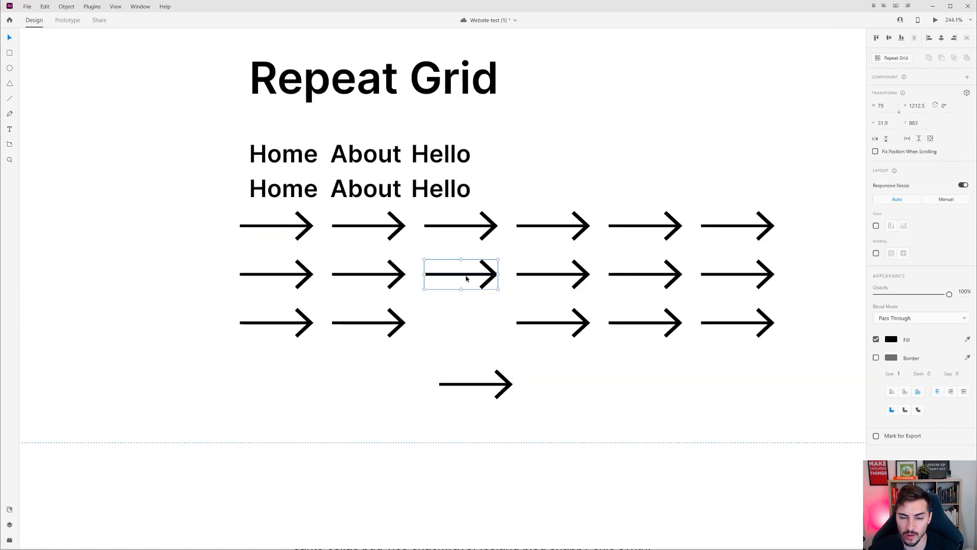
key("ctrl+z")
Step: Fill the third arrow in the lowest row with red, HSB 0, 100, 100
left_click(891, 339)
left_click_drag(803, 312, 852, 294)
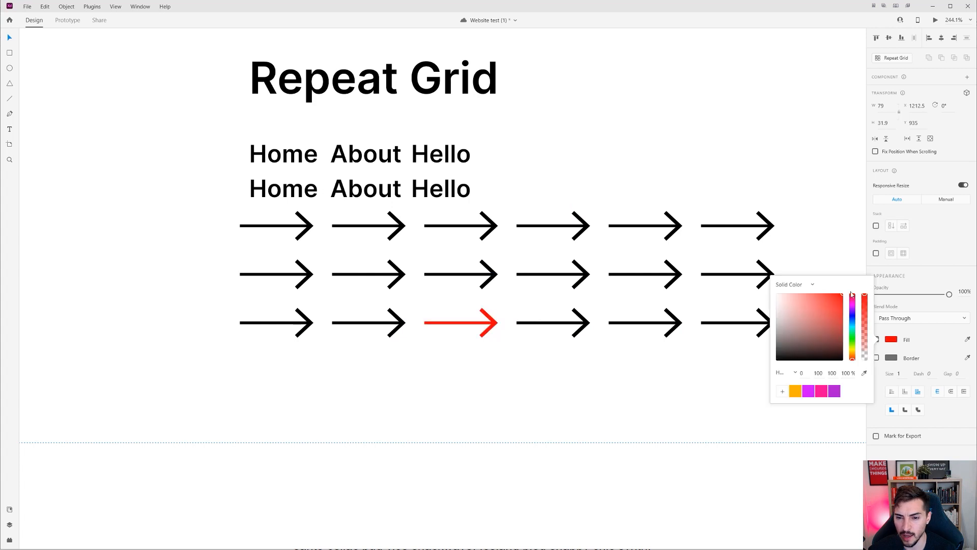
left_click(562, 283)
Step: Move the Home/About/Hello text grid up to Y 745, away from the arrows
scroll(534, 268, "up", 3)
left_click_drag(422, 249, 311, 358)
left_click(299, 247)
left_click_drag(236, 234, 236, 223)
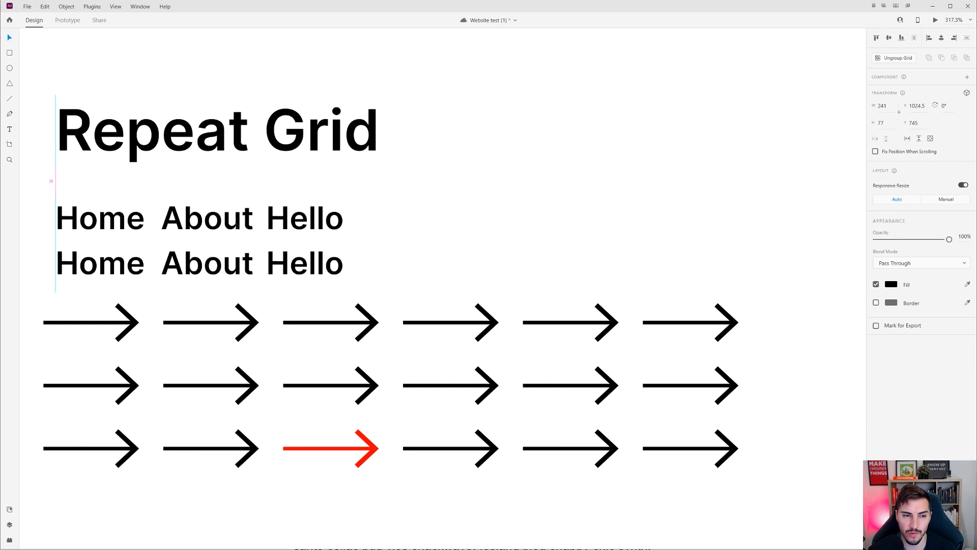
left_click(398, 197)
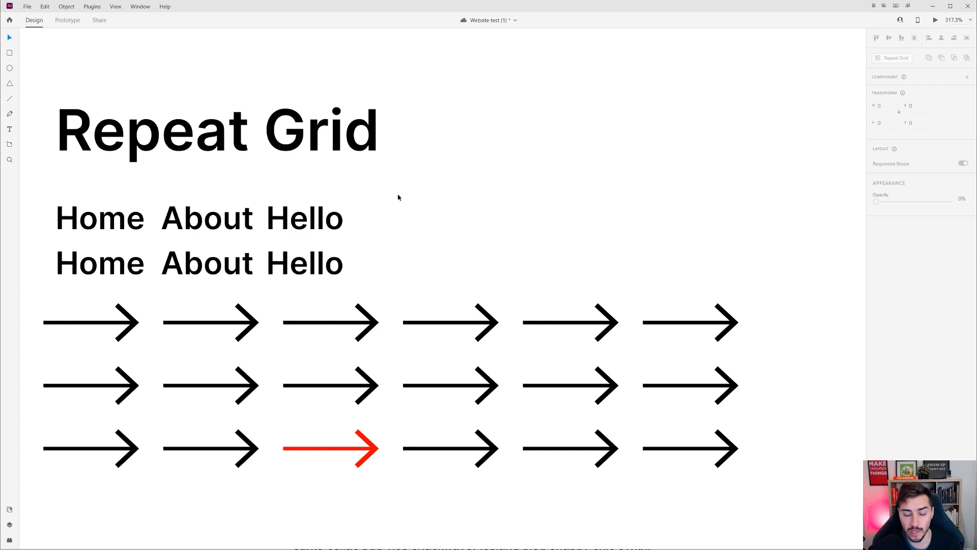
scroll(402, 193, "down", 2)
scroll(362, 192, "left", 3)
left_click(373, 224)
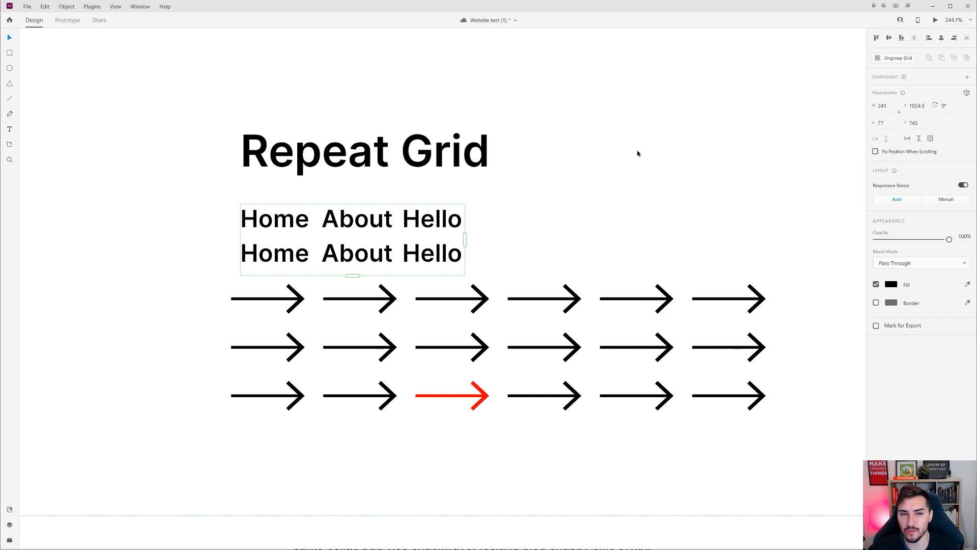
scroll(357, 203, "up", 3)
scroll(359, 219, "down", 5)
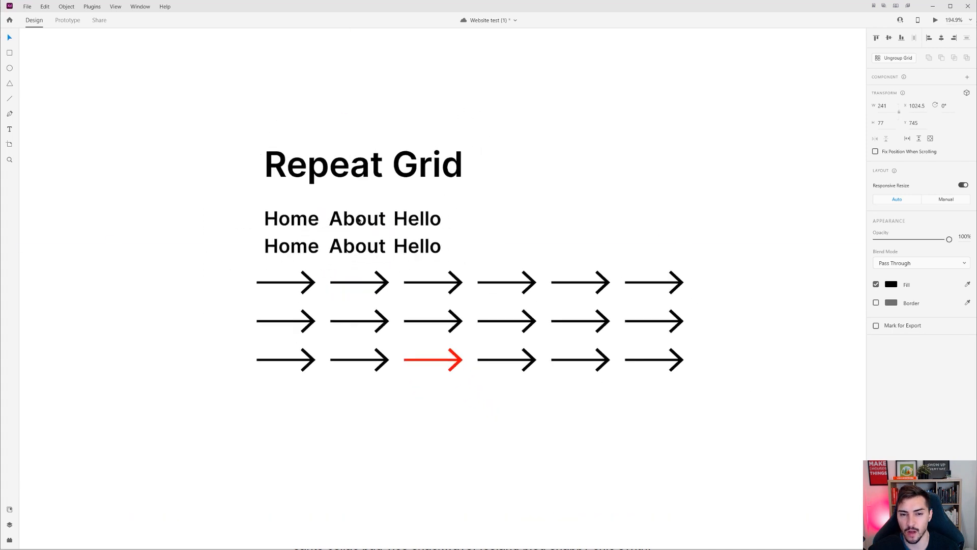
scroll(359, 220, "down", 1)
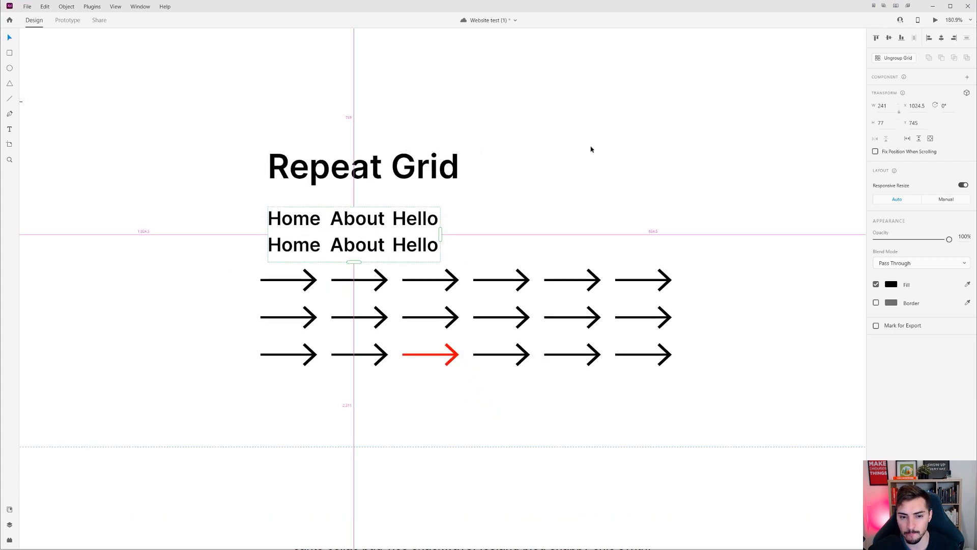
Step: Turn on the artboard's square grid overlay for the black Grids section with the Headline text
scroll(591, 150, "down", 6)
scroll(395, 345, "up", 3)
scroll(292, 310, "up", 1)
left_click_drag(336, 276, 293, 358)
scroll(290, 311, "up", 2)
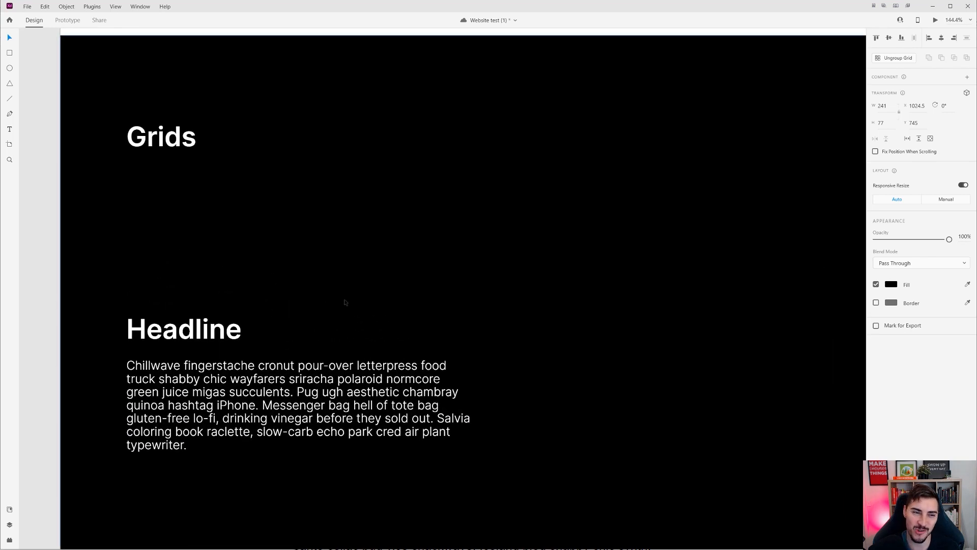
left_click_drag(344, 300, 335, 231)
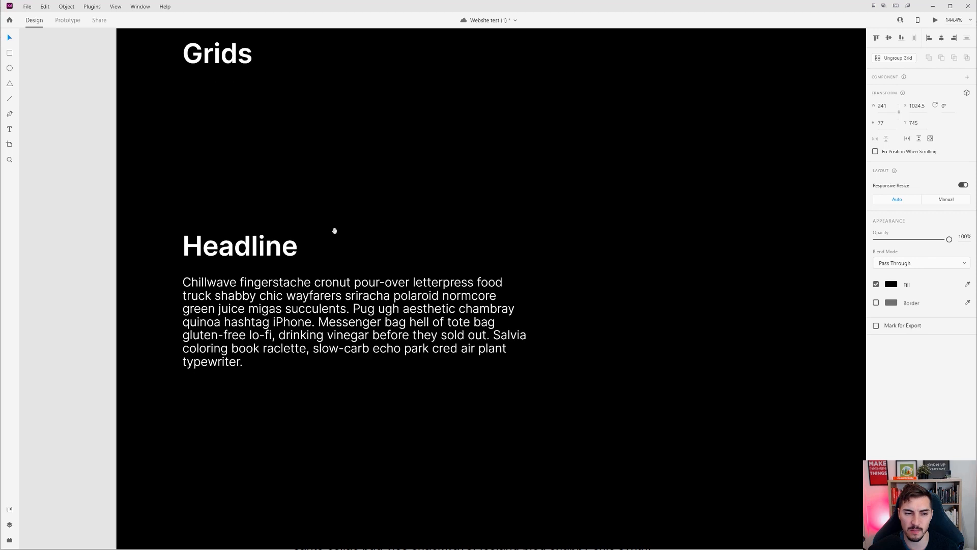
scroll(364, 218, "up", 1)
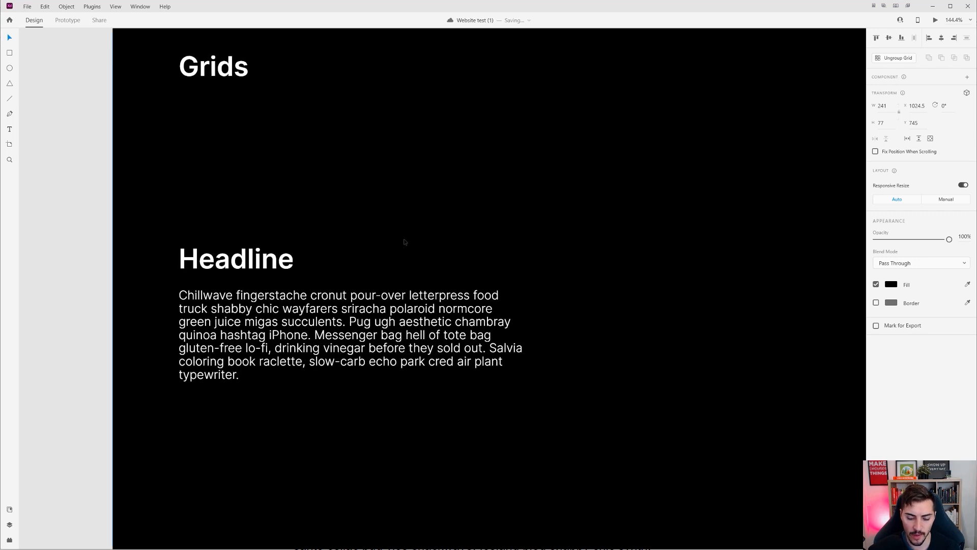
key("ctrl+'")
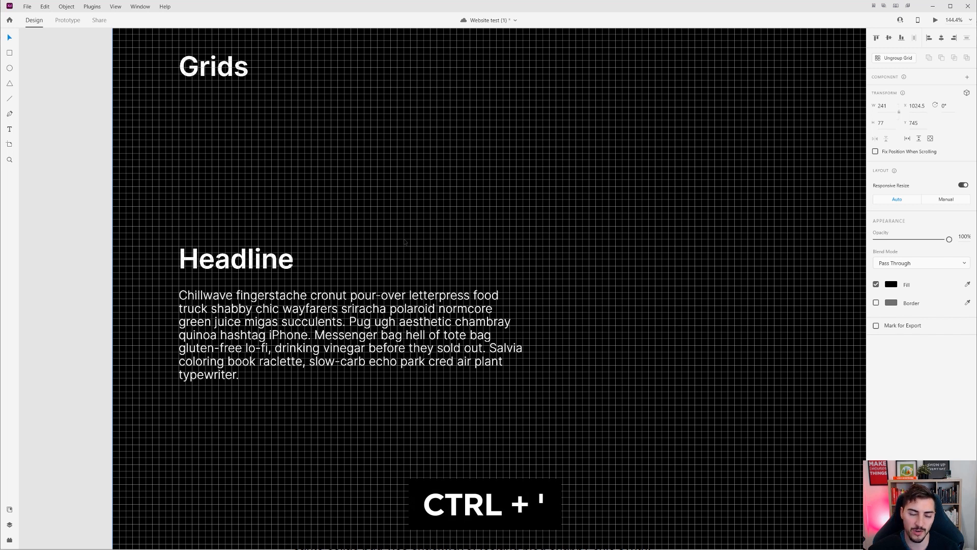
Step: Select the whole website artboard so that its grid settings are available, and return to the Select tool at the Headline text
scroll(371, 206, "up", 3)
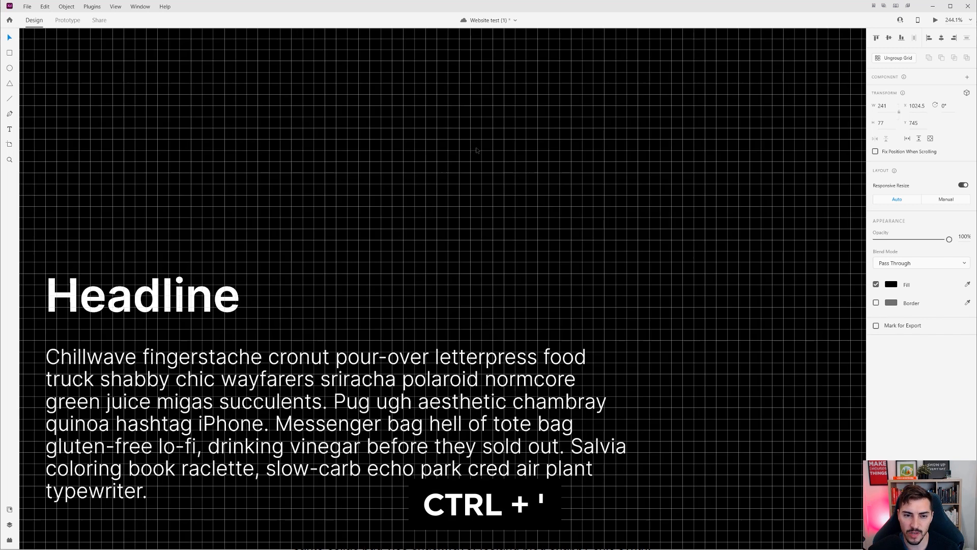
scroll(527, 301, "down", 2)
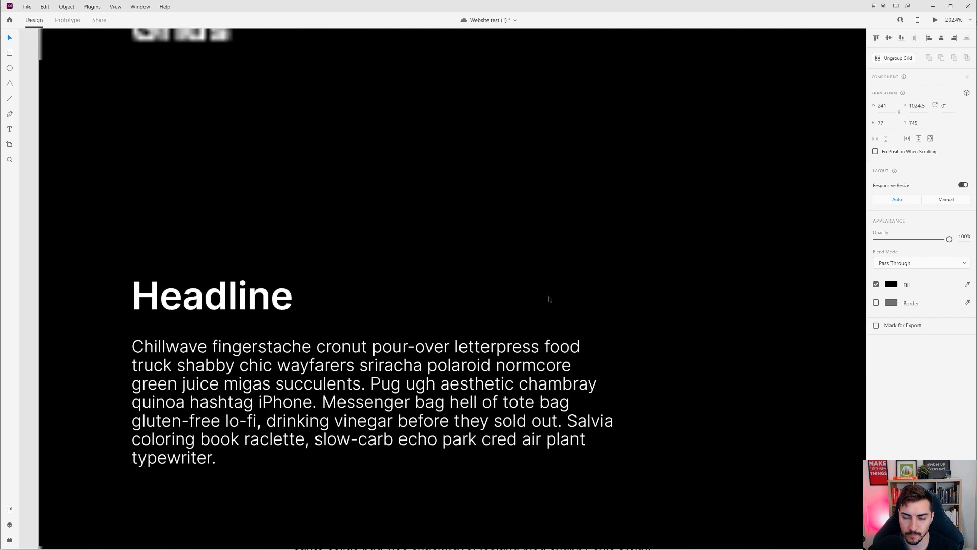
scroll(528, 301, "down", 1)
left_click_drag(457, 194, 428, 398)
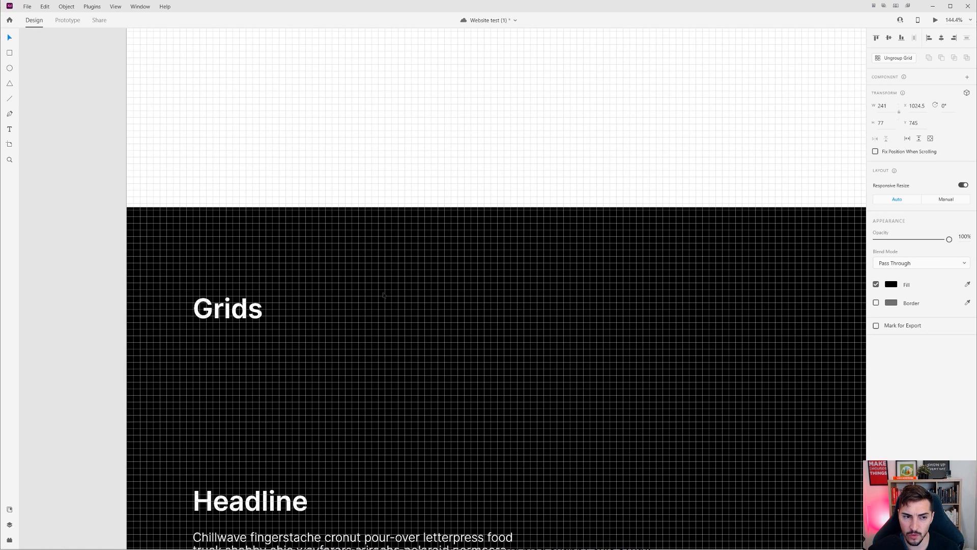
scroll(384, 295, "down", 2)
left_click_drag(335, 234, 332, 250)
scroll(331, 250, "up", 10)
key("a")
left_click(187, 141)
left_click_drag(511, 419, 569, 55)
left_click_drag(562, 470, 496, 76)
scroll(243, 182, "up", 2)
left_click_drag(345, 169, 331, 252)
key("v")
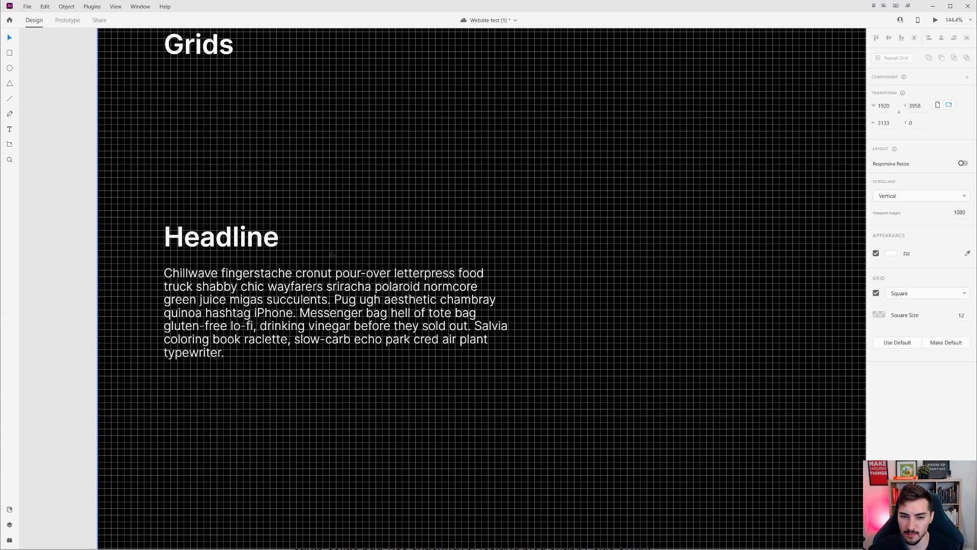
Step: Try out grid square sizes of 8 and 14 on the artboard
scroll(550, 249, "down", 6)
scroll(482, 225, "up", 4)
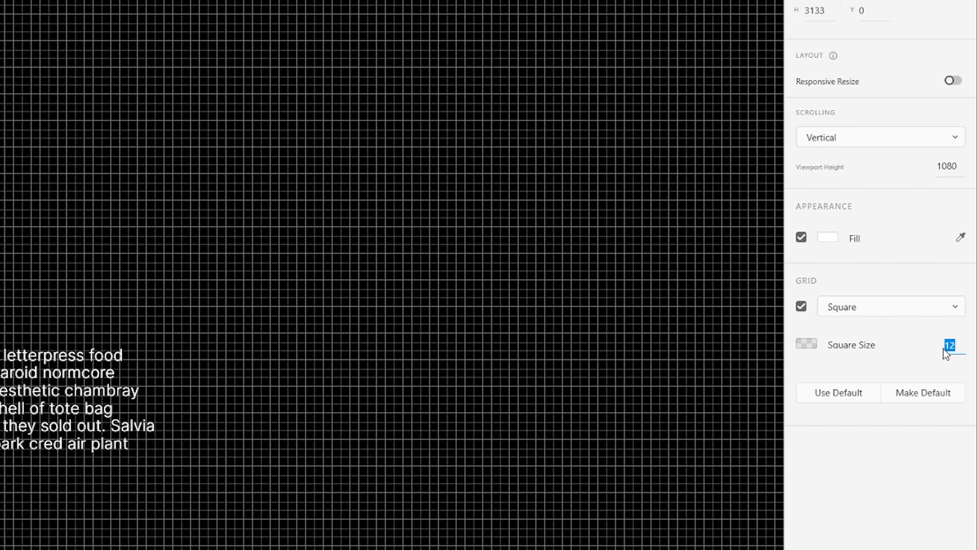
type("8")
key("Return")
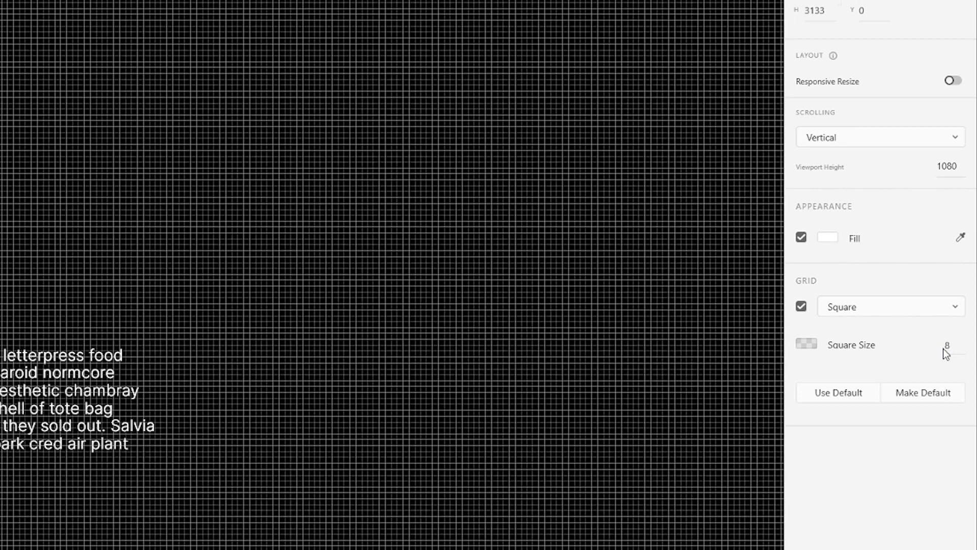
scroll(3, 316, "up", 4)
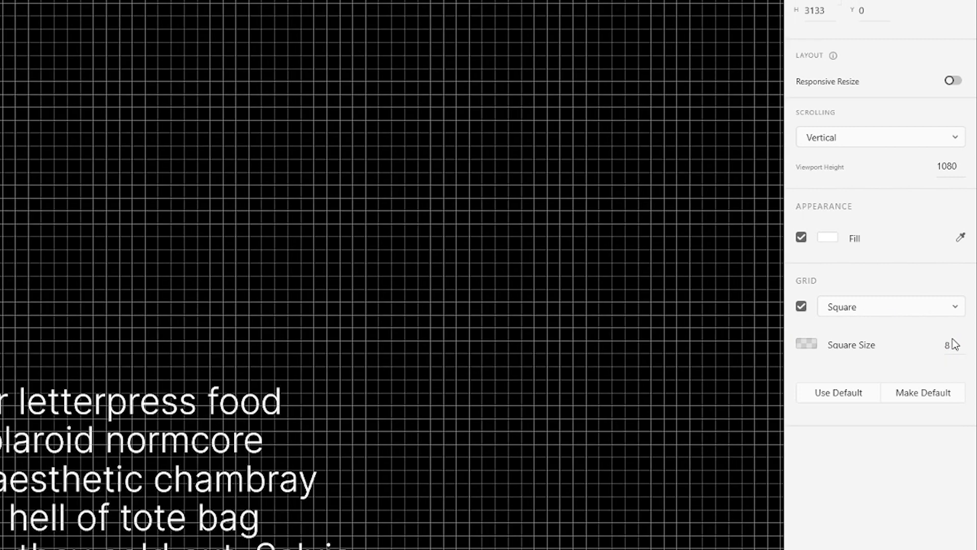
key("Return")
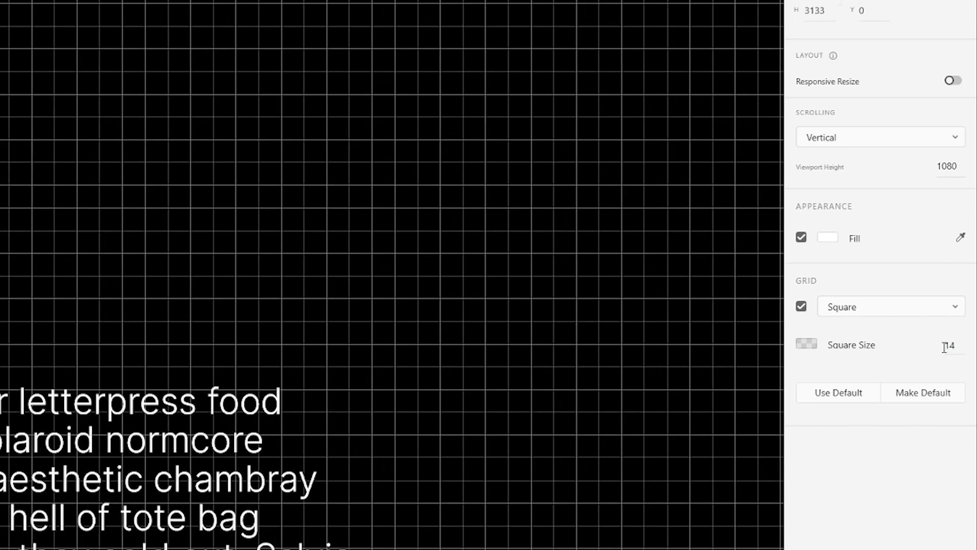
Step: Set the artboard grid's square size to 12
scroll(47, 384, "down", 2)
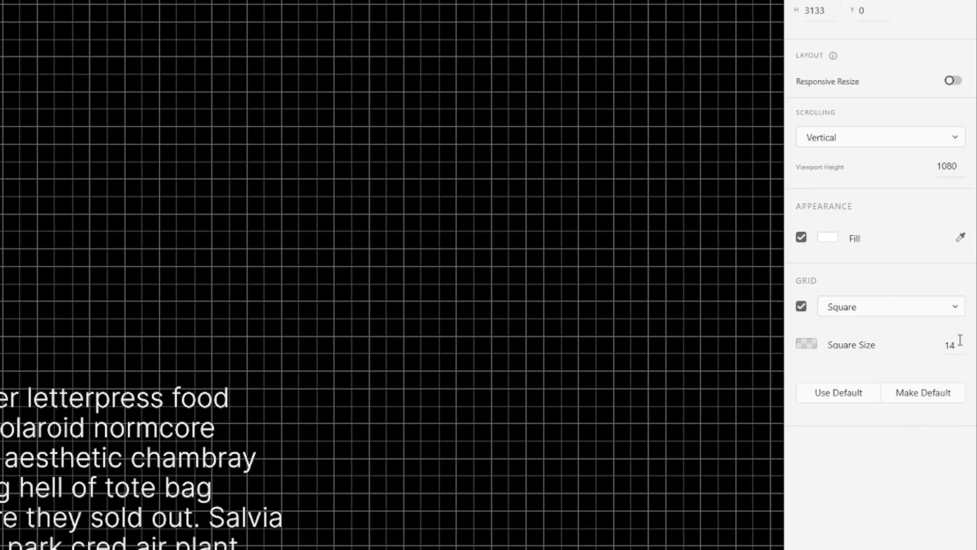
type("12")
key("Return")
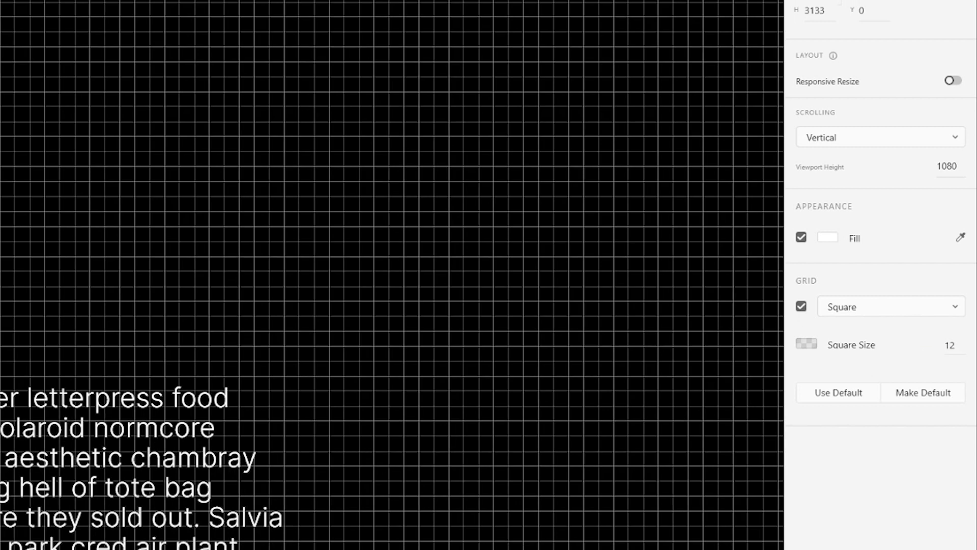
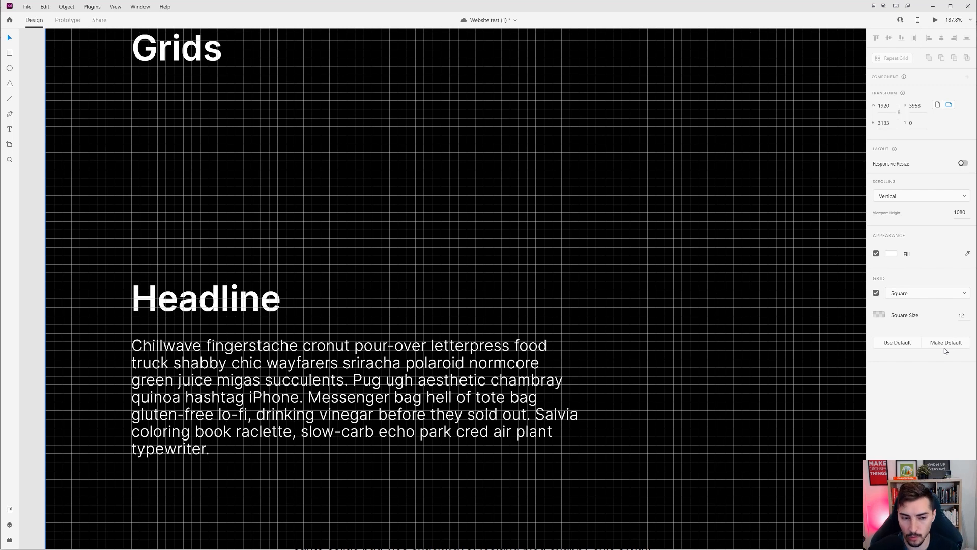
Step: Move the Headline text up to Y 2329 so its letters sit on the grid lines
scroll(302, 270, "up", 5)
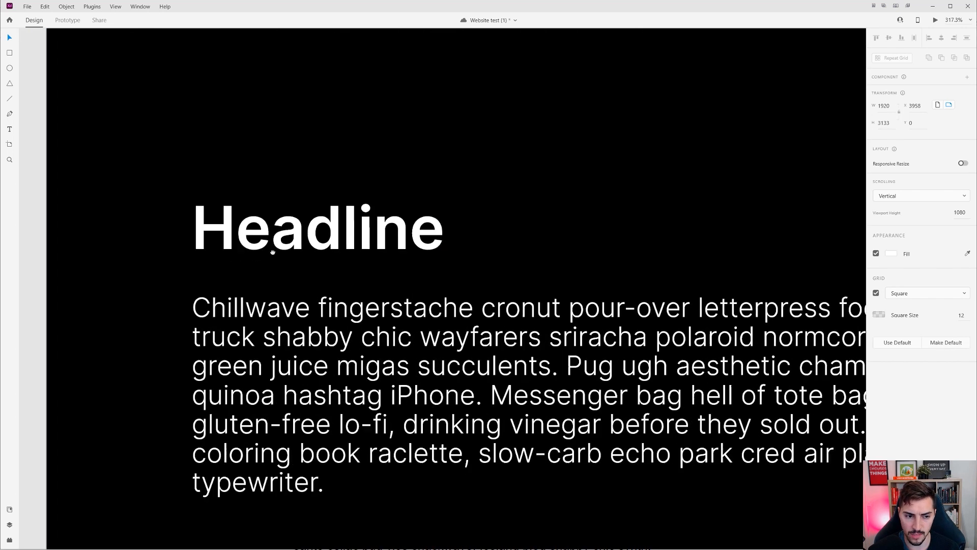
left_click(273, 251)
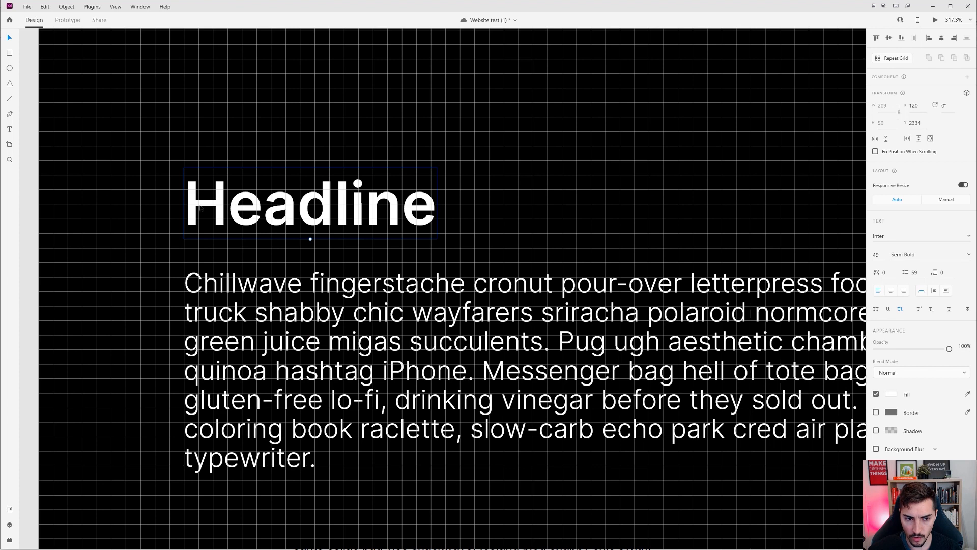
scroll(199, 208, "up", 3)
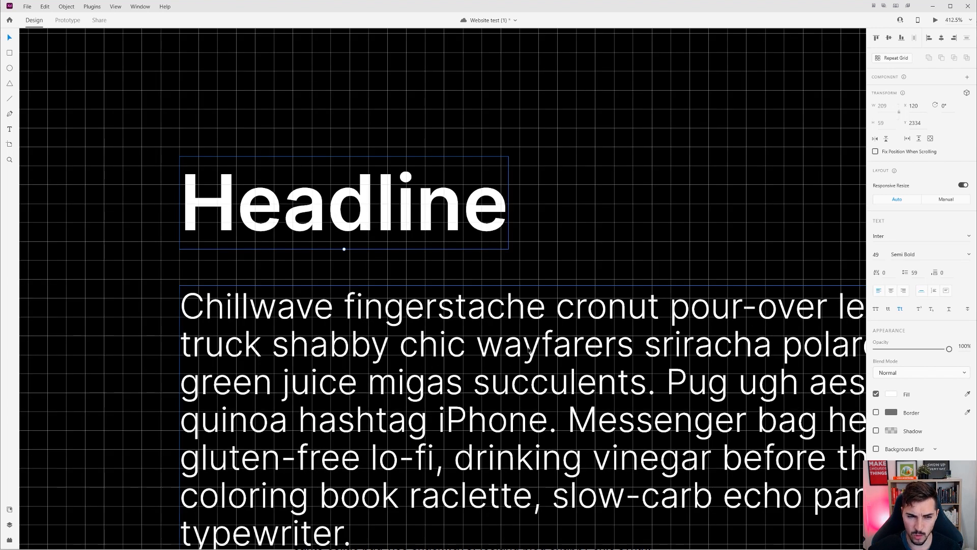
left_click_drag(396, 217, 396, 210)
scroll(241, 182, "up", 7)
Step: Nudge the Headline text sideways to X 118 so the H lines up with the grid and the paragraph
left_click_drag(236, 276, 272, 276)
scroll(273, 275, "left", 2)
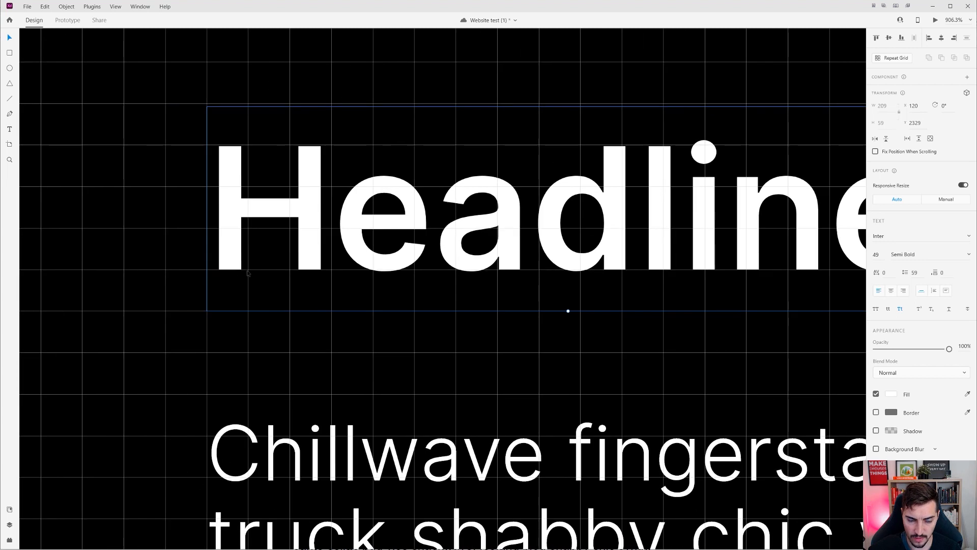
key("Left")
key("Left")
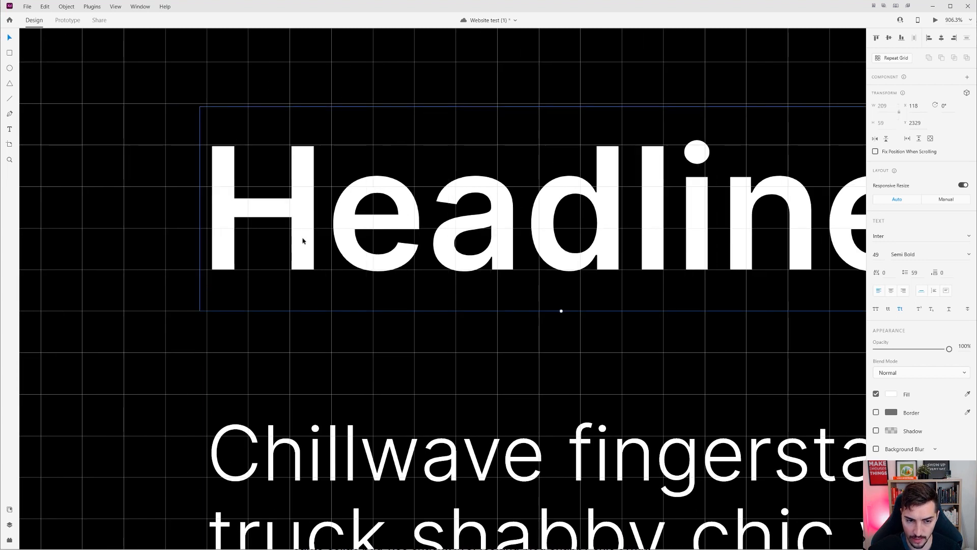
left_click_drag(337, 223, 301, 244)
scroll(469, 233, "down", 5)
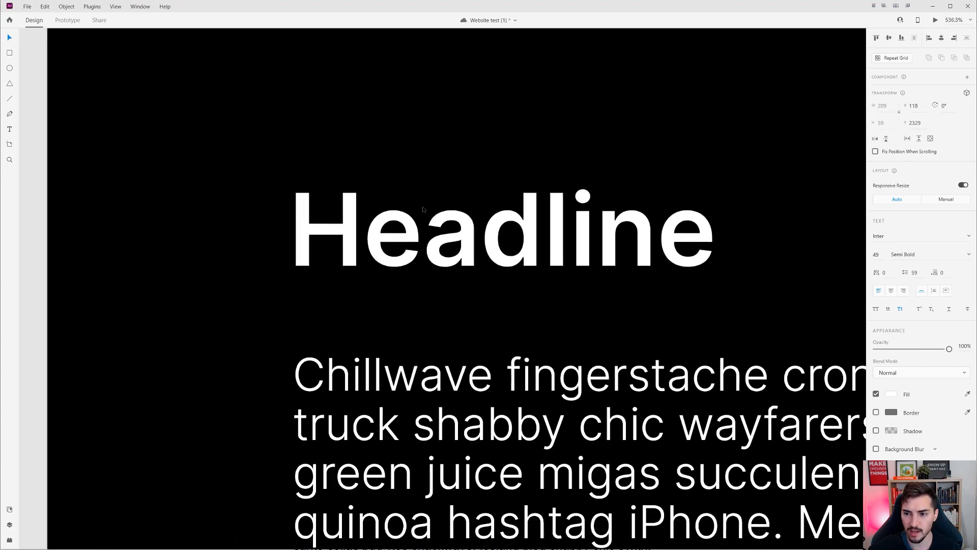
Step: Set the font size of the Chillwave paragraph below the headline to 24
left_click(489, 354)
left_click(564, 412)
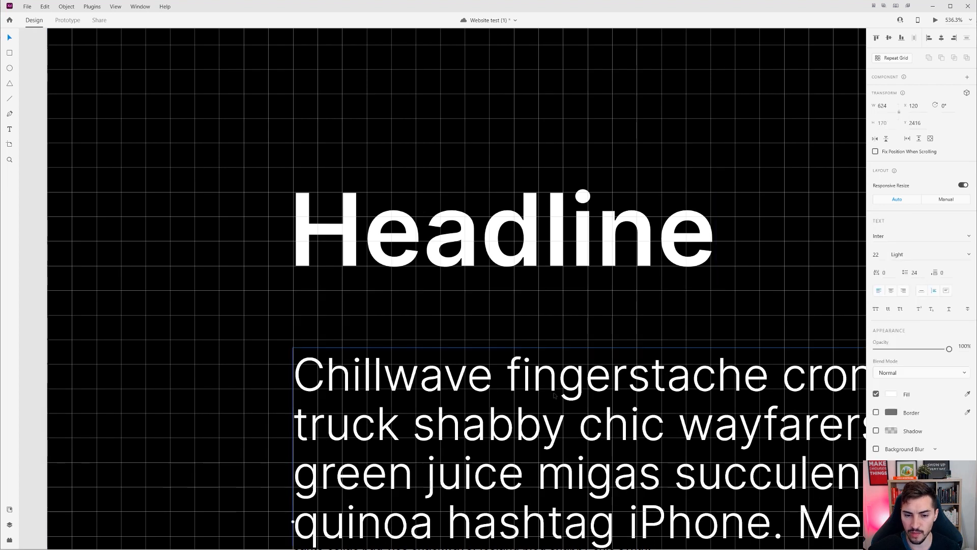
scroll(554, 395, "up", 2)
double_click(579, 395)
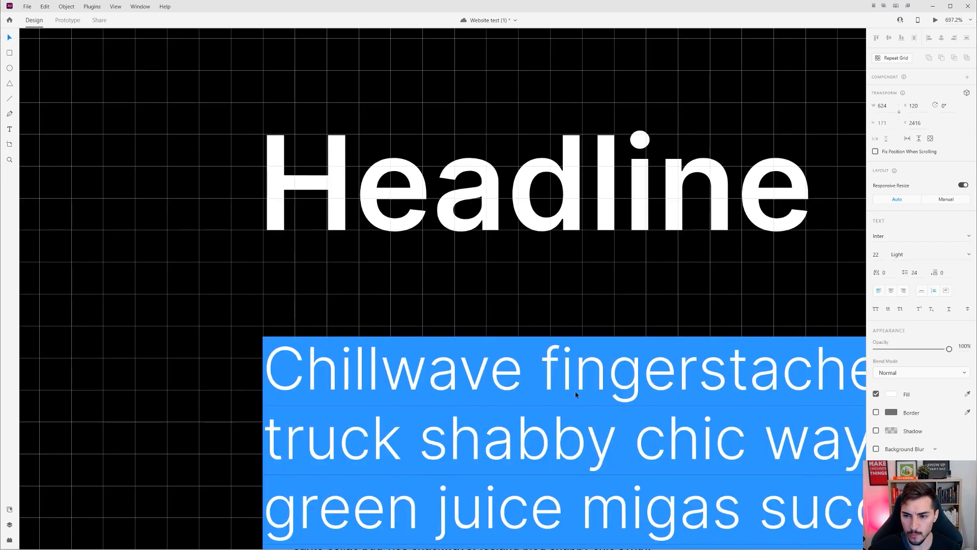
left_click(876, 254)
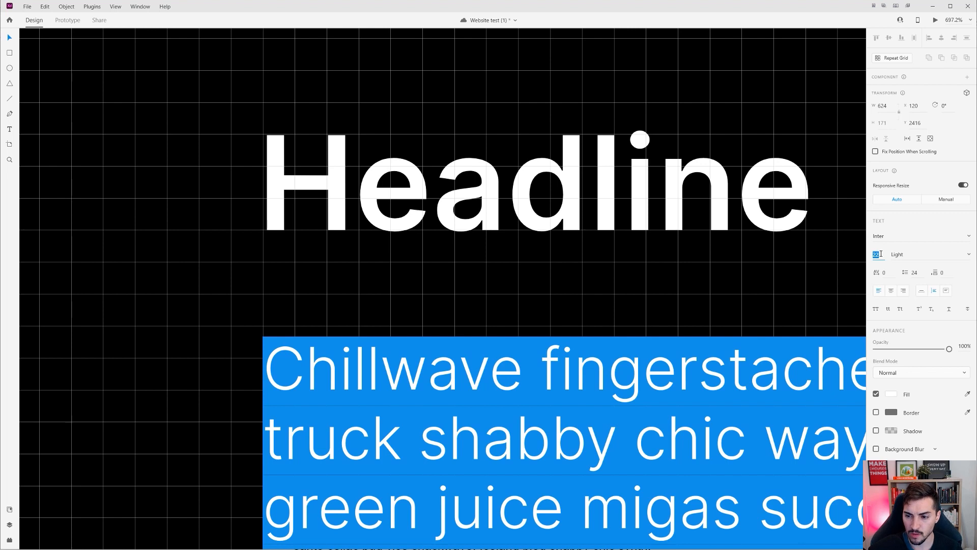
type("24")
key("Return")
left_click(477, 374)
Step: Shift the Chillwave paragraph to Y 2413 to fit its text lines to the grid
key("Escape")
scroll(376, 227, "down", 2)
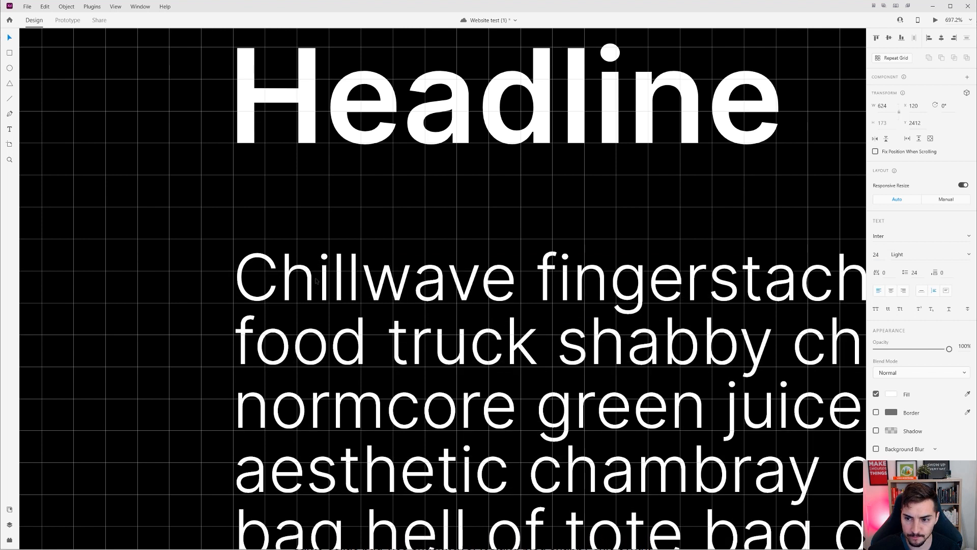
key("Down")
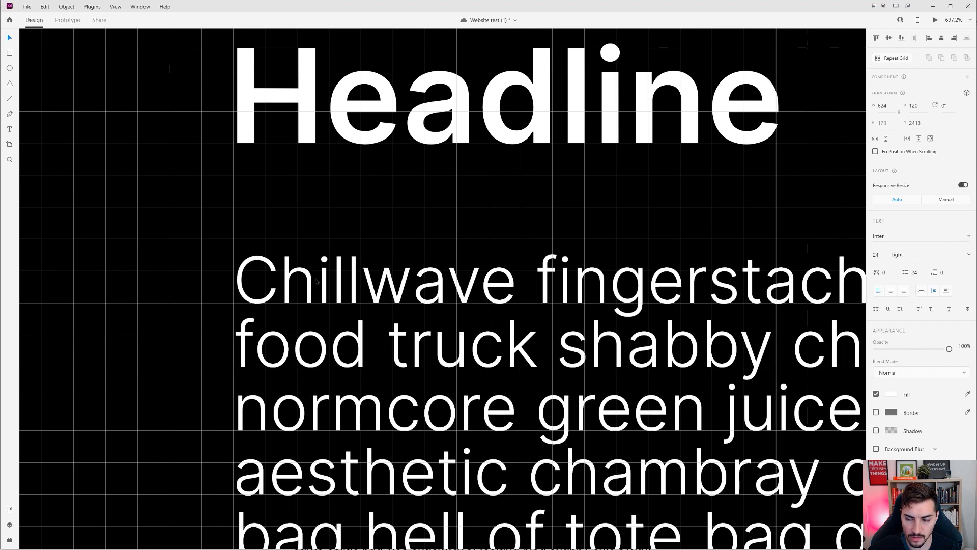
Step: Set the Chillwave paragraph's line spacing to 15 and compare its text lines with the grid
left_click(916, 274)
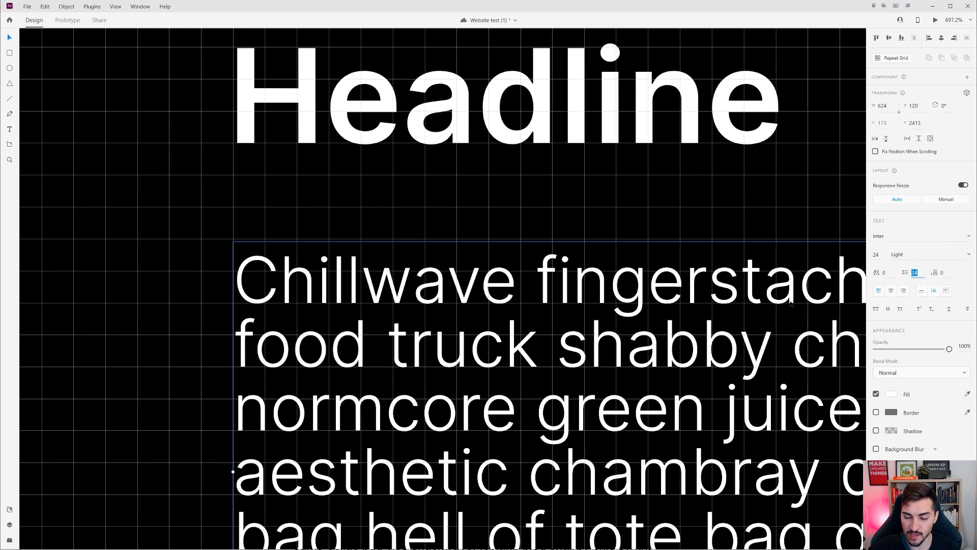
scroll(509, 330, "down", 3)
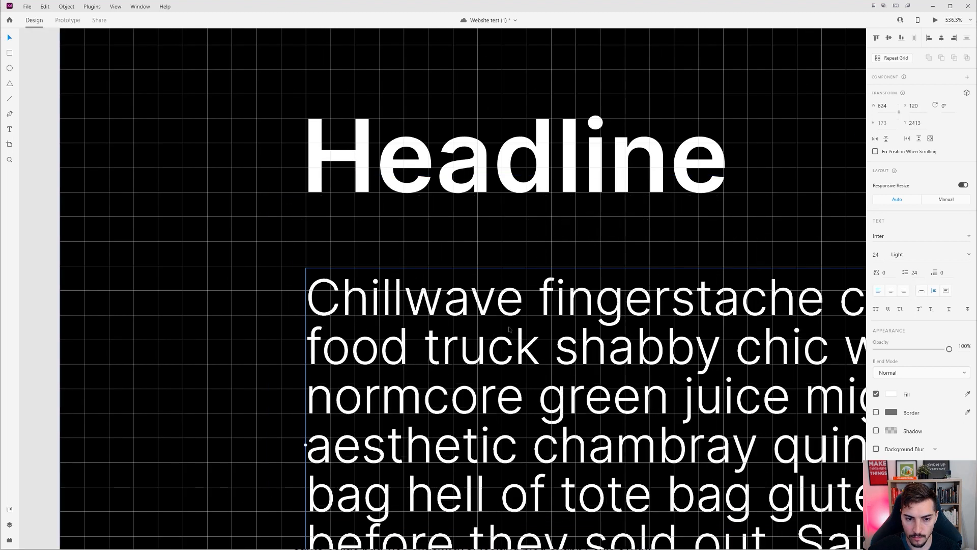
scroll(509, 330, "down", 3)
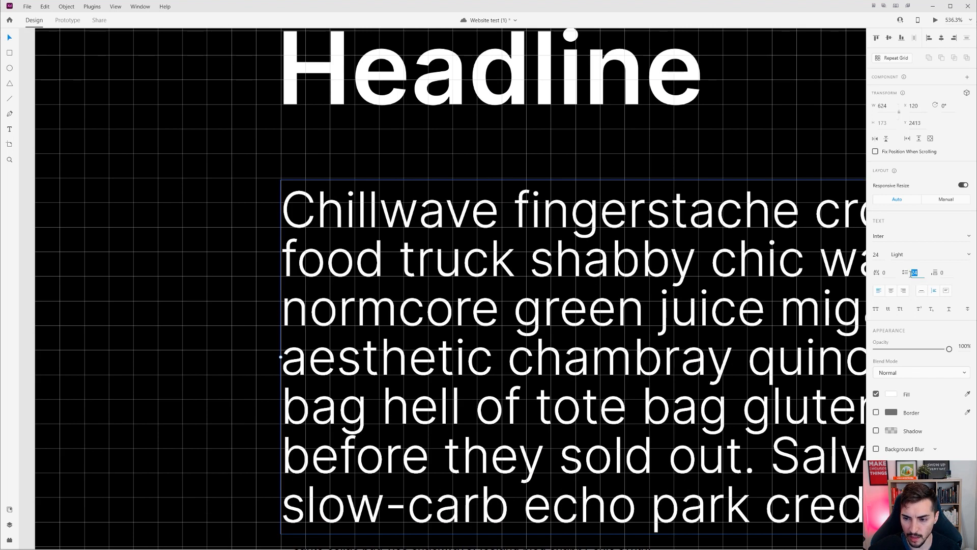
type("15")
key("Return")
key("3")
key("0")
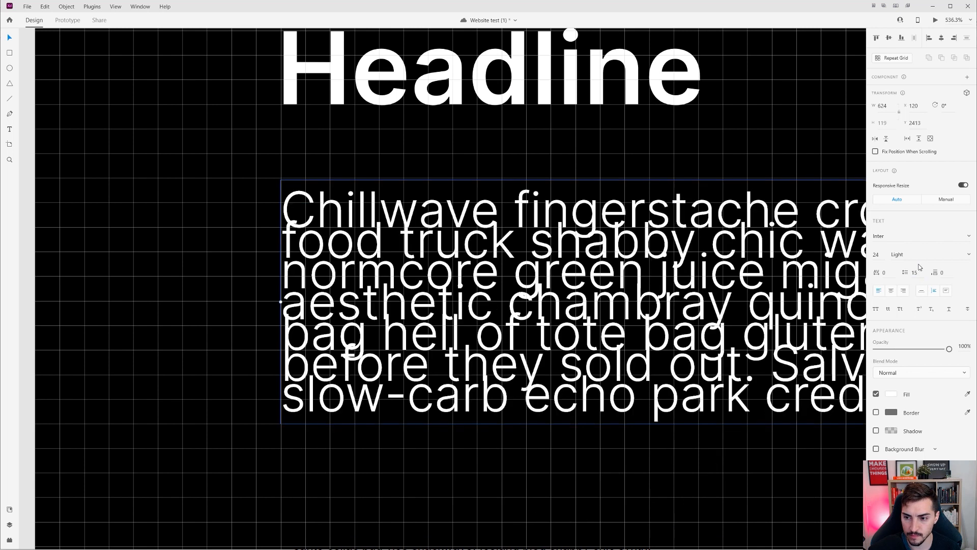
scroll(422, 260, "up", 4)
mouse_move(303, 237)
left_mouse_down()
mouse_move(307, 272)
mouse_move(311, 232)
left_mouse_up()
scroll(310, 233, "down", 3)
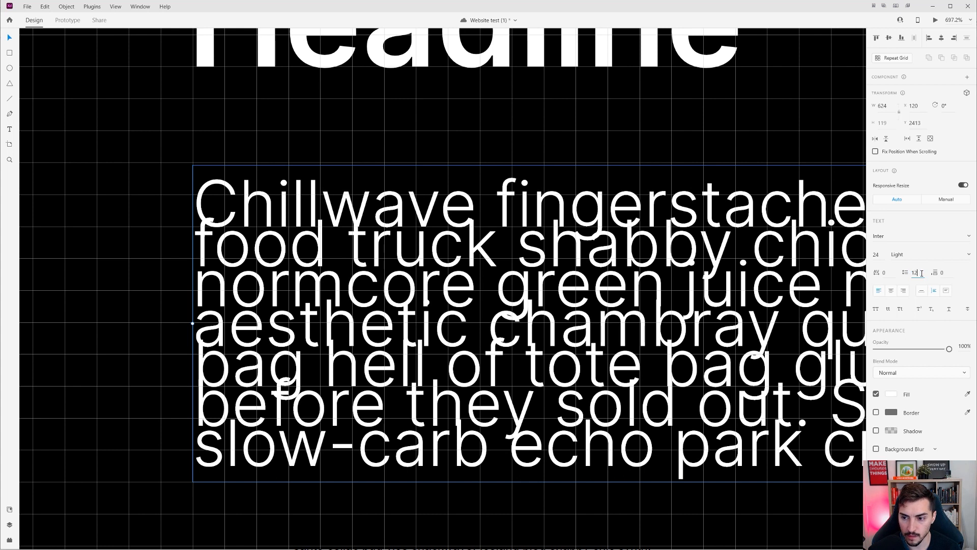
Step: Try line spacings of 12 and 24 on the Chillwave paragraph
key("Return")
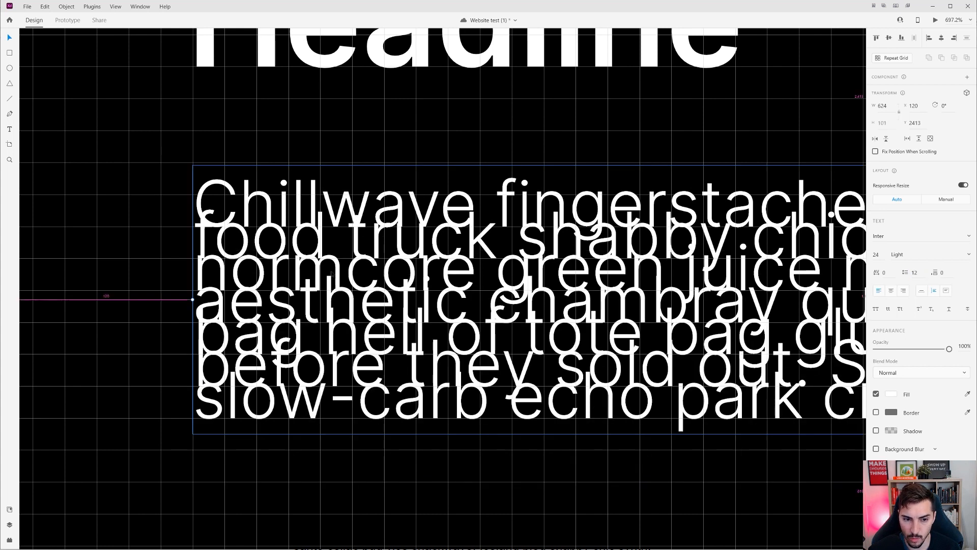
scroll(331, 271, "up", 4)
scroll(467, 302, "down", 3)
scroll(467, 302, "down", 1)
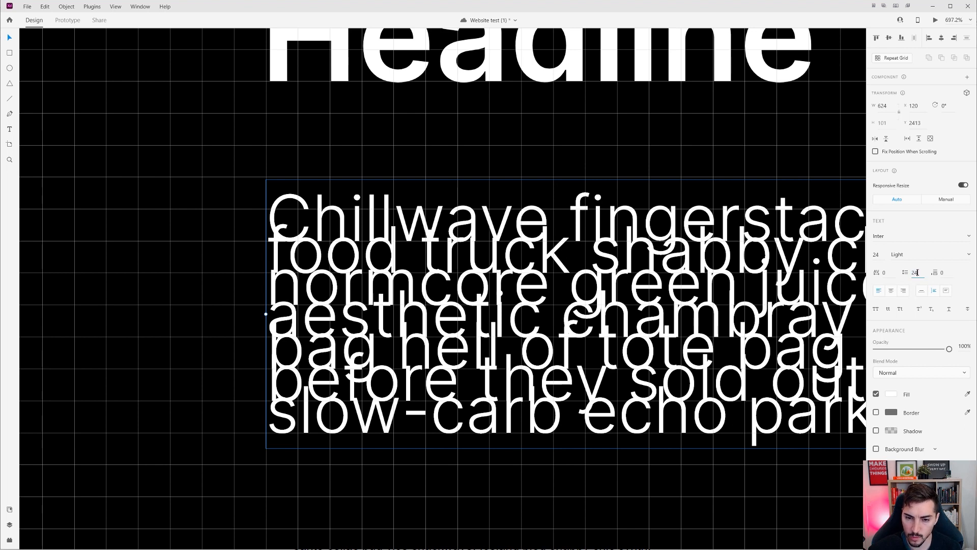
key("Return")
scroll(518, 258, "down", 4)
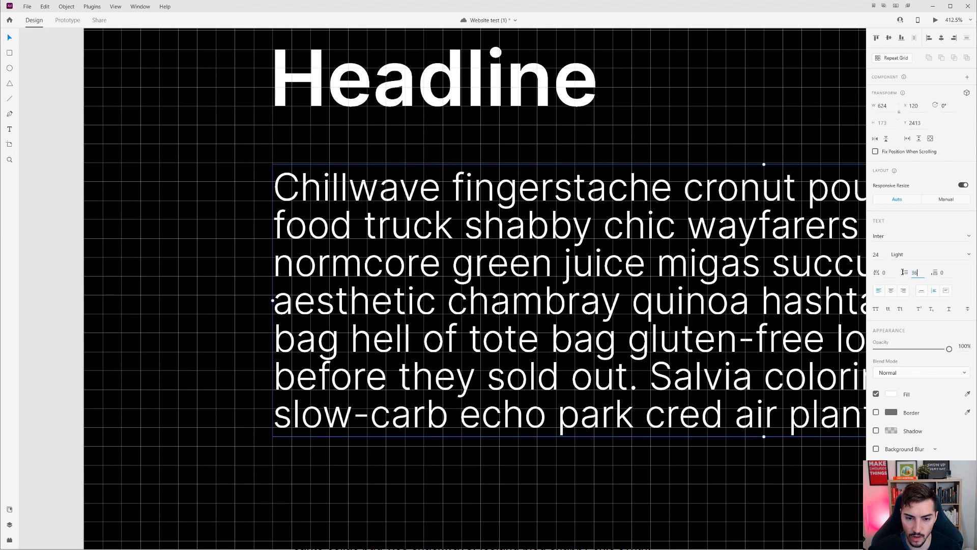
Step: Set the Chillwave paragraph's line spacing to 36 and compare its text with and without the square grid
key("Return")
scroll(459, 389, "up", 8)
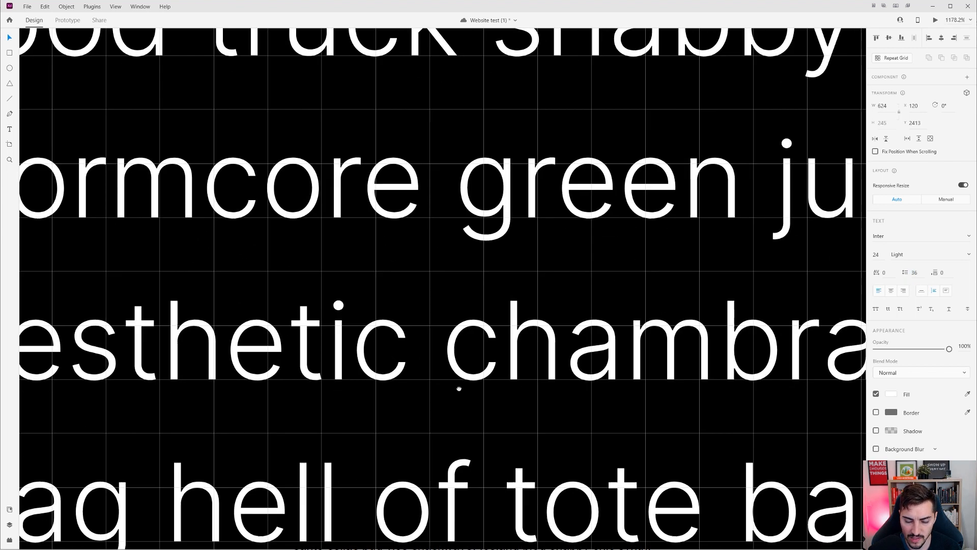
left_click_drag(459, 389, 426, 378)
scroll(510, 373, "up", 1)
left_click_drag(540, 420, 517, 272)
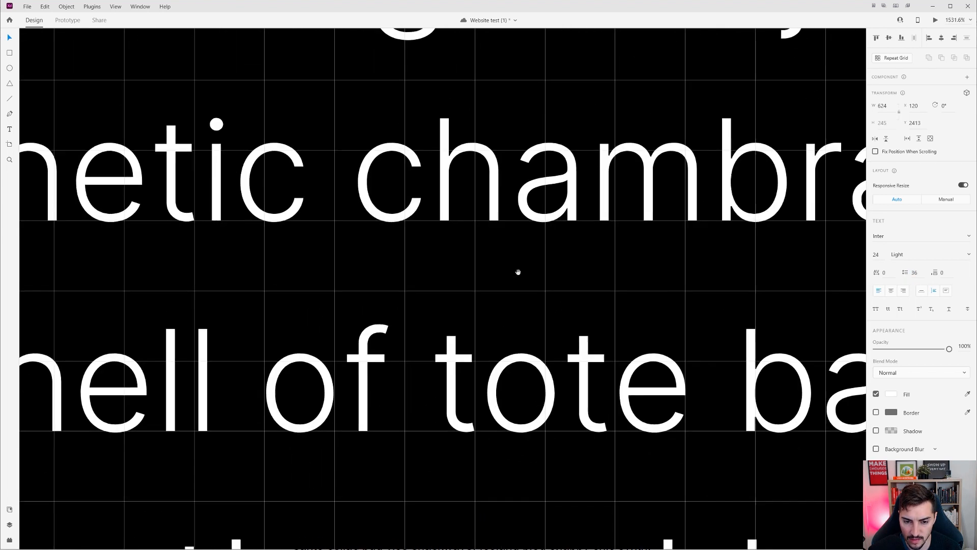
left_click_drag(464, 426, 463, 345)
scroll(497, 354, "down", 8)
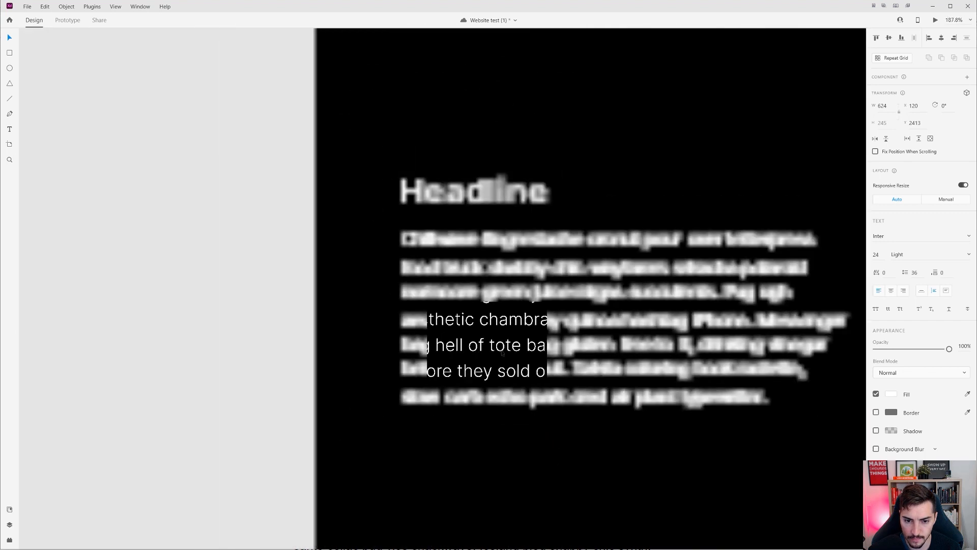
scroll(336, 227, "up", 1)
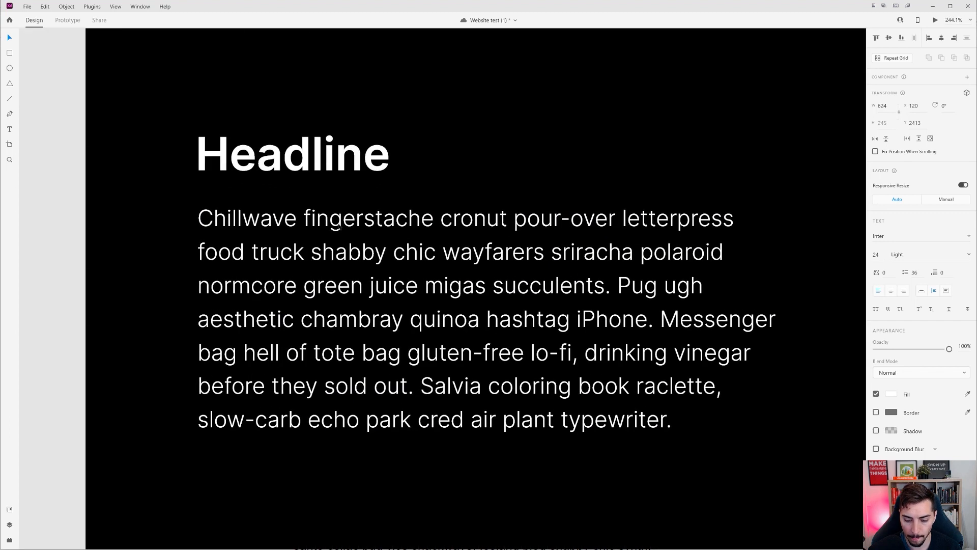
key("ctrl+apostrophe")
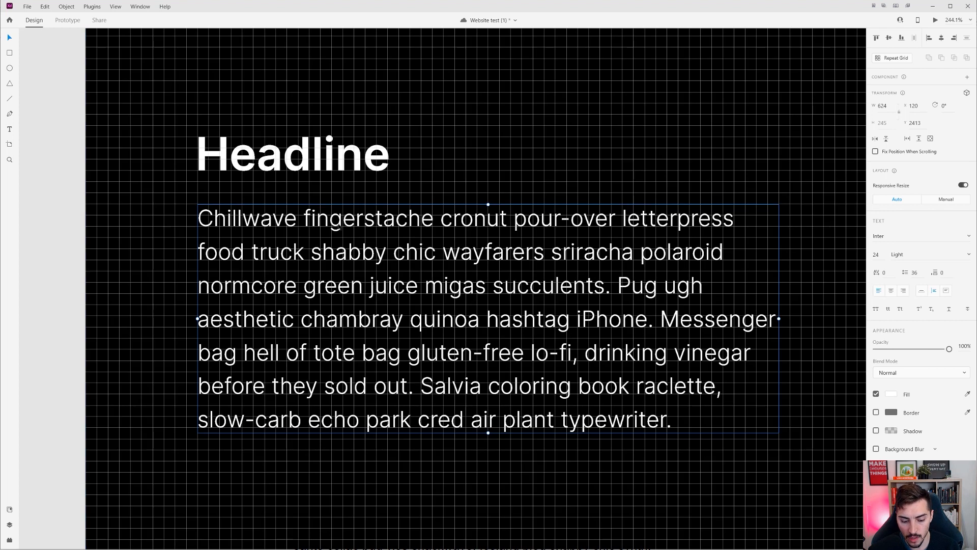
key("ctrl+apostrophe")
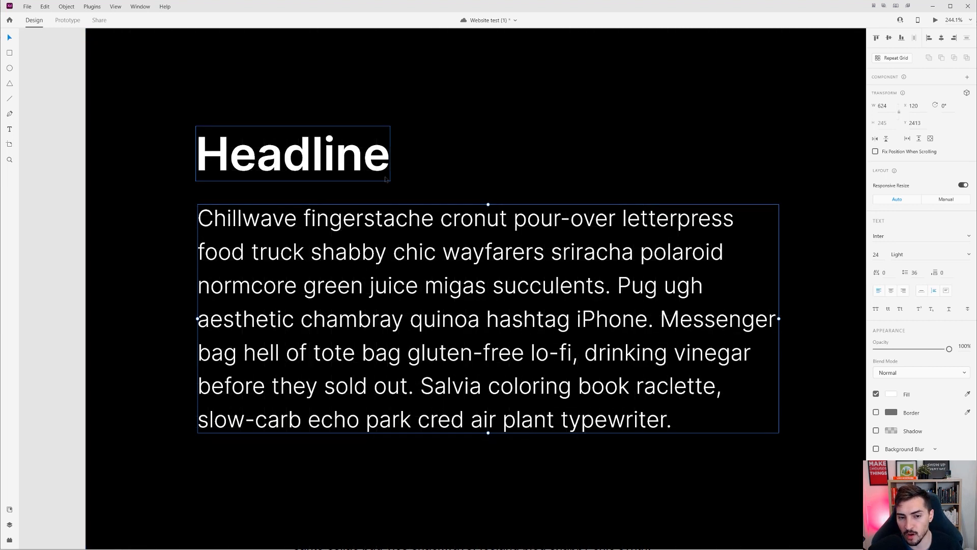
double_click(699, 255)
double_click(660, 223)
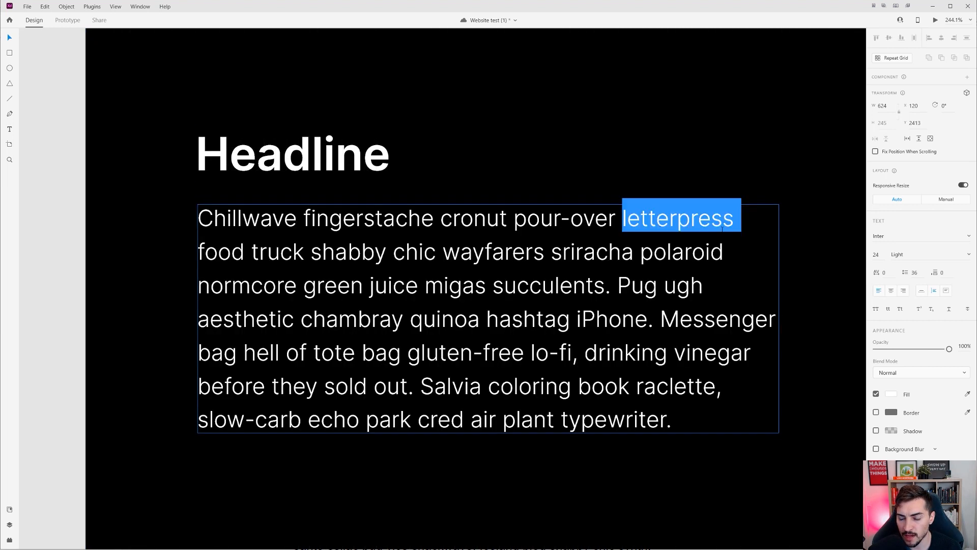
left_click(686, 253)
left_click_drag(677, 421, 211, 219)
left_click(260, 218)
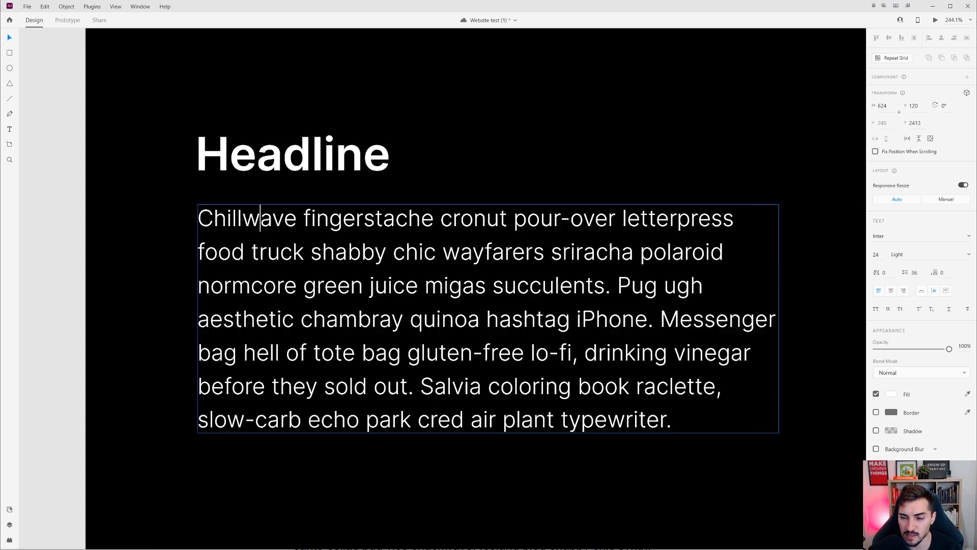
key("Escape")
Step: Set the font size of the Headline text above the Chillwave paragraph to 50
scroll(237, 144, "up", 5)
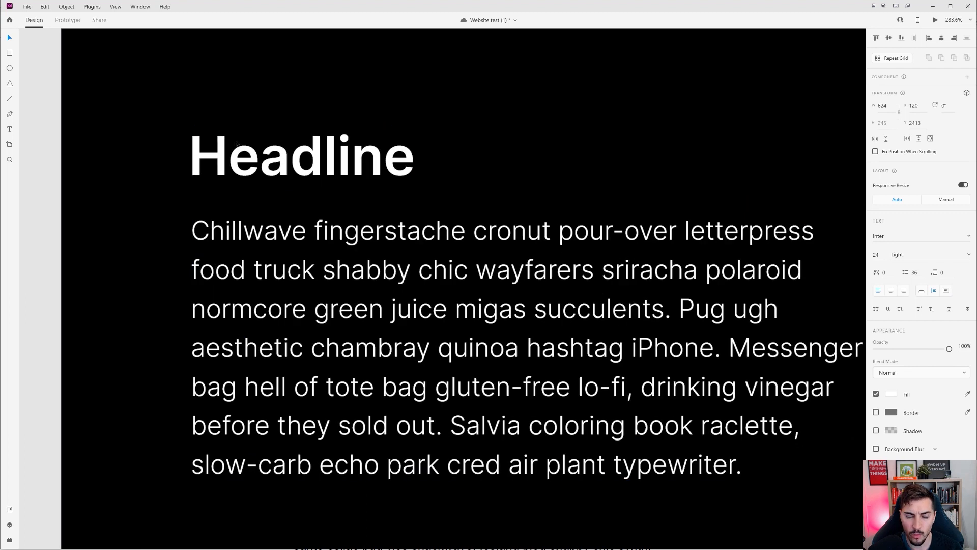
double_click(300, 158)
key("Escape")
left_click(393, 279)
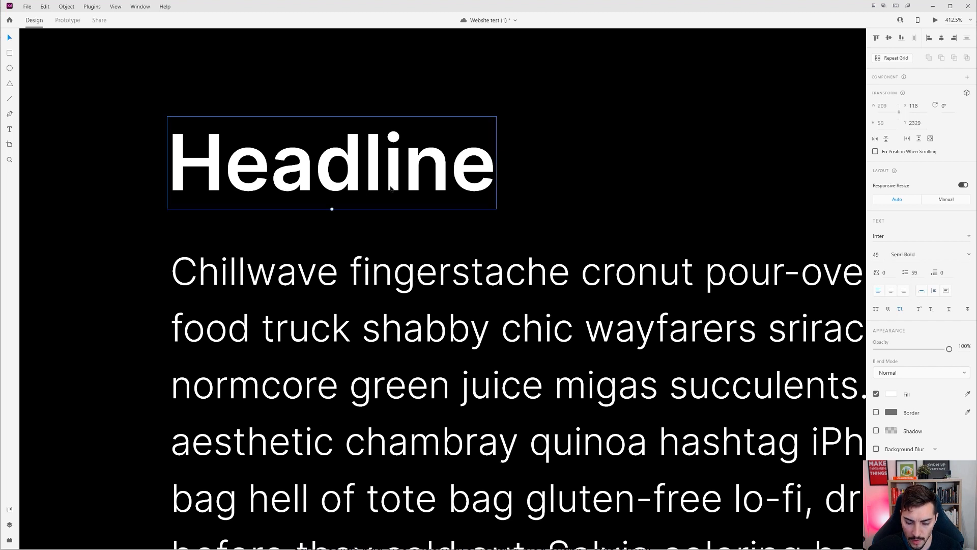
key("ctrl+apostrophe")
left_click(409, 167)
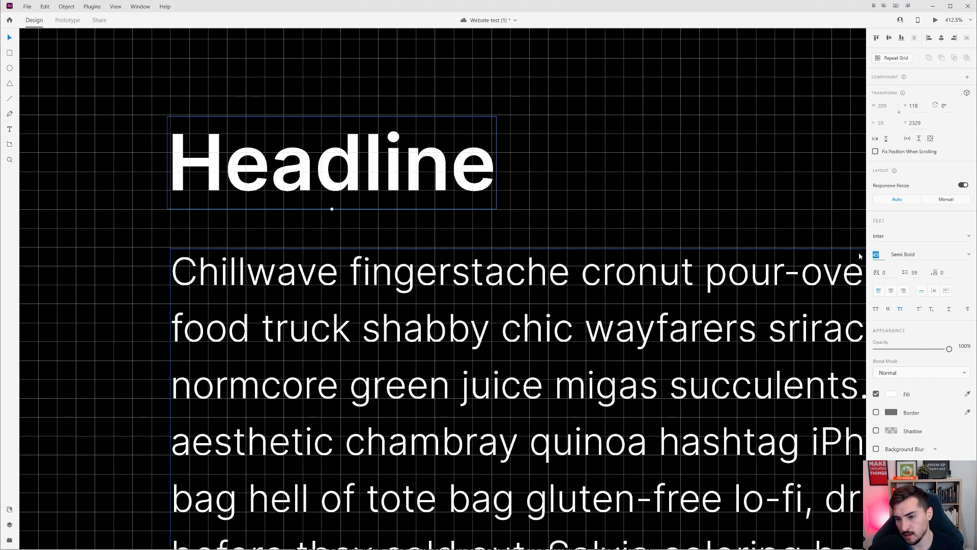
type("50")
key("Return")
scroll(392, 211, "down", 5)
scroll(229, 127, "down", 2)
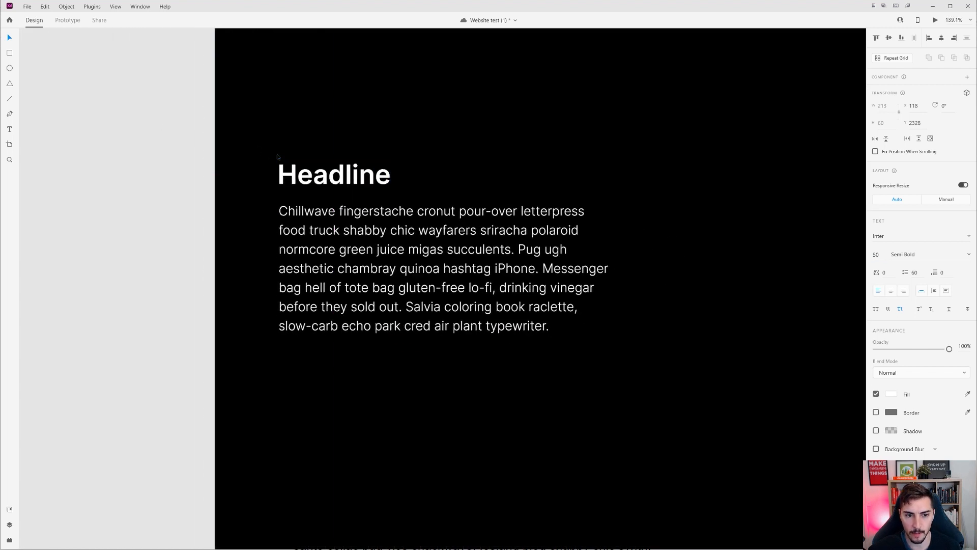
scroll(368, 194, "down", 1)
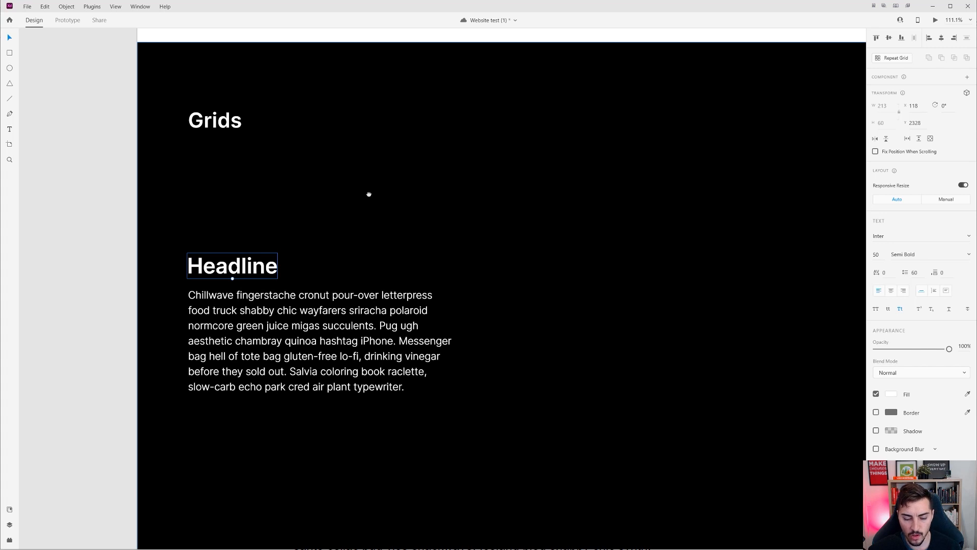
Step: Show the layout column grid over the artboard
key("ctrl+shift+apostrophe")
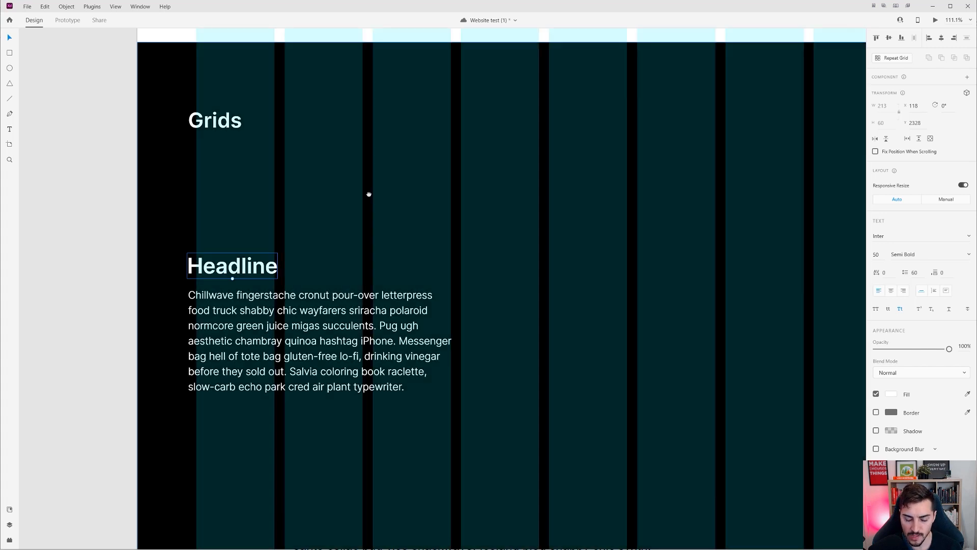
scroll(362, 189, "down", 1)
left_click_drag(480, 174, 459, 184)
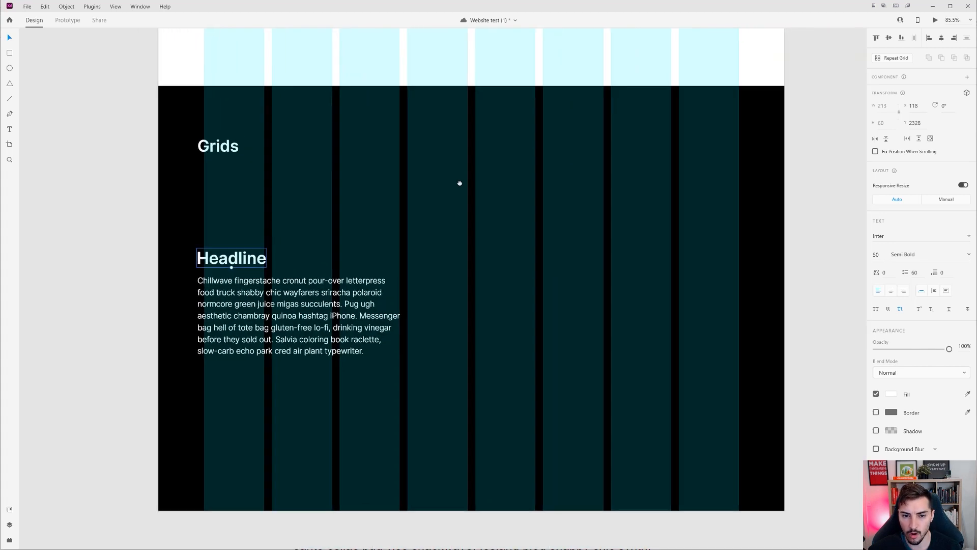
Step: Select the artboard and set the opacity of its layout grid column colour to 27%
left_click(185, 98)
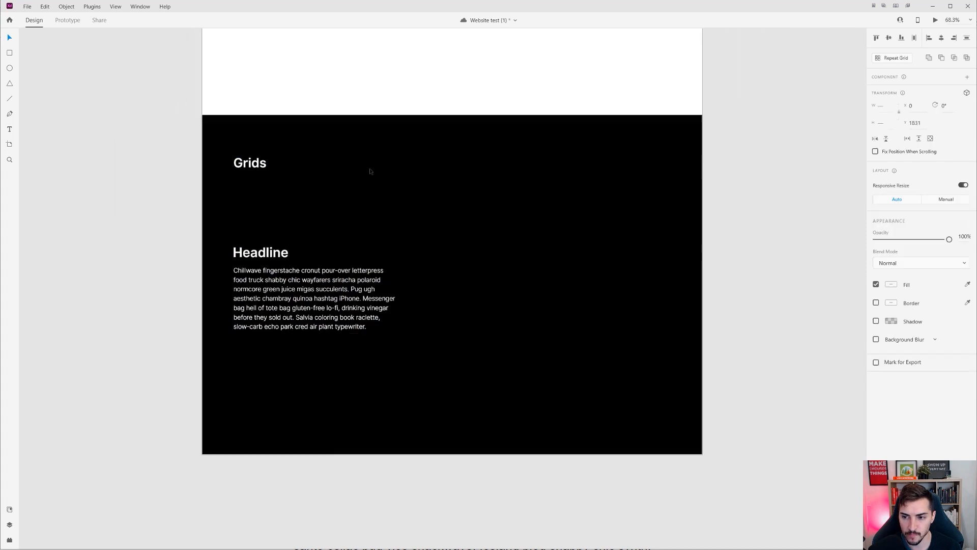
scroll(371, 168, "down", 2, "ctrl")
scroll(275, 168, "up", 10)
left_click(276, 201)
left_click_drag(560, 438, 502, 96)
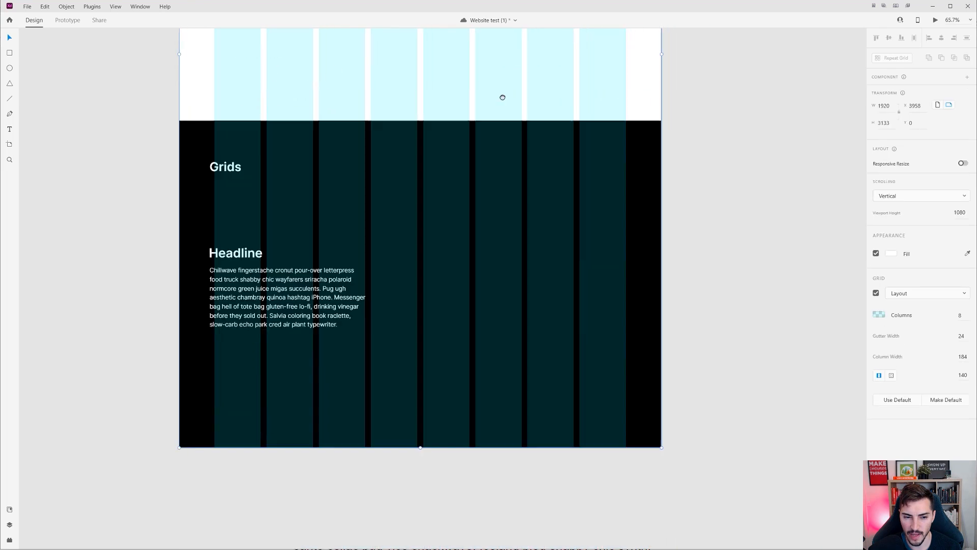
left_click_drag(275, 285, 246, 157)
scroll(247, 158, "up", 1)
left_click_drag(321, 113, 358, 226)
left_click_drag(768, 218, 809, 255)
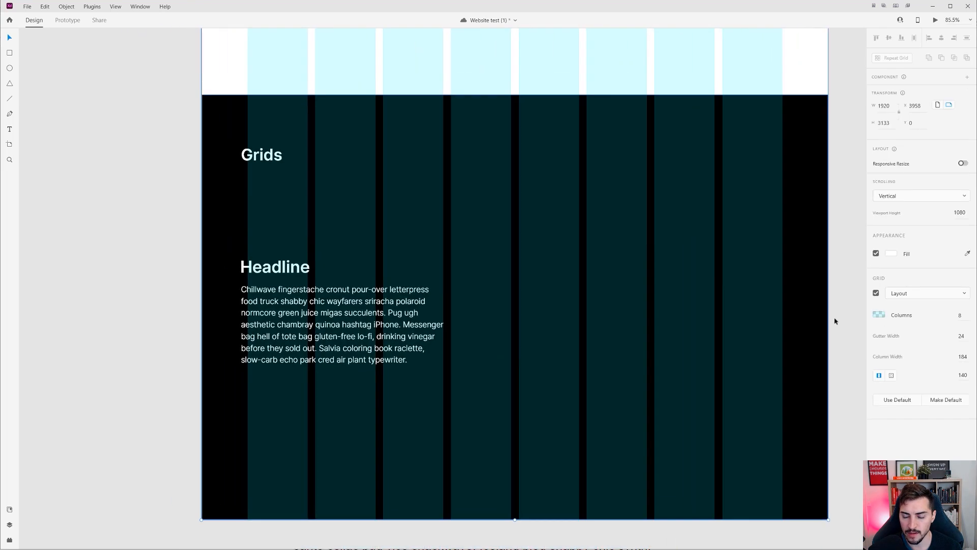
left_click(880, 316)
mouse_move(852, 319)
left_mouse_down()
mouse_move(856, 260)
mouse_move(854, 311)
left_mouse_up()
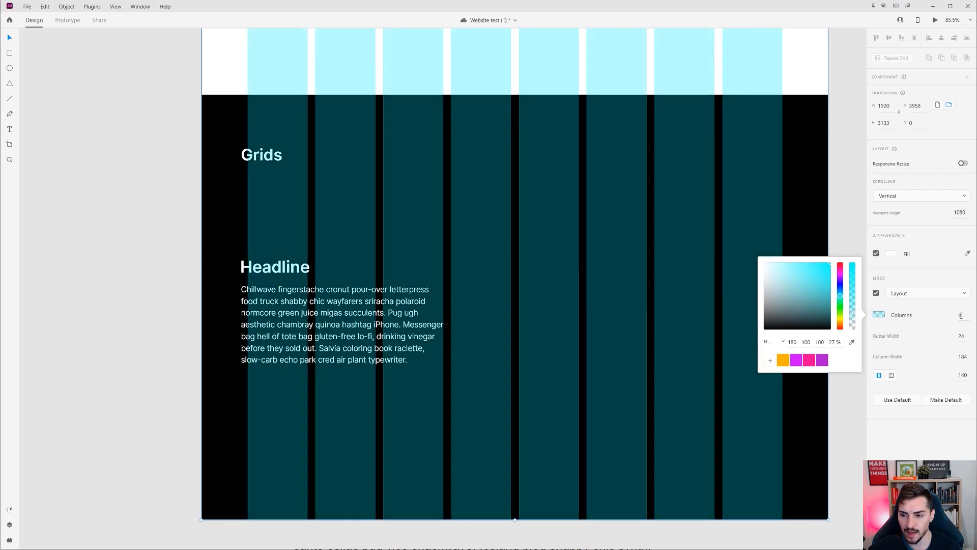
Step: Try the artboard's layout grid with 4, 6, 12 and 24 columns
left_click(961, 315)
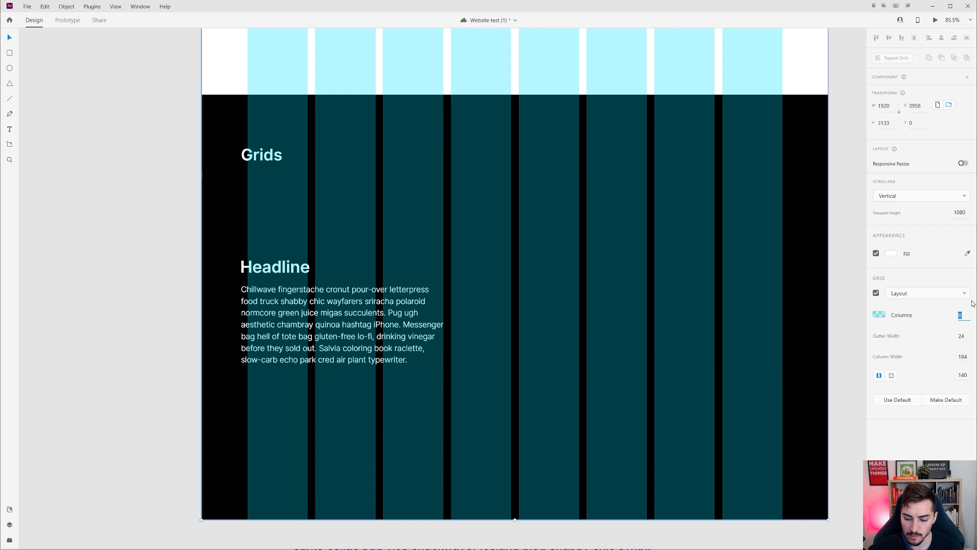
type("4")
key("Return")
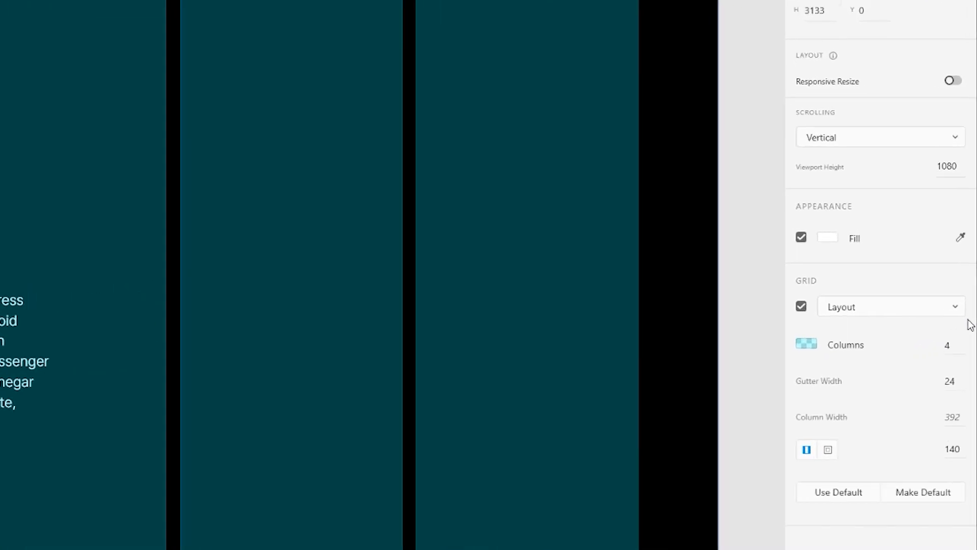
left_click(964, 345)
type("6")
key("Return")
left_click(948, 346)
type("12")
key("Return")
left_click(951, 347)
type("24")
key("Return")
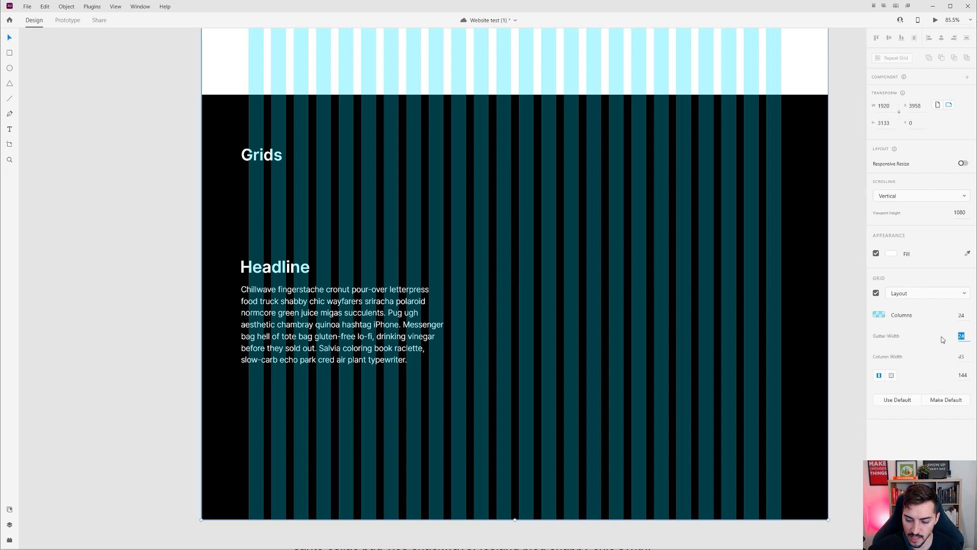
Step: Set the layout grid's gutter width to 6 and its number of columns to 6
key("Return")
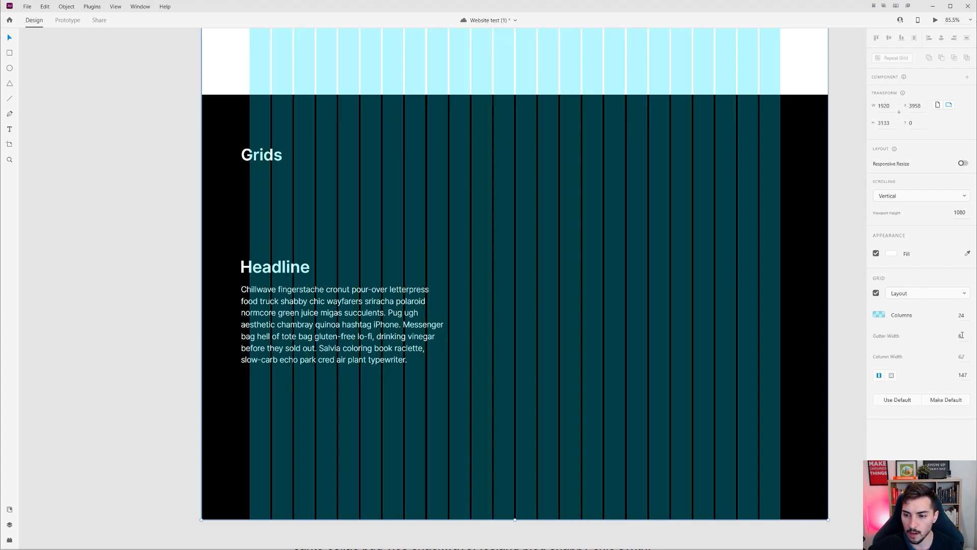
type("6")
key("Return")
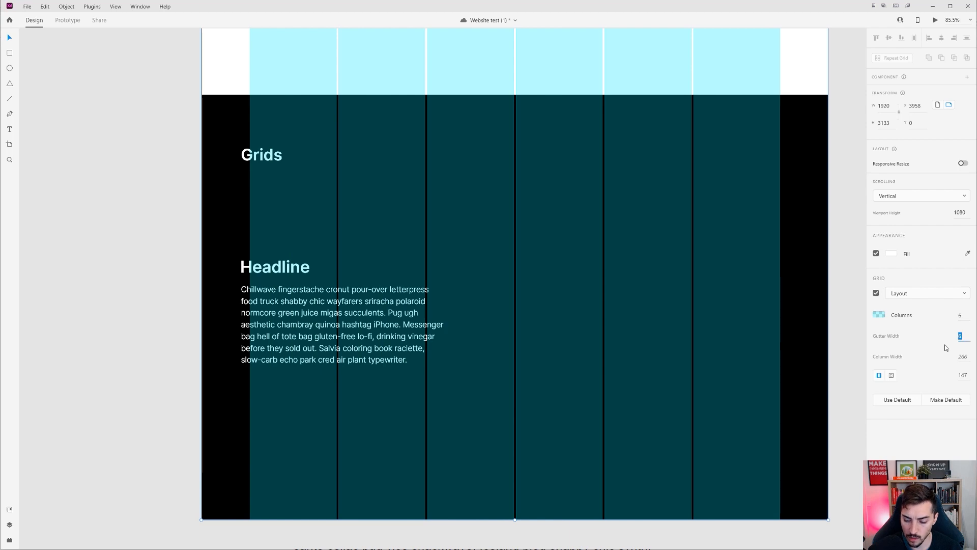
Step: Try a gutter width of 12 for the layout grid and settle on 20
type("12")
key("Return")
left_click_drag(966, 336, 922, 343)
key("Return")
scroll(270, 319, "up", 2)
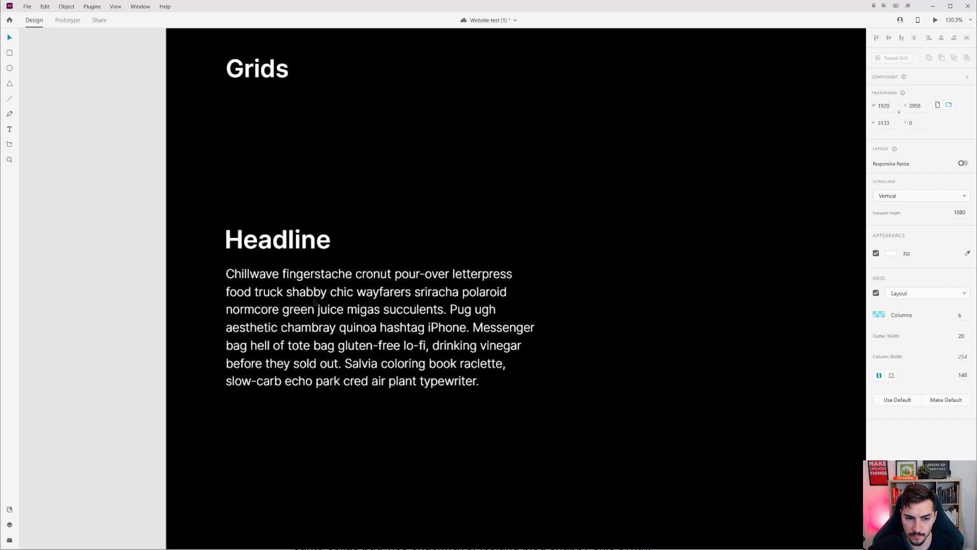
scroll(395, 202, "down", 1)
left_click_drag(396, 202, 335, 211)
left_click_drag(454, 99, 283, 257)
key("ctrl+z")
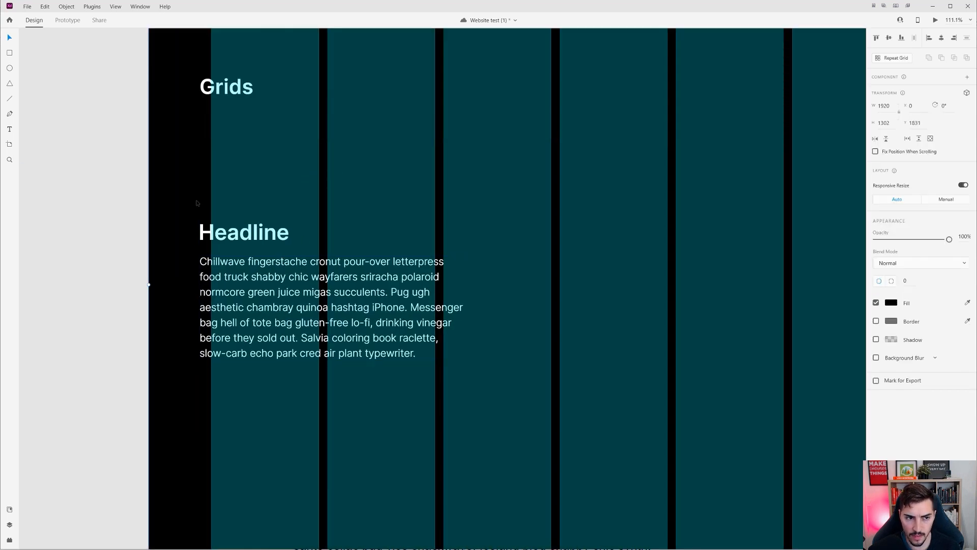
Step: Duplicate the Headline and Chillwave paragraph together onto the fourth layout column at X 970
left_click(221, 232)
left_click(235, 285, "shift")
left_click_drag(235, 286, 469, 269)
scroll(461, 244, "down", 3)
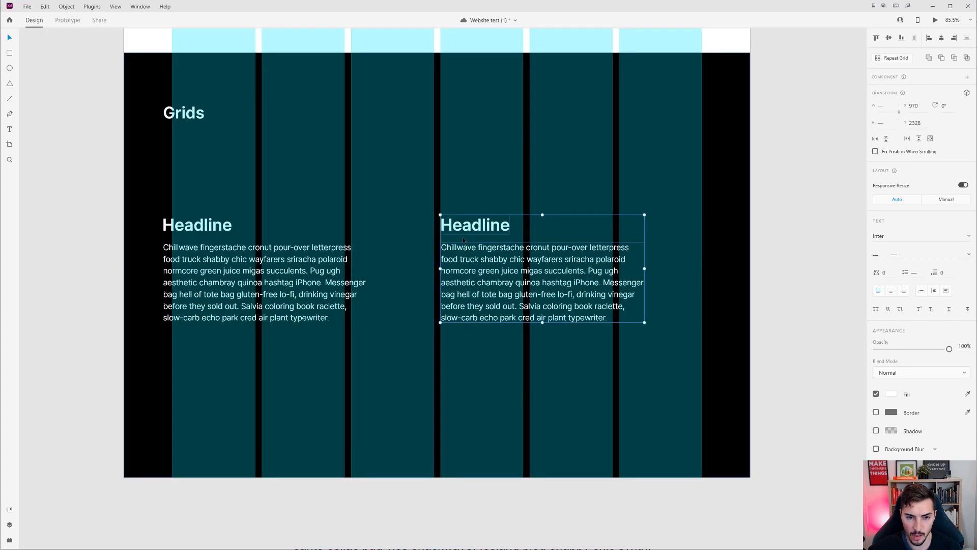
Step: Narrow the original Chillwave paragraph's text box so it ends within the second layout column
left_click(362, 288)
left_click_drag(367, 283, 300, 282)
Step: Delete the duplicated Headline and paragraph at the fourth layout column
left_click(484, 265)
left_click(477, 231, "shift")
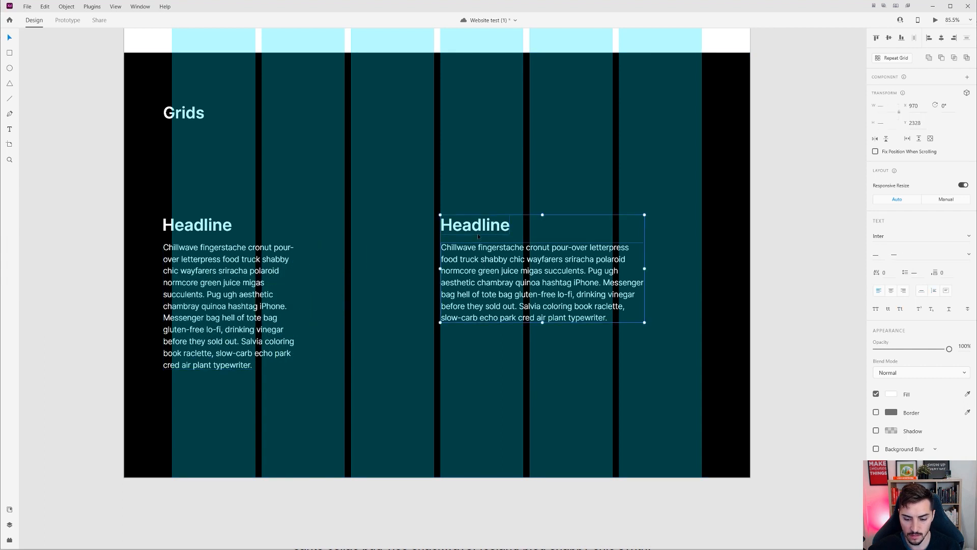
key("Delete")
Step: Move the Headline and Chillwave paragraph together across the columns and align their left edge with the first column
left_click(189, 249)
left_click(189, 226, "shift")
left_click_drag(189, 227, 514, 228)
Step: Align the lower large Headline beneath the other one at X 960 and shift both large headlines down together
scroll(597, 248, "down", 1)
scroll(596, 249, "down", 1)
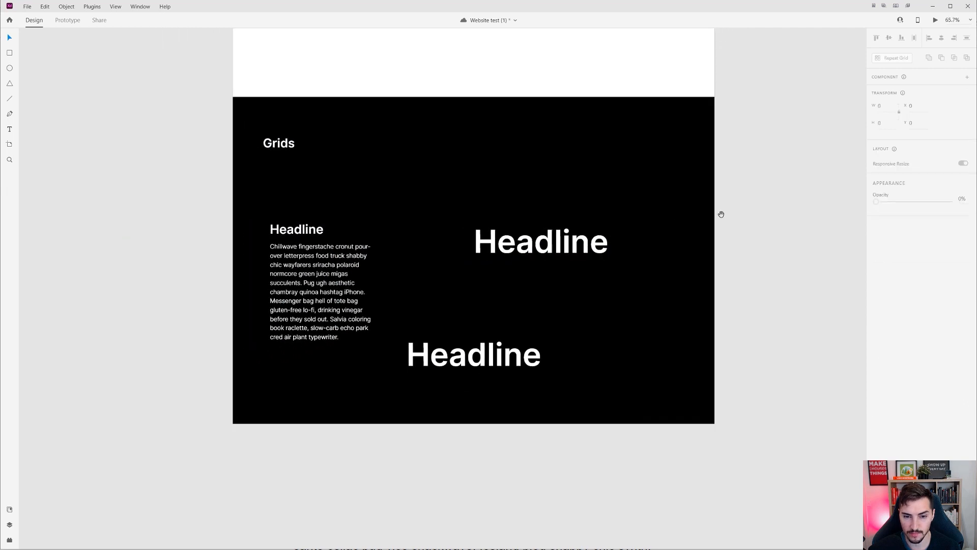
left_click_drag(445, 381, 514, 322)
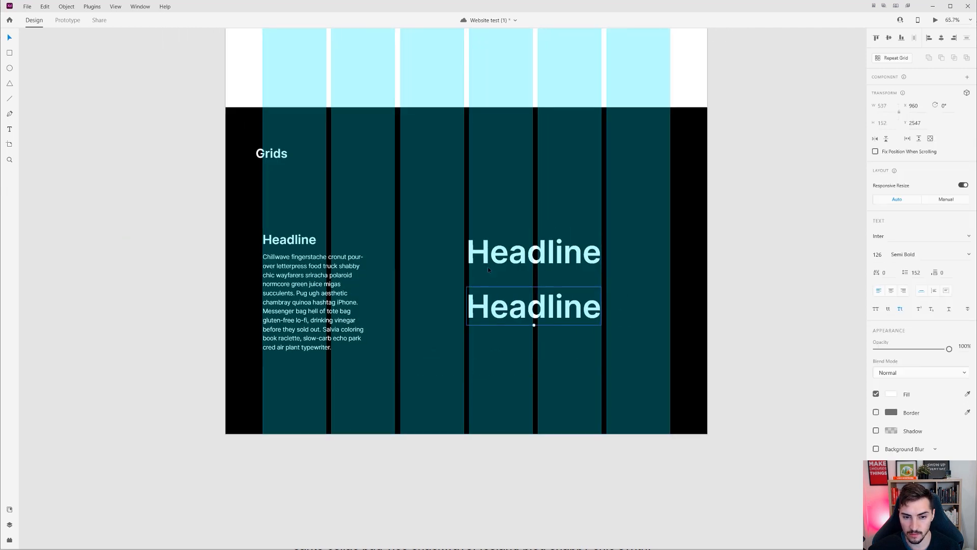
left_click(503, 269, "shift")
left_click_drag(503, 269, 503, 297)
Step: Shift the black background rectangle of the Grids section sideways to X 32
left_click_drag(705, 232, 714, 232)
scroll(758, 224, "down", 3)
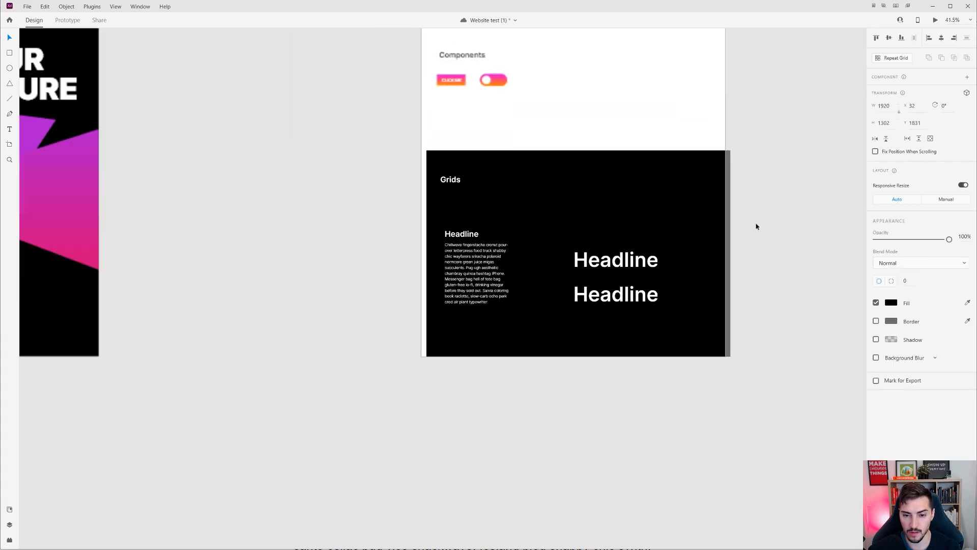
scroll(759, 225, "up", 3)
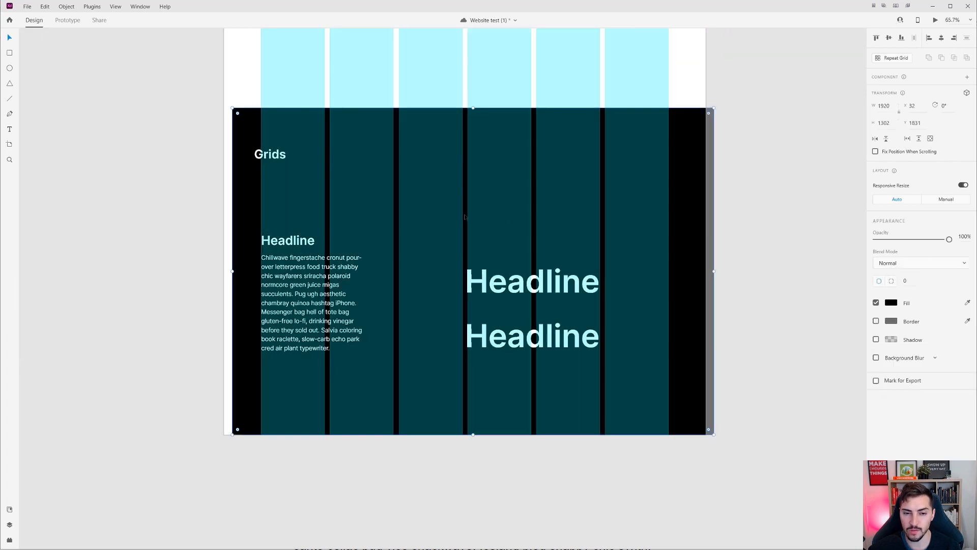
Step: Move the black background rectangle of the Grids section back to X 0, flush with the artboard's left edge, and lock it
scroll(422, 206, "up", 2)
left_click_drag(191, 118, 159, 120)
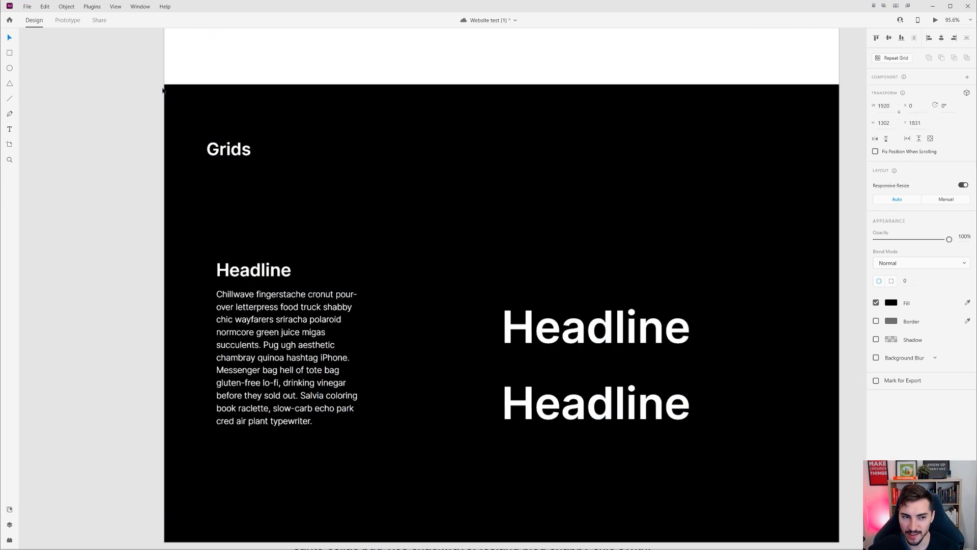
scroll(165, 102, "up", 3)
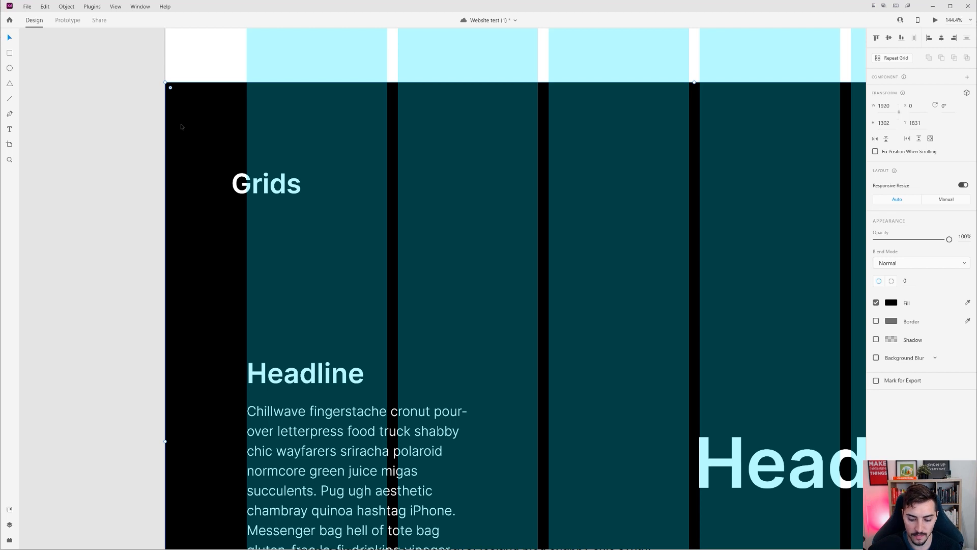
scroll(181, 126, "up", 4)
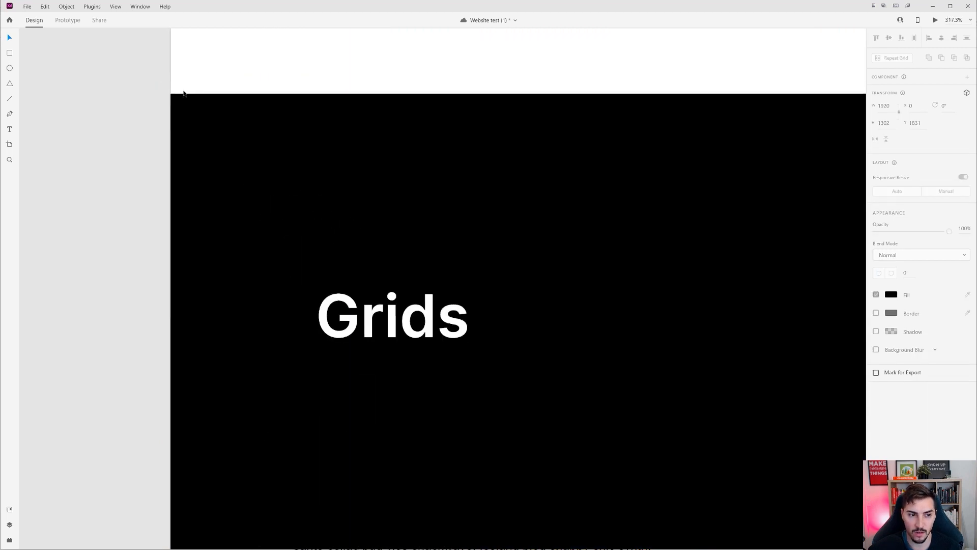
left_click_drag(183, 93, 184, 122)
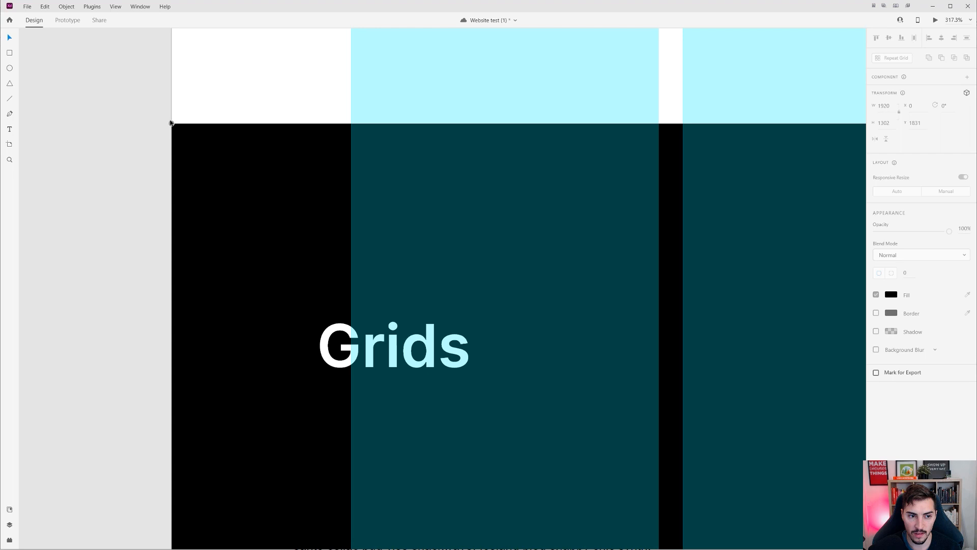
key("ctrl+l")
Step: Move the Grids title to X 148 so it lines up with the left edge of the first layout column
scroll(171, 123, "down", 5)
left_click_drag(500, 266, 284, 224)
scroll(254, 181, "down", 2)
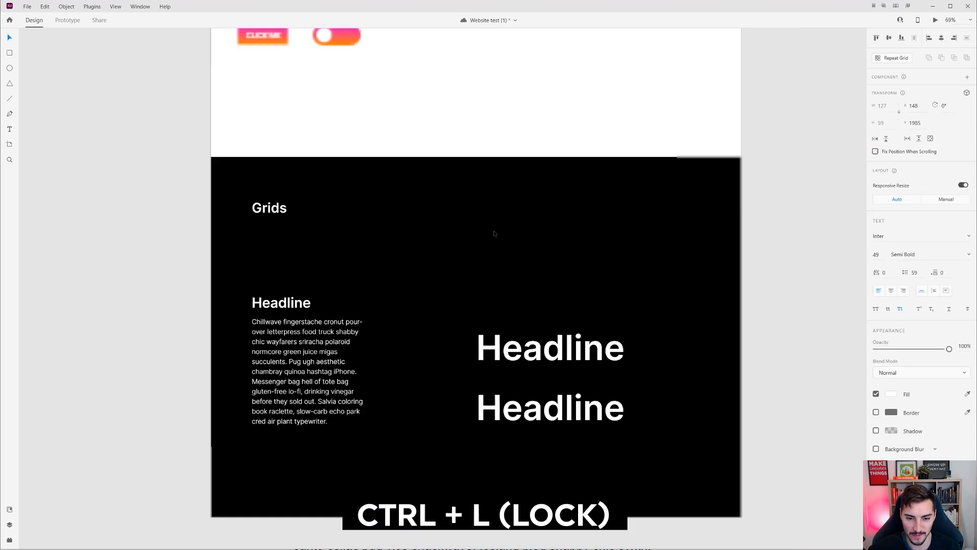
key("ctrl+shift+apostrophe")
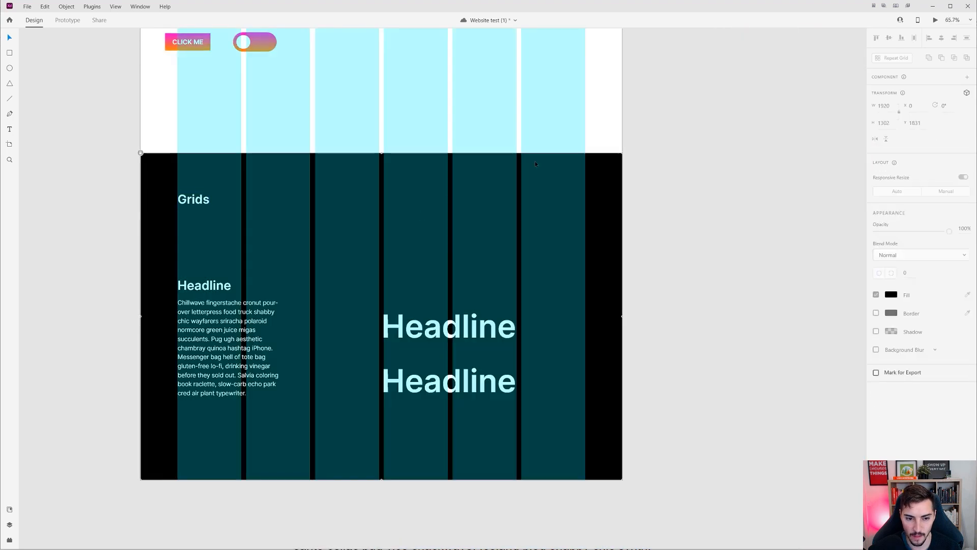
Step: Select the Grids title, the paragraph and all headlines together over the locked background, and clear the selection
left_click_drag(536, 164, 198, 378)
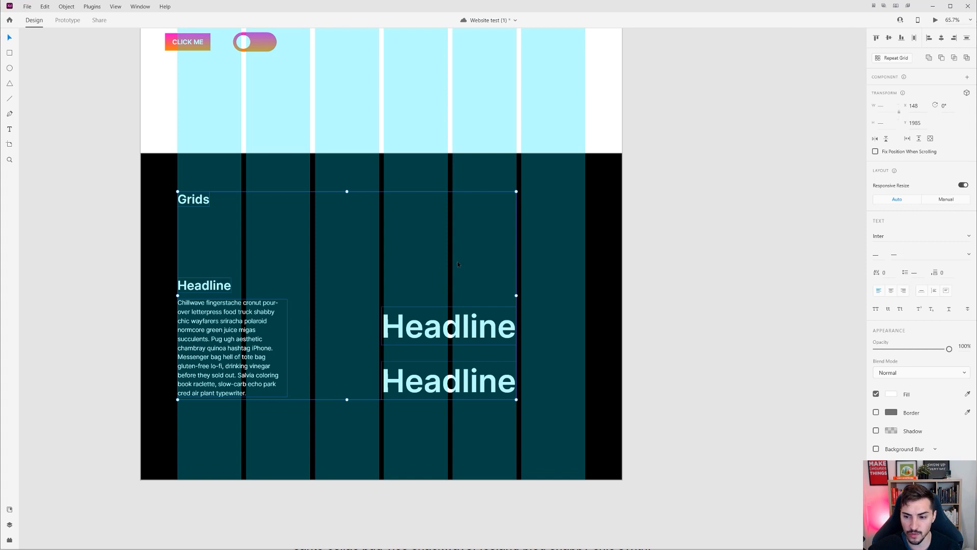
left_click_drag(426, 258, 515, 249)
left_click(515, 249)
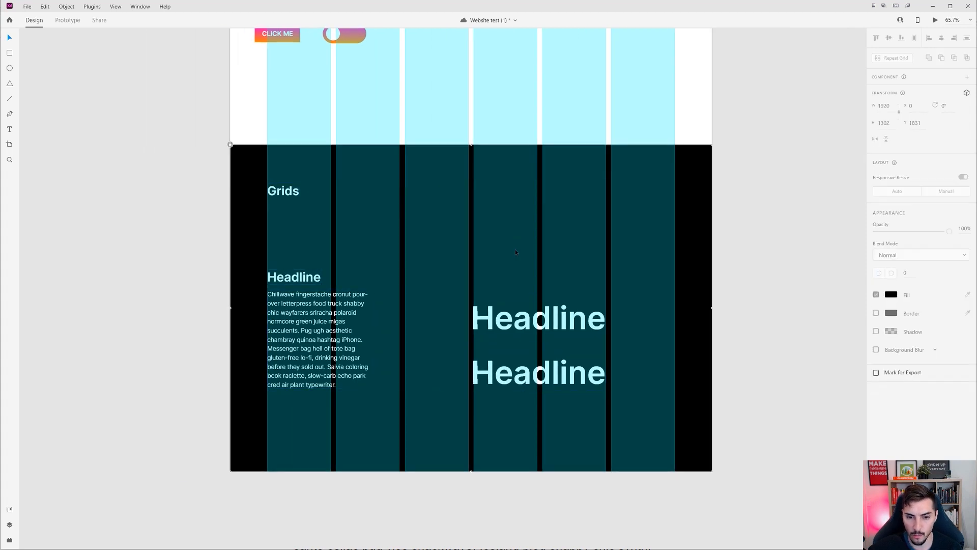
Step: Toggle the column layout grid on the artboard and leave it hidden
key("ctrl+shift+apostrophe")
key("ctrl+shift+apostrophe")
key("ctrl+shift+apostrophe")
left_click_drag(529, 248, 565, 337)
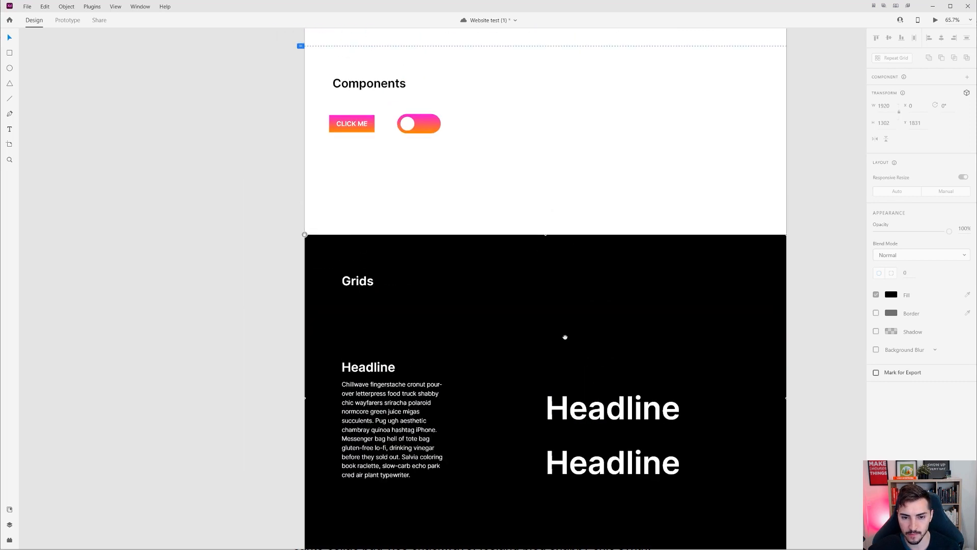
scroll(565, 337, "down", 10)
mouse_move(603, 277)
left_mouse_down()
mouse_move(595, 273)
mouse_move(599, 296)
left_mouse_up()
scroll(596, 273, "up", 5)
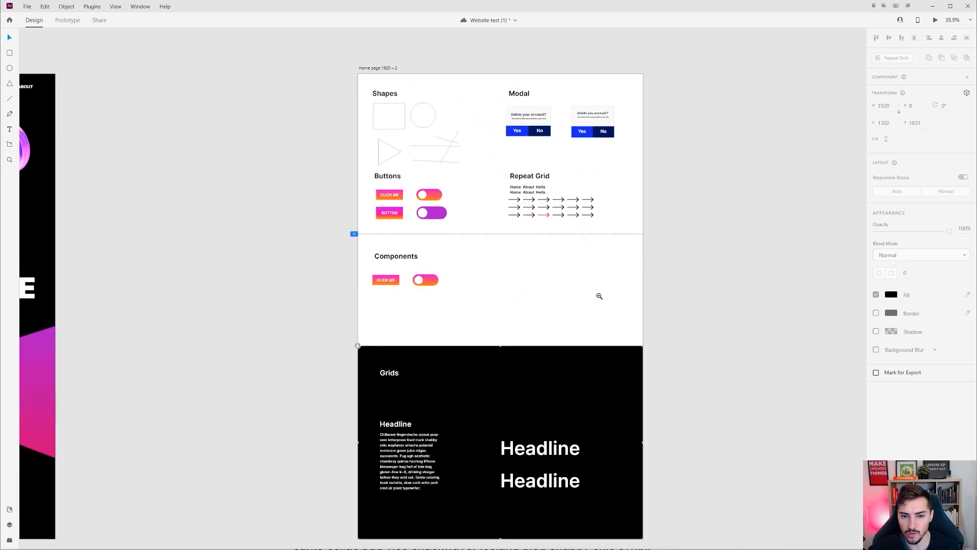
scroll(616, 310, "up", 3)
scroll(613, 354, "up", 2)
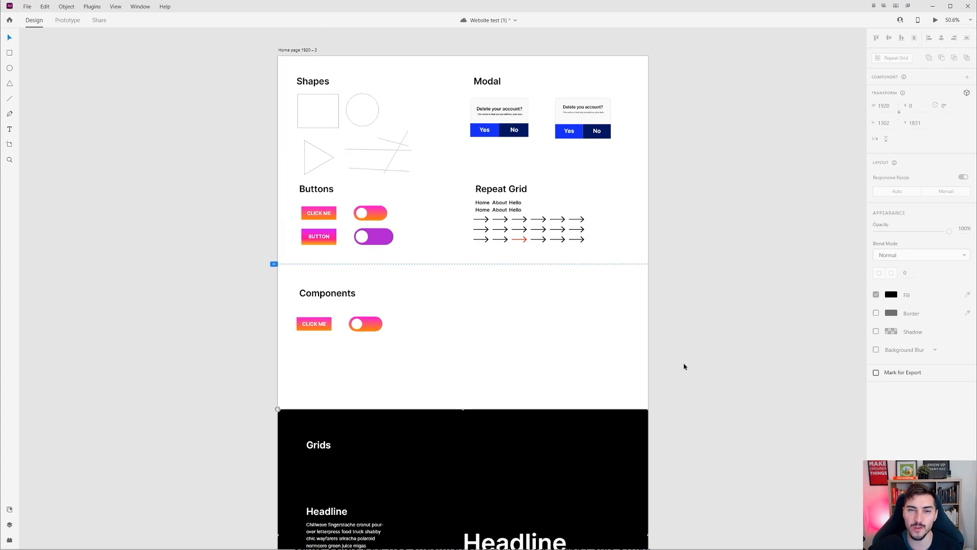